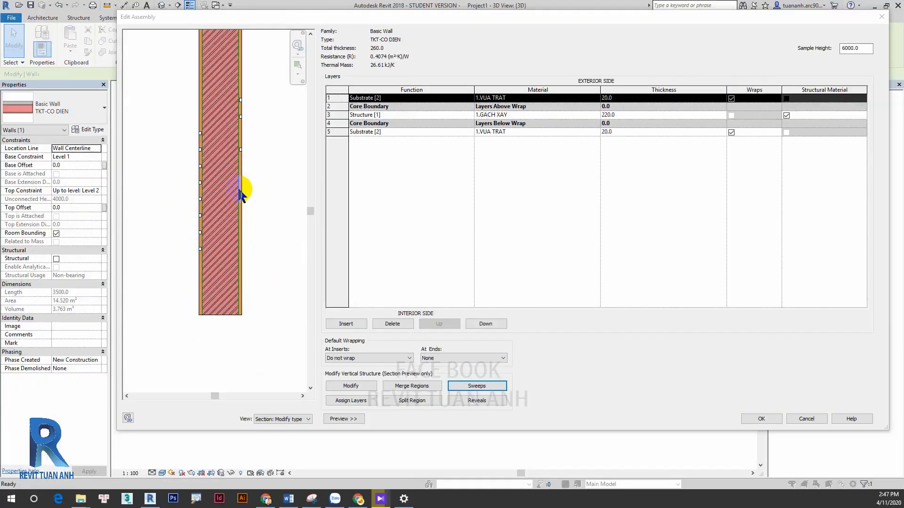
Confirm the 260.0 mm TKT-CO DIEN layer structure and apply the wall type changes
{"action": "left_click", "coordinate": [766, 419]}
{"action": "left_click", "coordinate": [862, 423]}
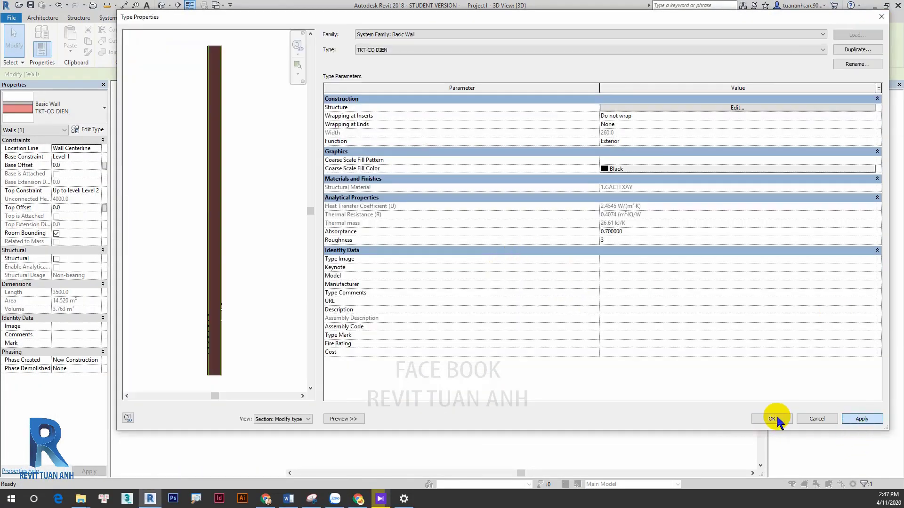
{"action": "left_click", "coordinate": [772, 418]}
Start a new family and browse to the Family Templates folder
{"action": "left_click", "coordinate": [398, 363]}
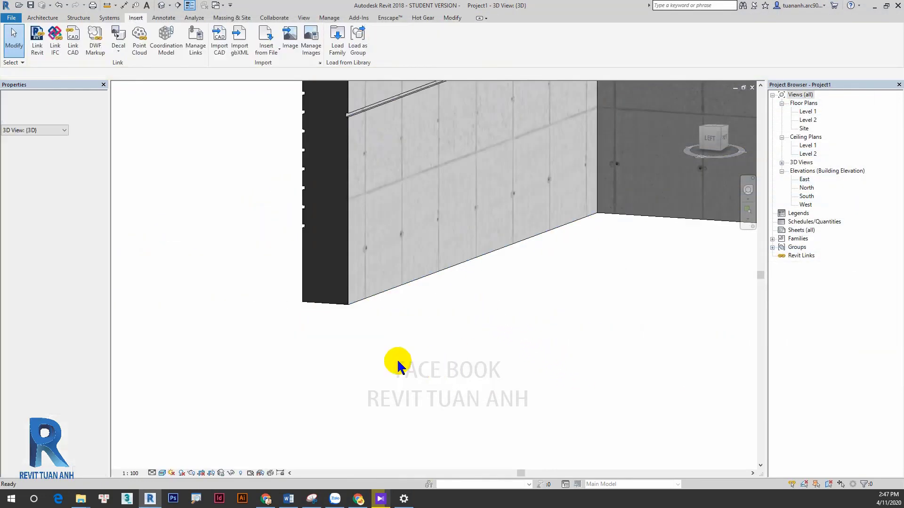
{"action": "left_click", "coordinate": [12, 19]}
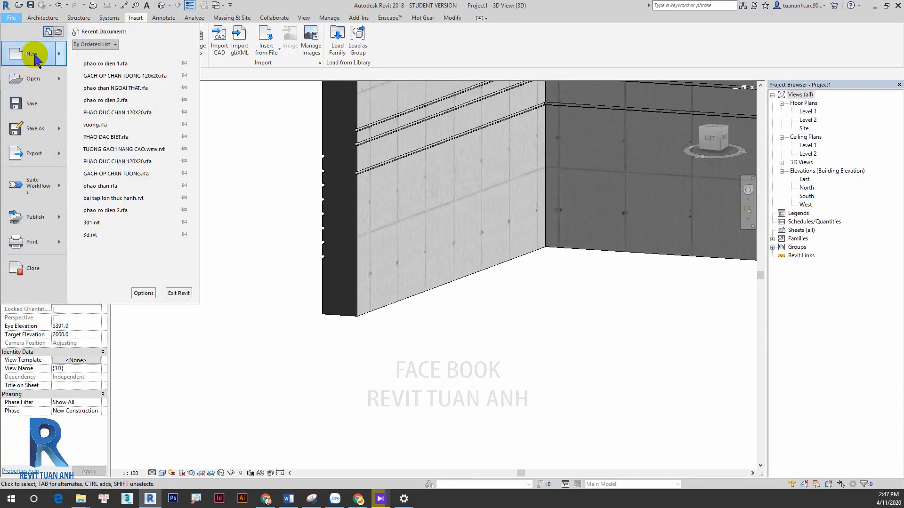
{"action": "mouse_move", "coordinate": [32, 55]}
{"action": "left_click", "coordinate": [124, 85]}
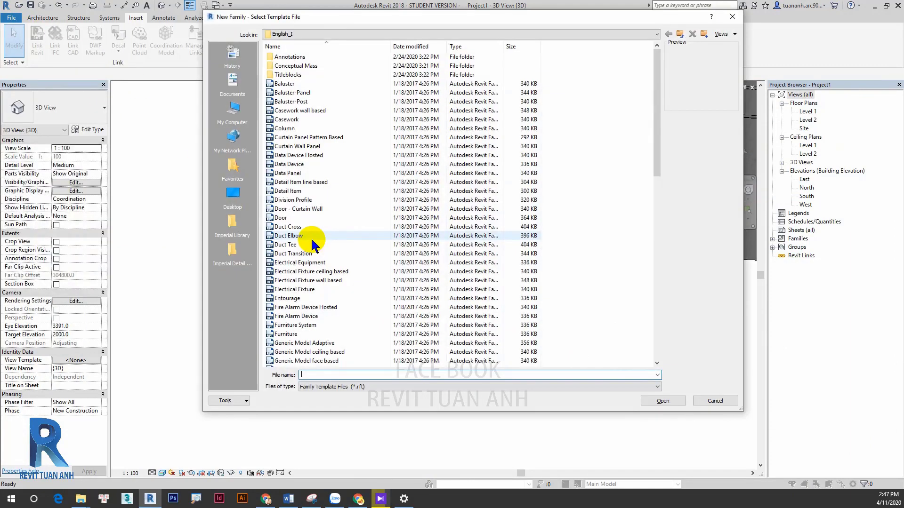
{"action": "left_click", "coordinate": [310, 35]}
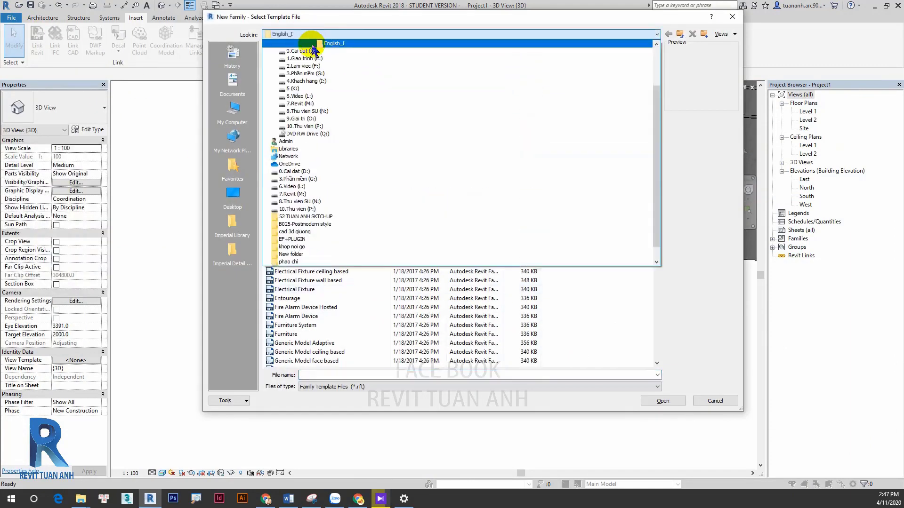
{"action": "scroll", "coordinate": [320, 113], "scroll_direction": "up", "scroll_amount": 3}
{"action": "left_click", "coordinate": [332, 91]}
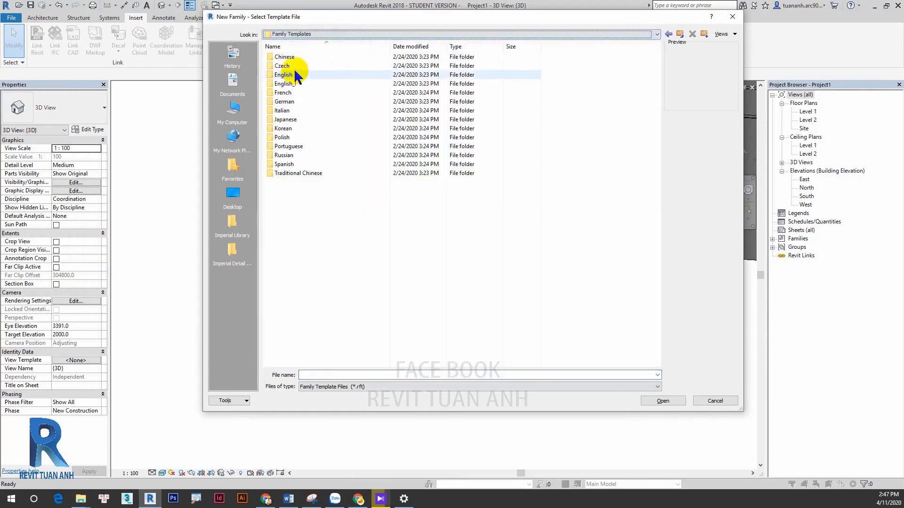
Open the Metric Profile template from the English templates folder as a new family
{"action": "double_click", "coordinate": [294, 73]}
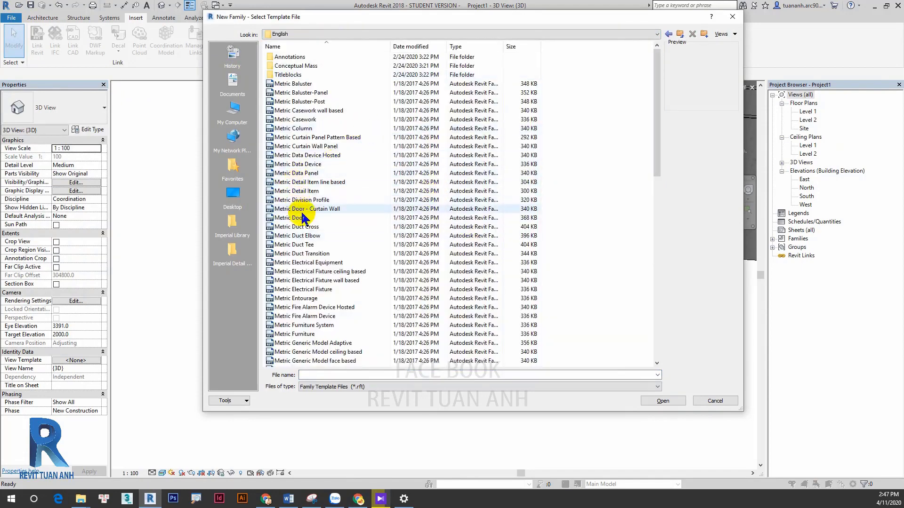
{"action": "left_click", "coordinate": [306, 289]}
{"action": "scroll", "coordinate": [304, 285], "scroll_direction": "down", "scroll_amount": 2}
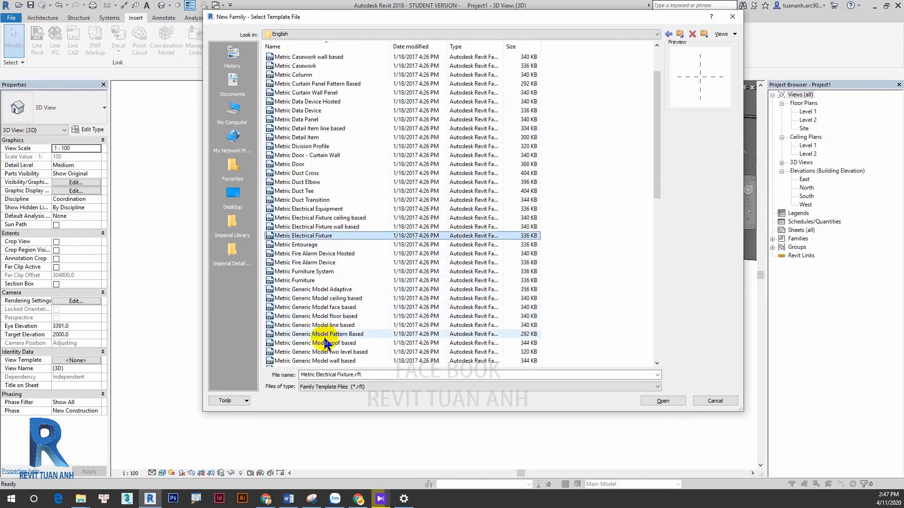
{"action": "left_click", "coordinate": [303, 281]}
{"action": "scroll", "coordinate": [302, 329], "scroll_direction": "down", "scroll_amount": 3}
{"action": "scroll", "coordinate": [300, 339], "scroll_direction": "down", "scroll_amount": 2}
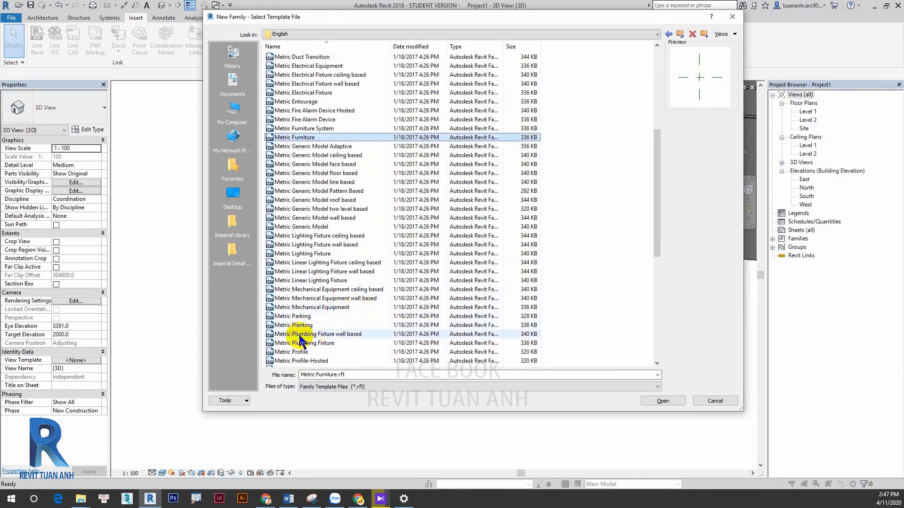
{"action": "scroll", "coordinate": [330, 367], "scroll_direction": "down", "scroll_amount": 2}
{"action": "double_click", "coordinate": [299, 320]}
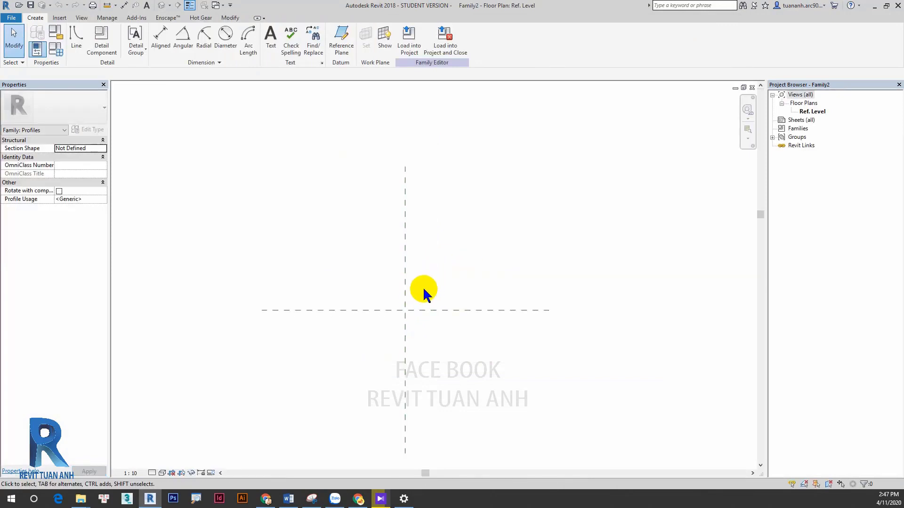
Draw a 900-long vertical line up from the reference-plane intersection
{"action": "left_click", "coordinate": [76, 40]}
{"action": "scroll", "coordinate": [409, 321], "scroll_direction": "up", "scroll_amount": 1}
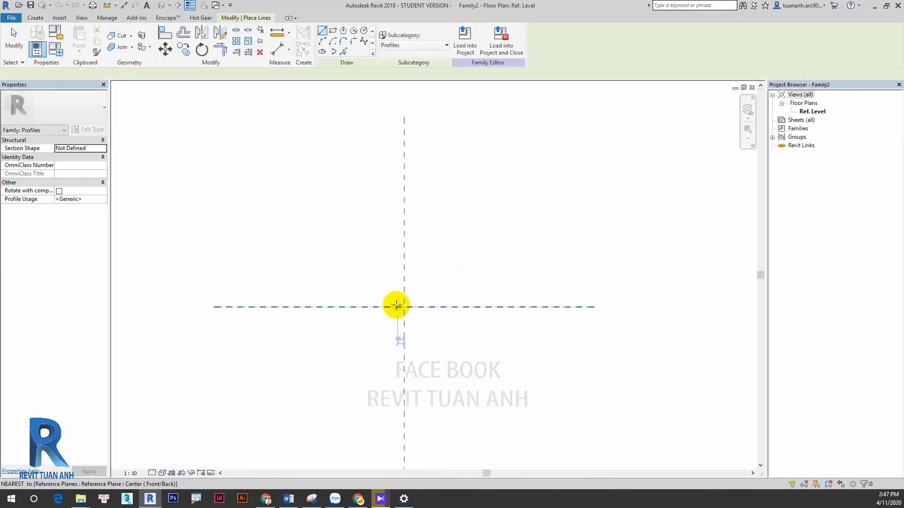
{"action": "left_click", "coordinate": [404, 307]}
{"action": "middle_click_drag", "start_coordinate": [395, 151], "coordinate": [398, 214]}
{"action": "type", "text": "900"}
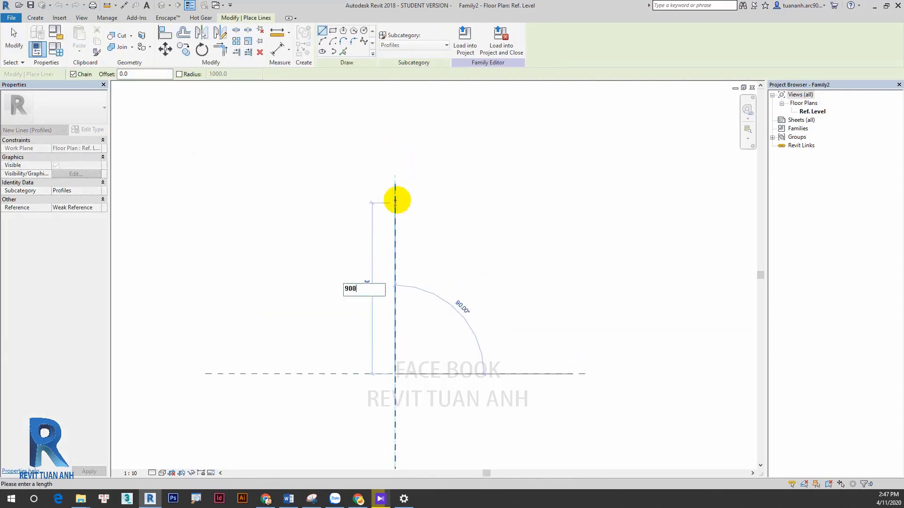
{"action": "key", "text": "Return"}
Add the 30.0 top edge and close the 30 x 900 rectangle
{"action": "middle_click_drag", "start_coordinate": [410, 85], "coordinate": [403, 130]}
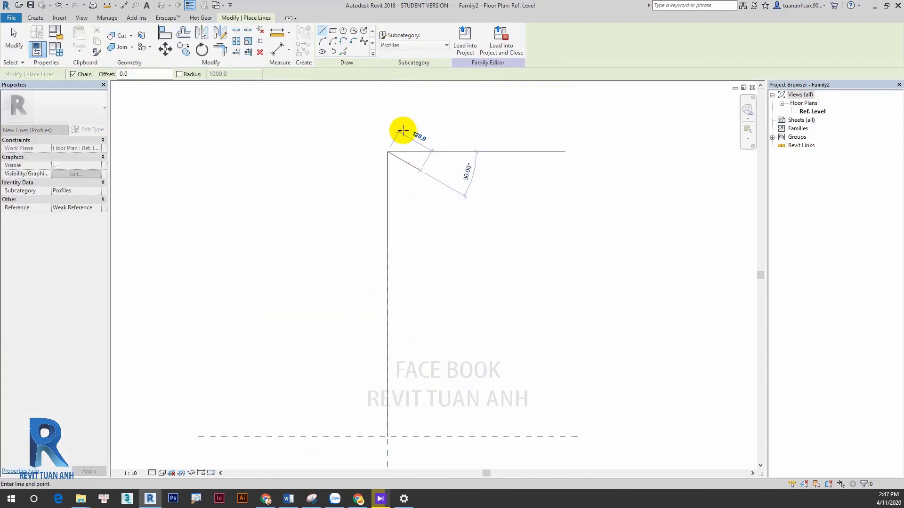
{"action": "scroll", "coordinate": [395, 150], "scroll_direction": "up", "scroll_amount": 3}
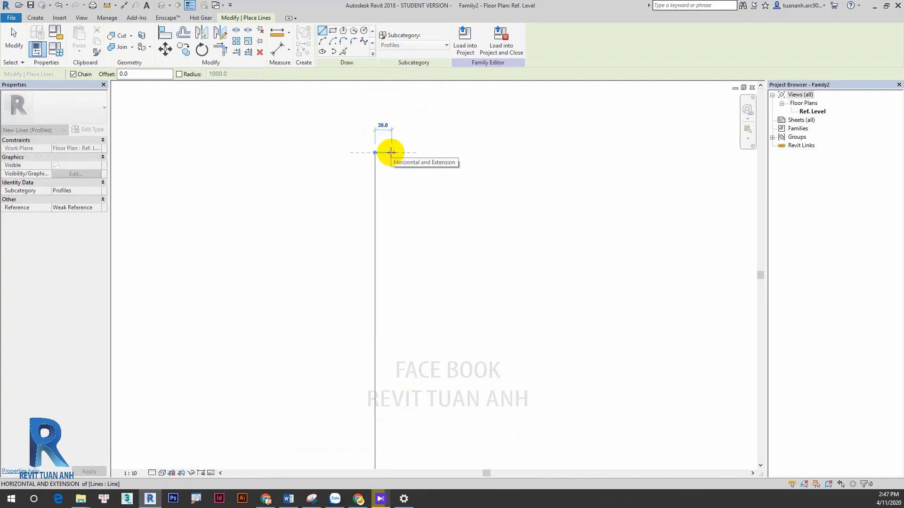
{"action": "left_click", "coordinate": [391, 152]}
{"action": "scroll", "coordinate": [390, 137], "scroll_direction": "down", "scroll_amount": 3}
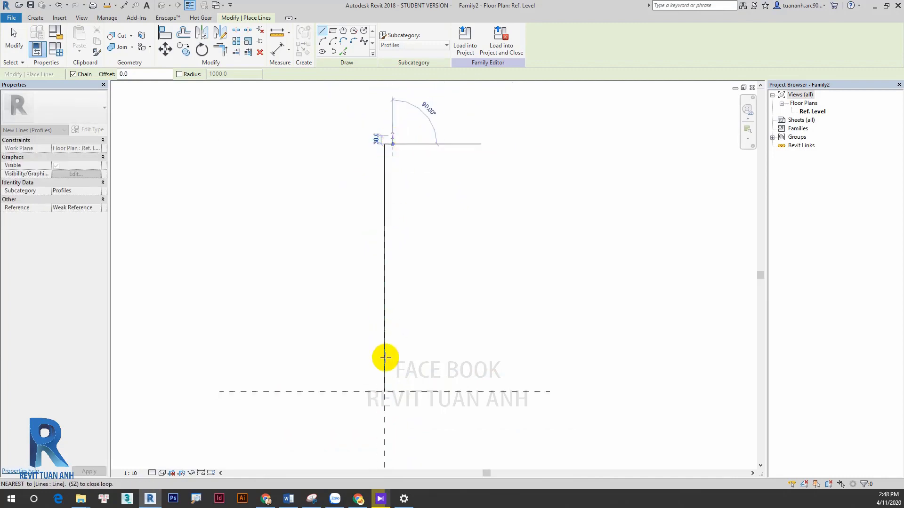
{"action": "left_click", "coordinate": [391, 391]}
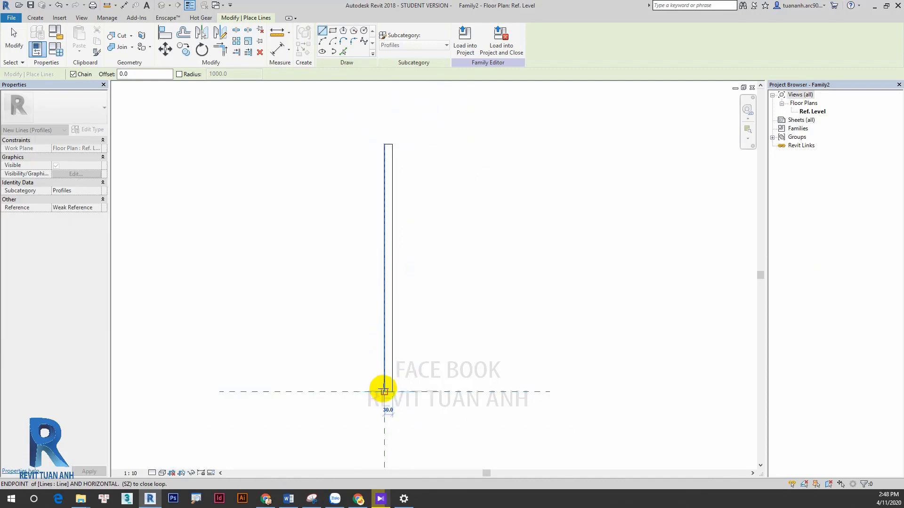
{"action": "key", "text": "Escape"}
{"action": "key", "text": "Escape"}
{"action": "scroll", "coordinate": [387, 102], "scroll_direction": "up", "scroll_amount": 3}
{"action": "scroll", "coordinate": [387, 103], "scroll_direction": "up", "scroll_amount": 2}
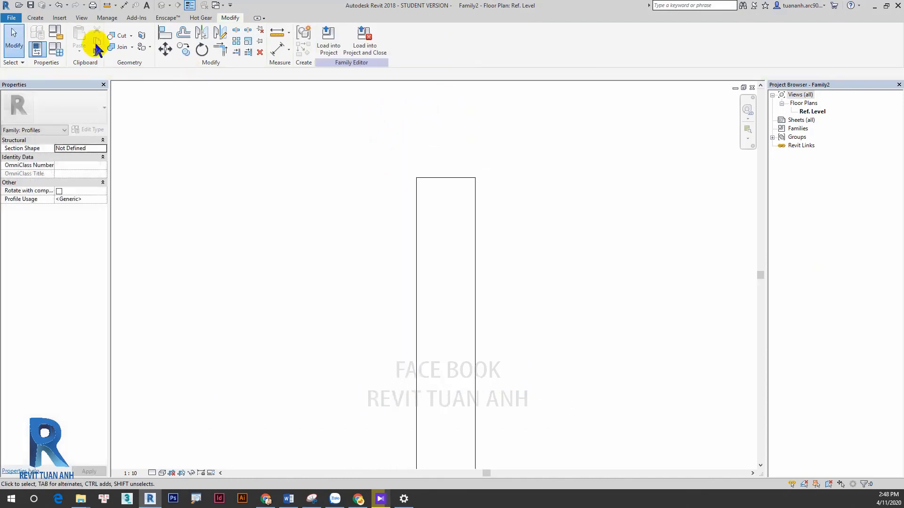
{"action": "scroll", "coordinate": [372, 235], "scroll_direction": "down", "scroll_amount": 2}
{"action": "scroll", "coordinate": [371, 236], "scroll_direction": "down", "scroll_amount": 3}
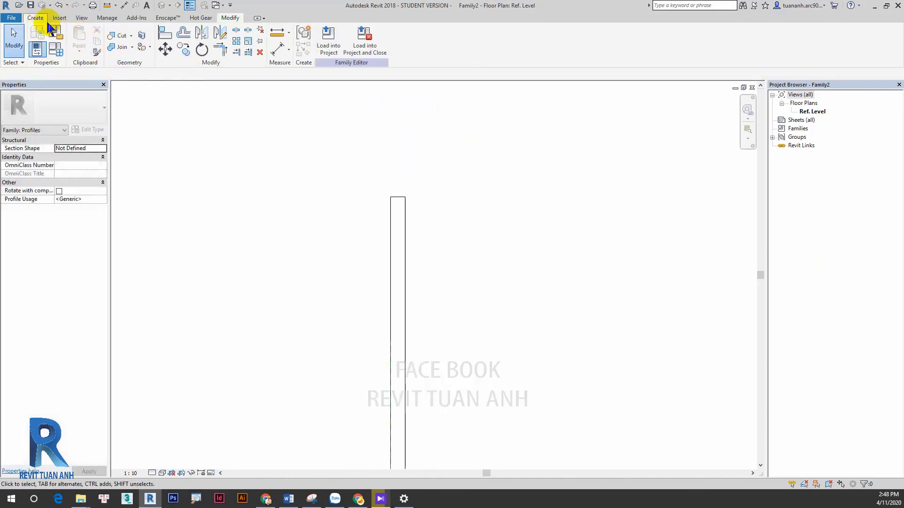
{"action": "left_click", "coordinate": [44, 20]}
{"action": "left_click", "coordinate": [77, 46]}
{"action": "scroll", "coordinate": [427, 228], "scroll_direction": "up", "scroll_amount": 5}
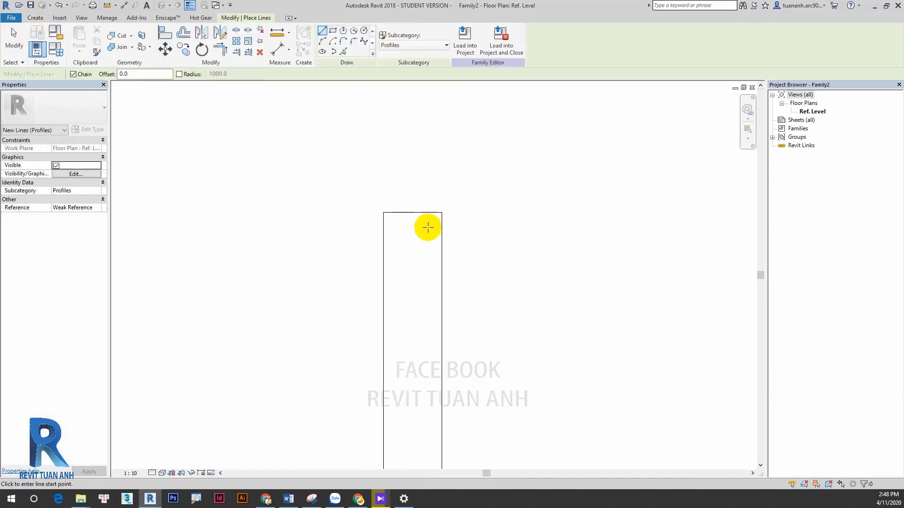
{"action": "left_click", "coordinate": [440, 213]}
{"action": "key", "text": "Escape"}
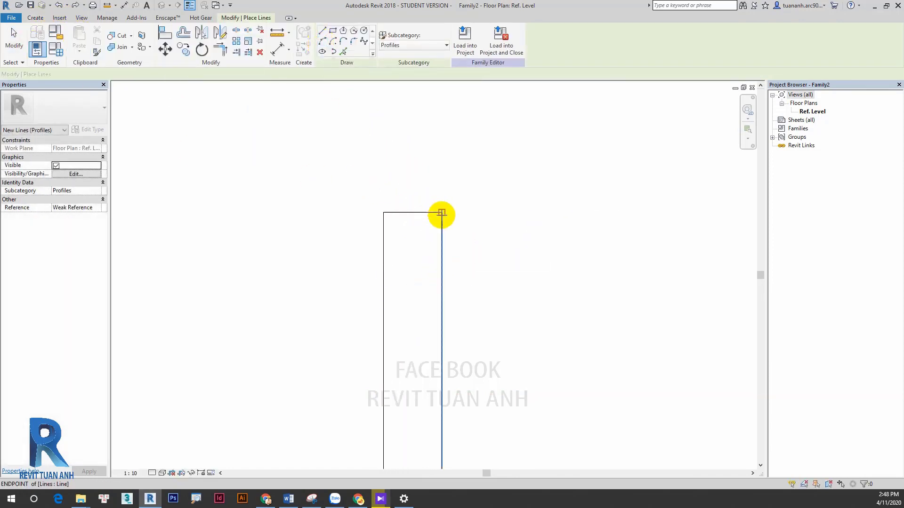
{"action": "left_click", "coordinate": [441, 213]}
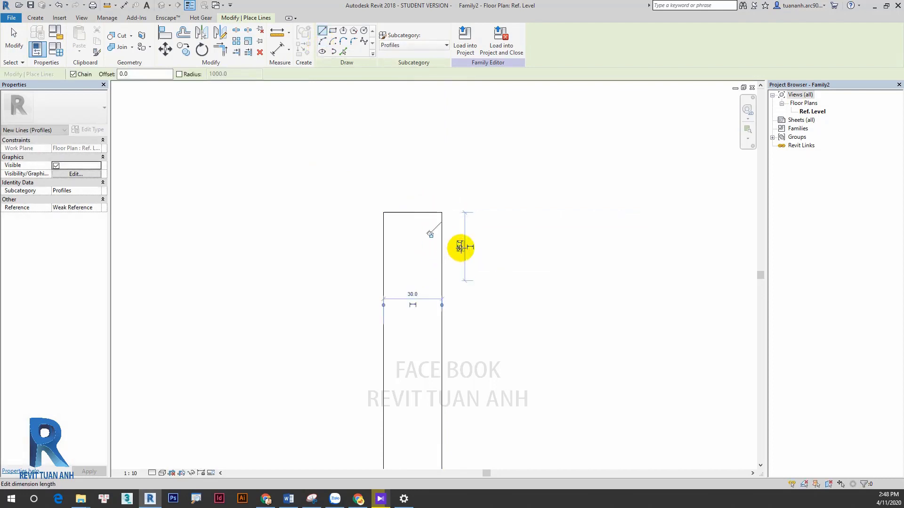
{"action": "key", "text": "Escape"}
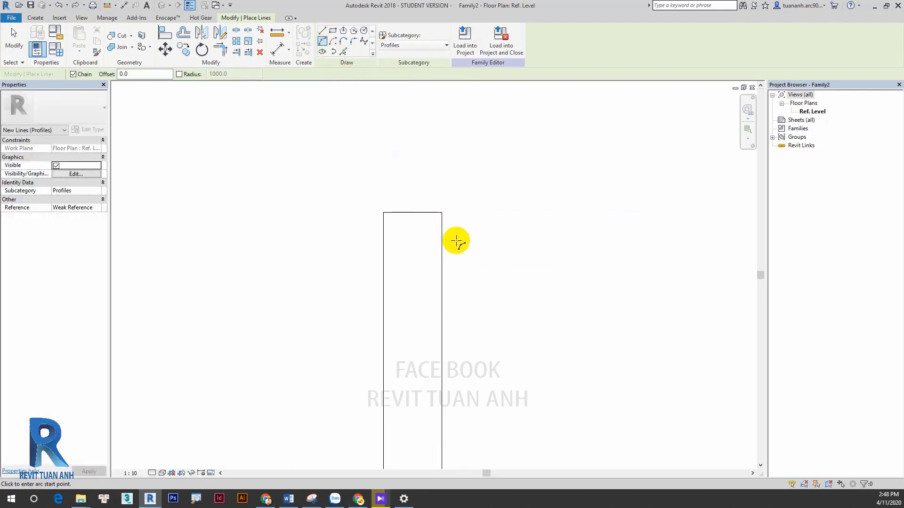
{"action": "left_click", "coordinate": [441, 212]}
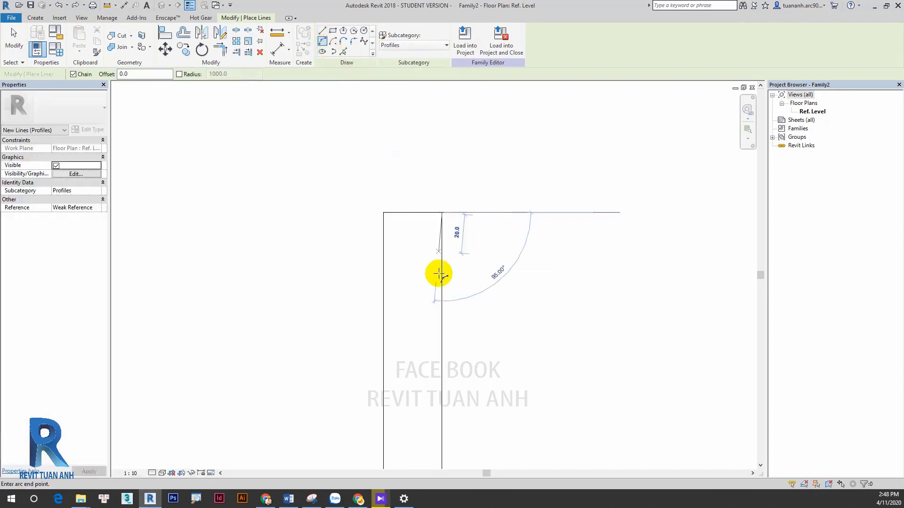
{"action": "left_click", "coordinate": [441, 324]}
{"action": "scroll", "coordinate": [431, 278], "scroll_direction": "down", "scroll_amount": 2}
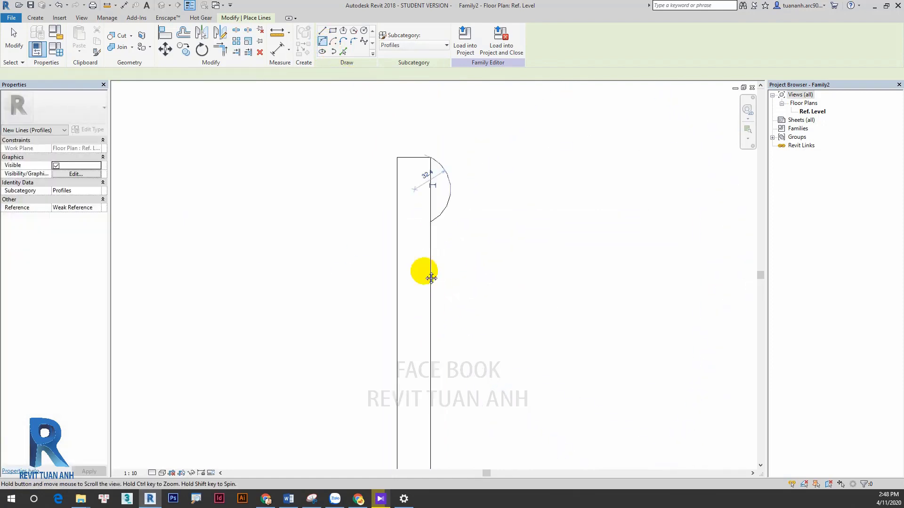
{"action": "mouse_move", "coordinate": [431, 278]}
{"action": "middle_mouse_down"}
{"action": "mouse_move", "coordinate": [441, 263]}
{"action": "mouse_move", "coordinate": [441, 357]}
{"action": "middle_mouse_up"}
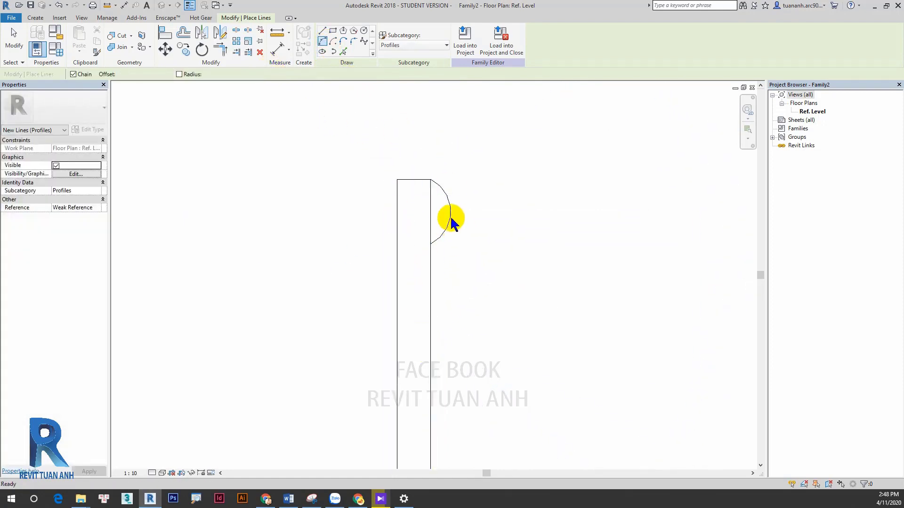
{"action": "key", "text": "Escape"}
{"action": "key", "text": "Escape"}
{"action": "left_click", "coordinate": [439, 187]}
{"action": "mouse_move", "coordinate": [439, 187]}
{"action": "left_mouse_down"}
{"action": "mouse_move", "coordinate": [376, 125]}
{"action": "mouse_move", "coordinate": [318, 98]}
{"action": "left_mouse_up"}
{"action": "key", "text": "Escape"}
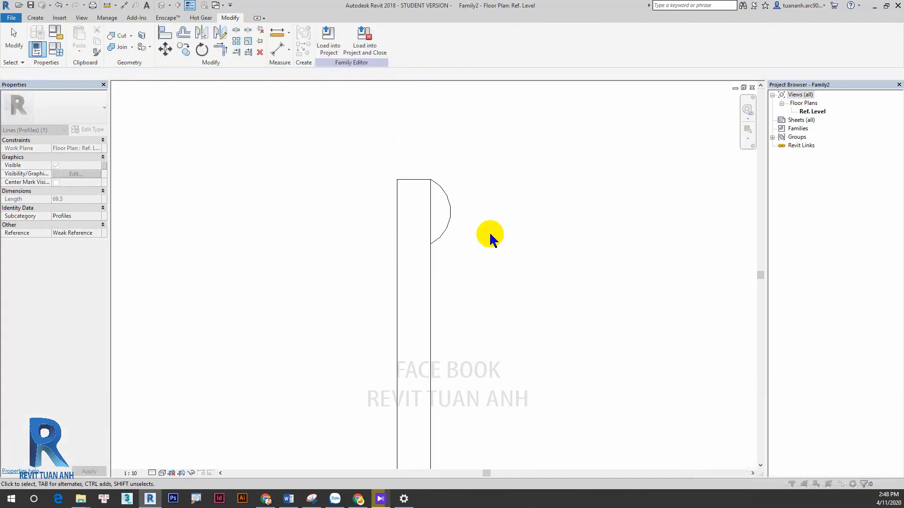
{"action": "key", "text": "Escape"}
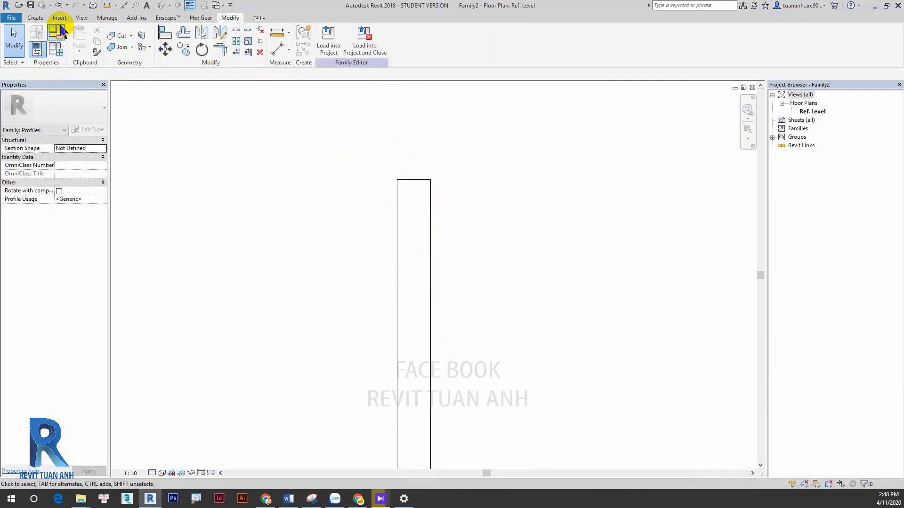
{"action": "left_click", "coordinate": [40, 21]}
Sketch a small notch at the outline's top corner and adjust its lines
{"action": "left_click", "coordinate": [77, 43]}
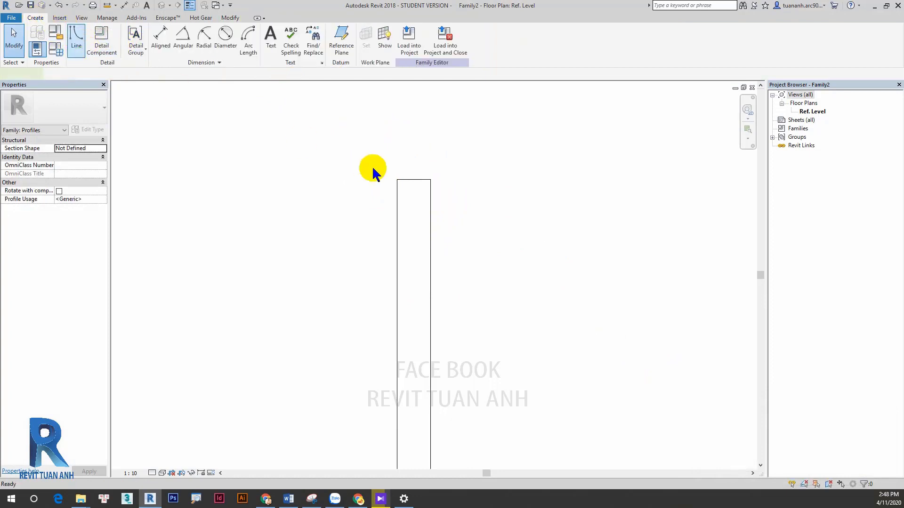
{"action": "left_click", "coordinate": [443, 180]}
{"action": "left_click", "coordinate": [465, 180]}
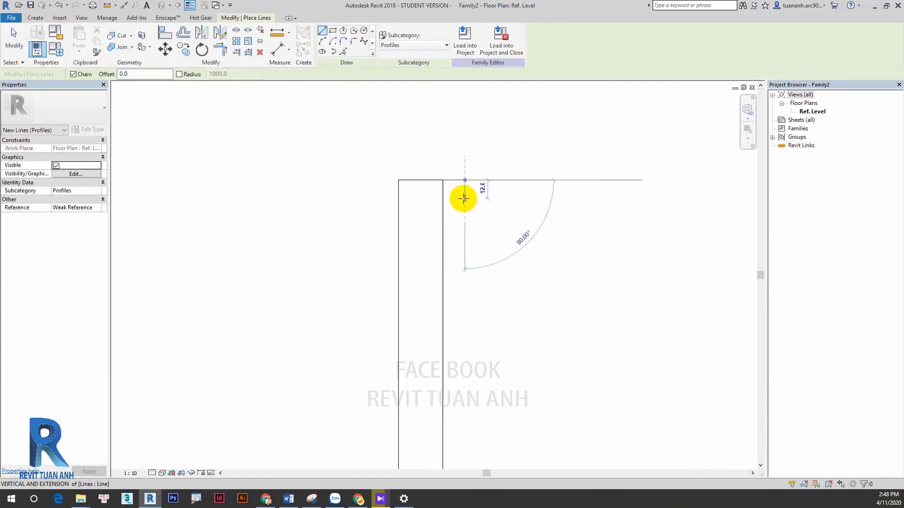
{"action": "left_click", "coordinate": [465, 198]}
{"action": "left_click", "coordinate": [451, 221]}
{"action": "left_click", "coordinate": [443, 220]}
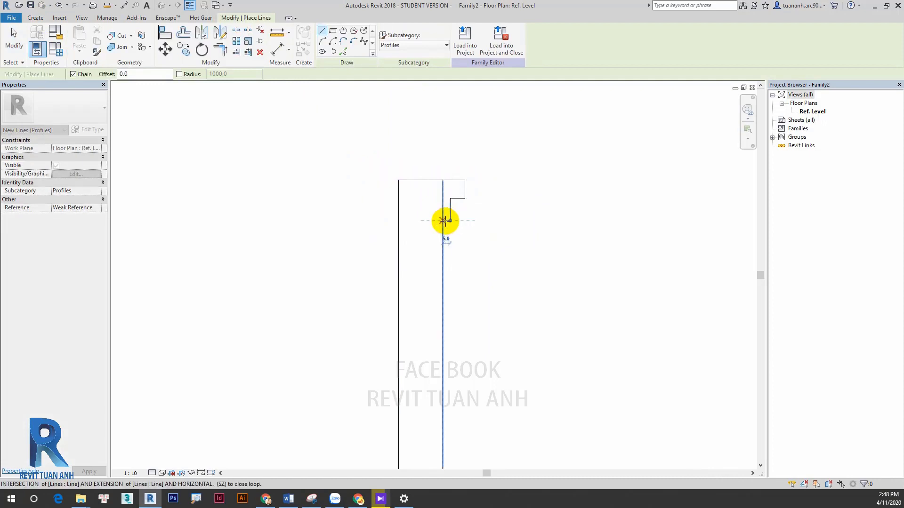
{"action": "key", "text": "Escape"}
{"action": "key", "text": "Escape"}
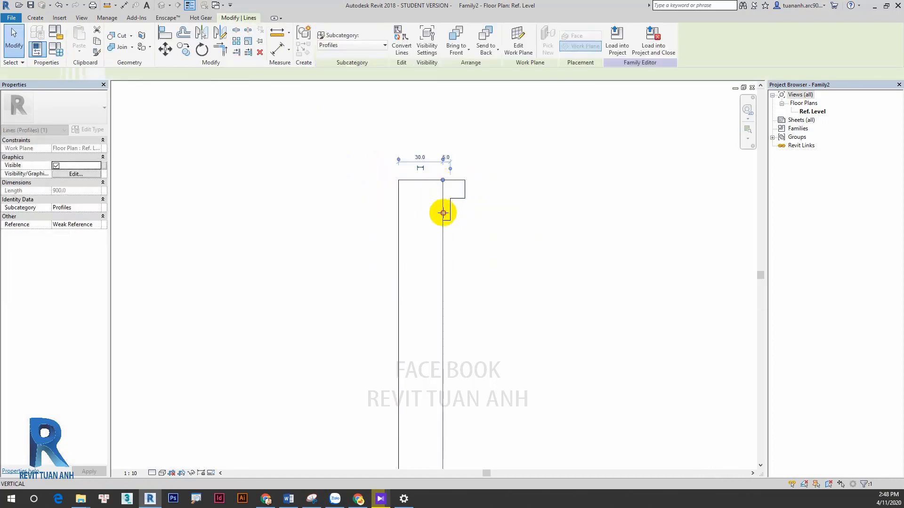
{"action": "left_click_drag", "start_coordinate": [443, 180], "coordinate": [440, 217]}
{"action": "left_click", "coordinate": [465, 271]}
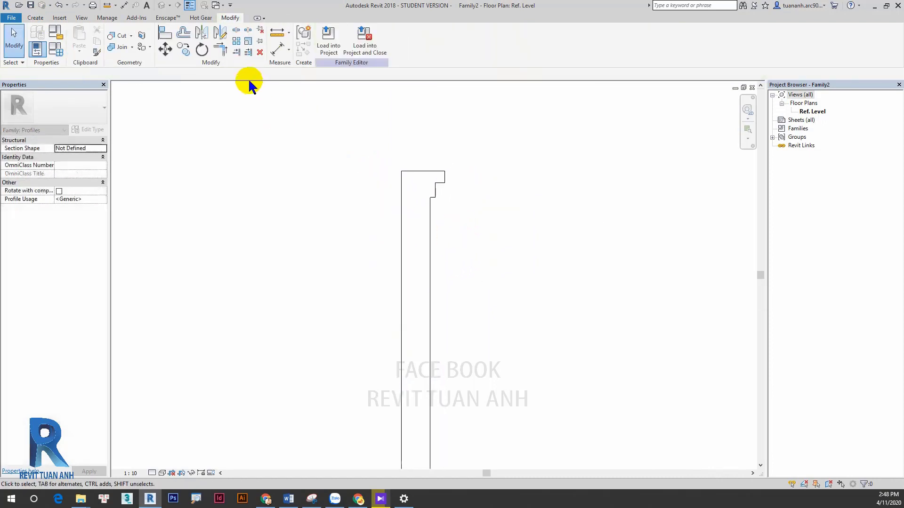
Sketch a small arc on the profile's upper inner edge
{"action": "left_click", "coordinate": [34, 18]}
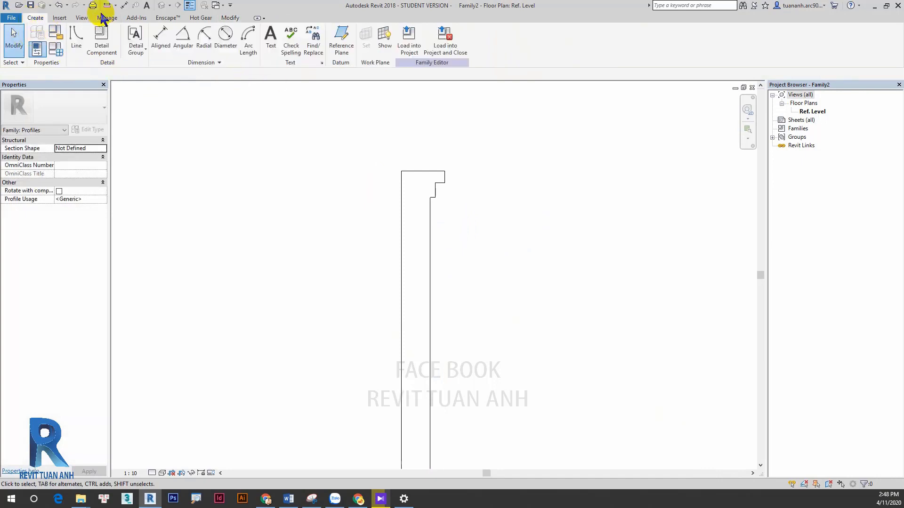
{"action": "key", "text": "l"}
{"action": "key", "text": "i"}
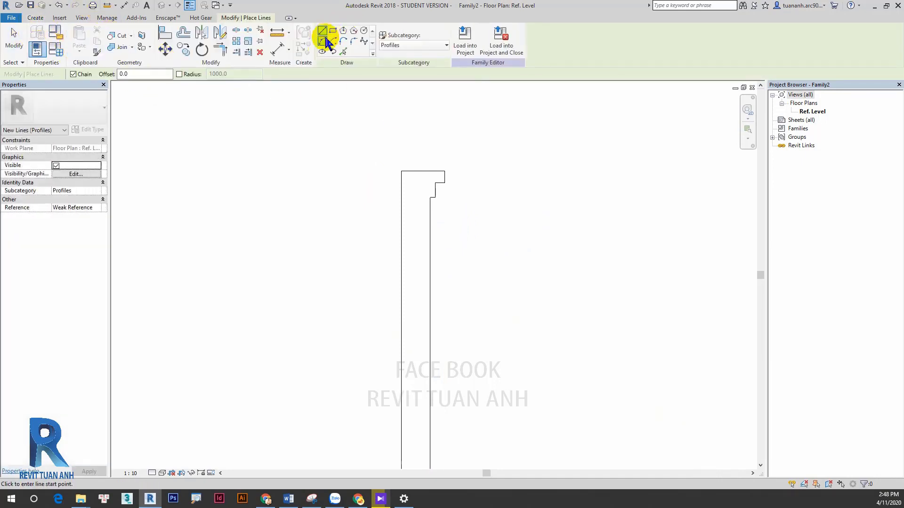
{"action": "left_click", "coordinate": [326, 42]}
{"action": "scroll", "coordinate": [440, 238], "scroll_direction": "up", "scroll_amount": 2}
{"action": "middle_click_drag", "start_coordinate": [440, 239], "coordinate": [424, 212]}
{"action": "left_click", "coordinate": [423, 215]}
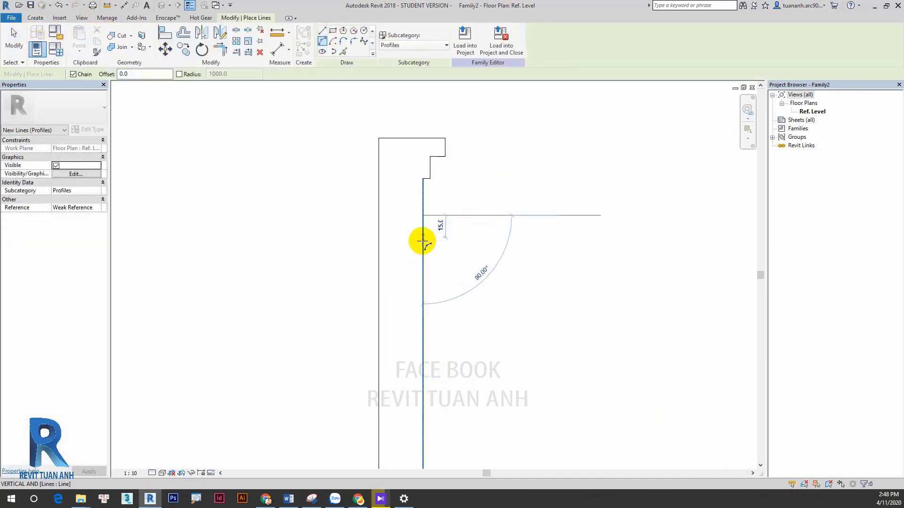
{"action": "left_click", "coordinate": [423, 242]}
{"action": "left_click", "coordinate": [434, 230]}
Add a second arc lower on the edge and try a new line, then cancel it
{"action": "scroll", "coordinate": [426, 250], "scroll_direction": "up", "scroll_amount": 2}
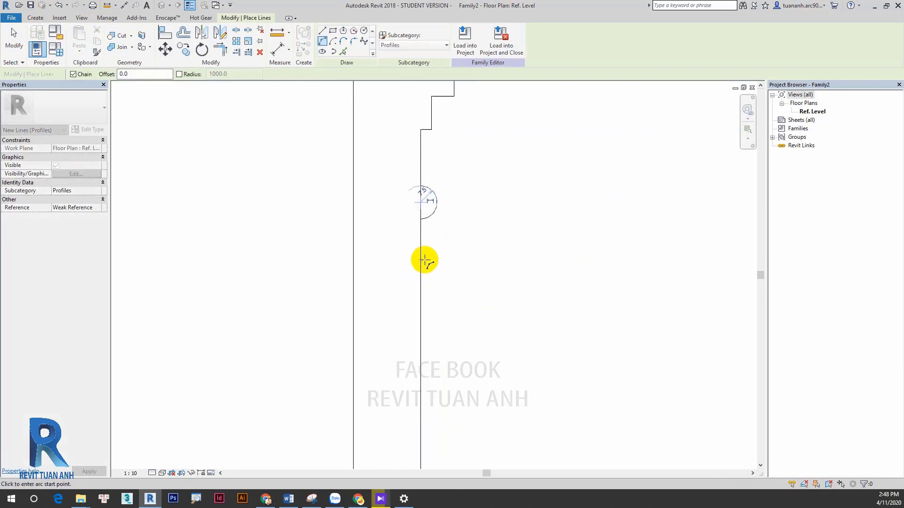
{"action": "left_click", "coordinate": [420, 238]}
{"action": "left_click", "coordinate": [420, 276]}
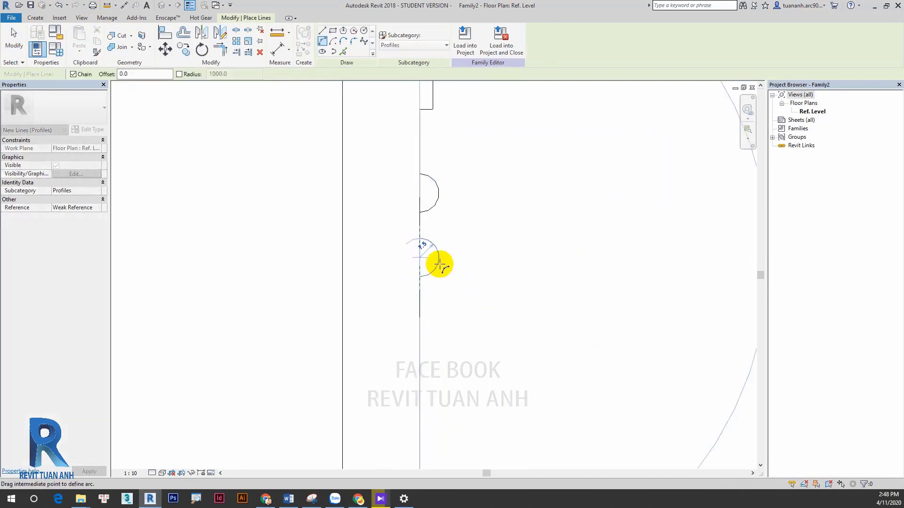
{"action": "left_click", "coordinate": [440, 265]}
{"action": "scroll", "coordinate": [414, 211], "scroll_direction": "down", "scroll_amount": 3}
{"action": "left_click", "coordinate": [35, 17]}
{"action": "left_click", "coordinate": [137, 50]}
{"action": "scroll", "coordinate": [406, 131], "scroll_direction": "up", "scroll_amount": 3}
{"action": "left_click", "coordinate": [407, 132]}
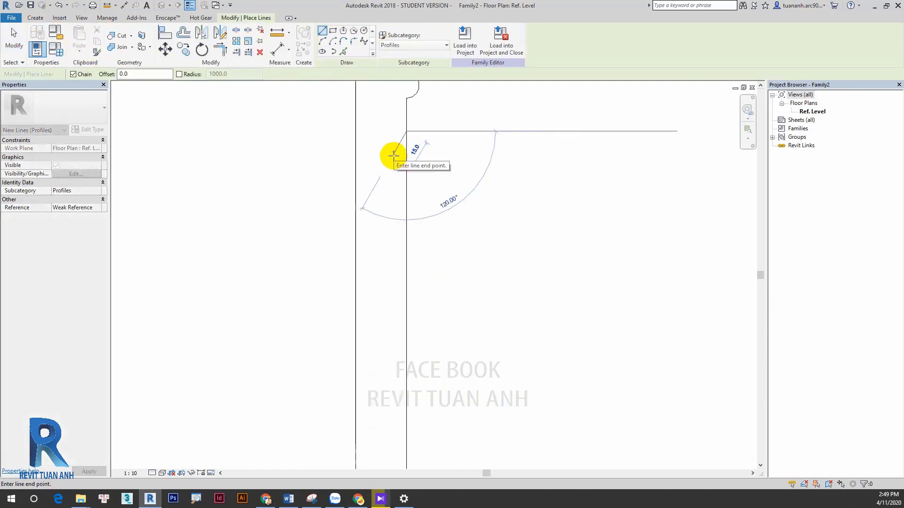
{"action": "key", "text": "Escape"}
{"action": "scroll", "coordinate": [428, 111], "scroll_direction": "down", "scroll_amount": 2}
Draw a new step's tread and riser lines and delete the unwanted vertical lines
{"action": "key", "text": "Escape"}
{"action": "key", "text": "l"}
{"action": "key", "text": "i"}
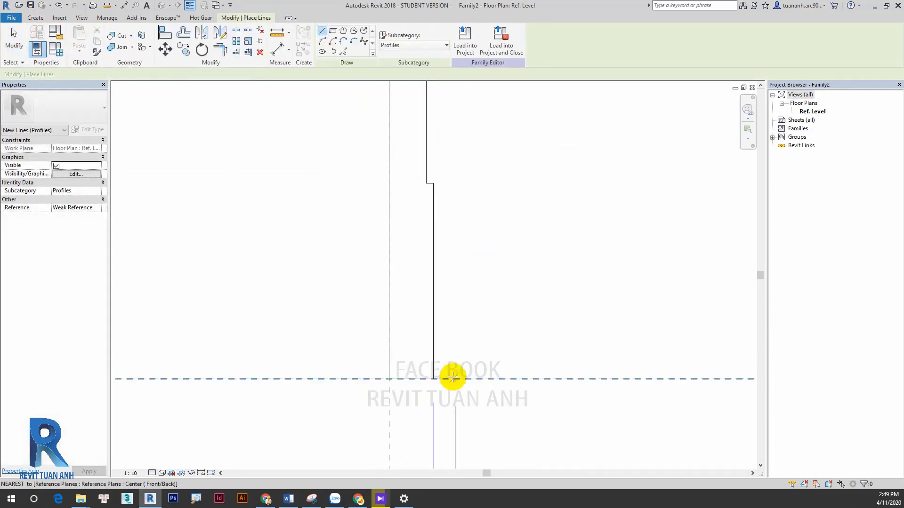
{"action": "scroll", "coordinate": [453, 379], "scroll_direction": "up", "scroll_amount": 2}
{"action": "left_click", "coordinate": [443, 173]}
{"action": "left_click", "coordinate": [426, 137]}
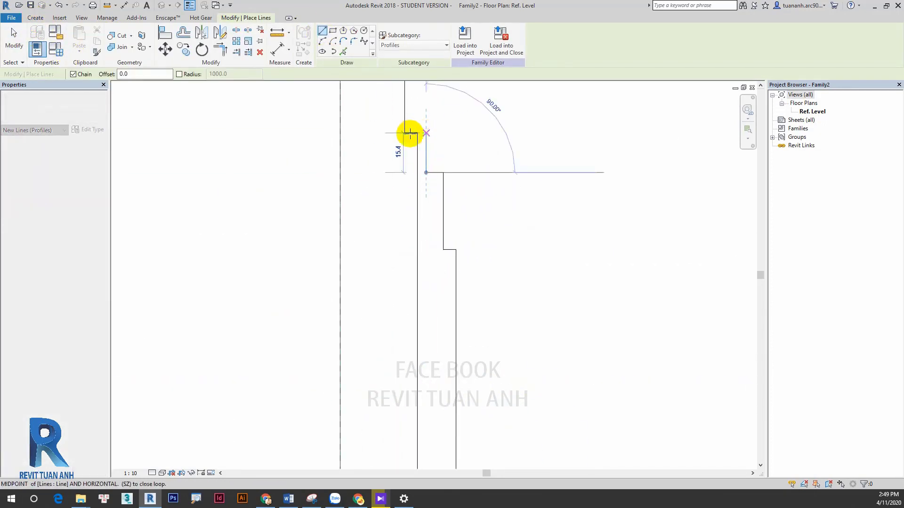
{"action": "left_click", "coordinate": [410, 135]}
{"action": "key", "text": "Escape"}
{"action": "key", "text": "Escape"}
{"action": "left_click", "coordinate": [417, 141]}
{"action": "key", "text": "Delete"}
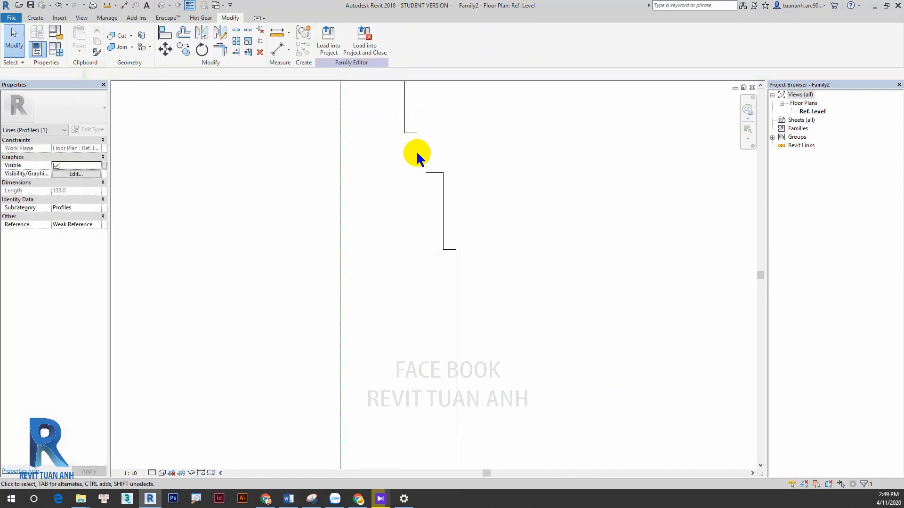
Add a vertical line closing the step and extend the top line to meet it
{"action": "left_click", "coordinate": [36, 19]}
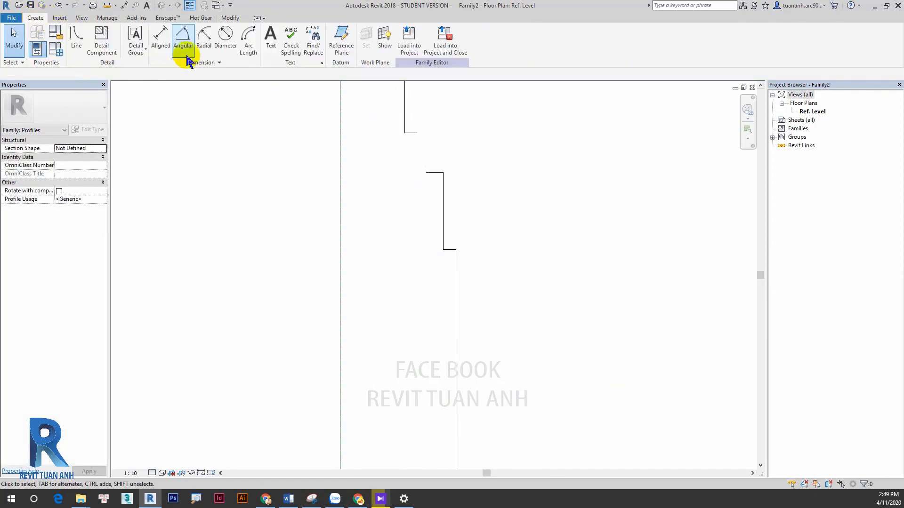
{"action": "left_click", "coordinate": [77, 42]}
{"action": "scroll", "coordinate": [384, 131], "scroll_direction": "up", "scroll_amount": 2}
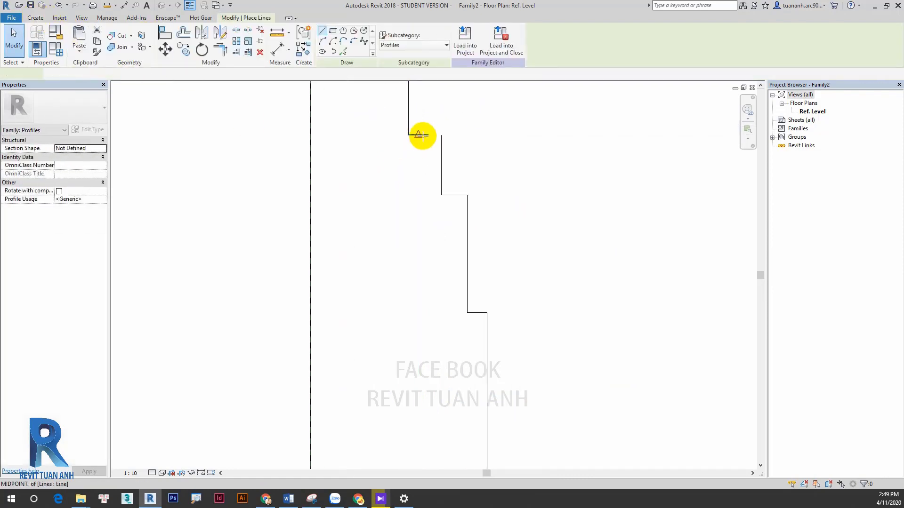
{"action": "left_click", "coordinate": [426, 137]}
{"action": "key", "text": "Escape"}
{"action": "key", "text": "Escape"}
{"action": "left_click", "coordinate": [420, 136]}
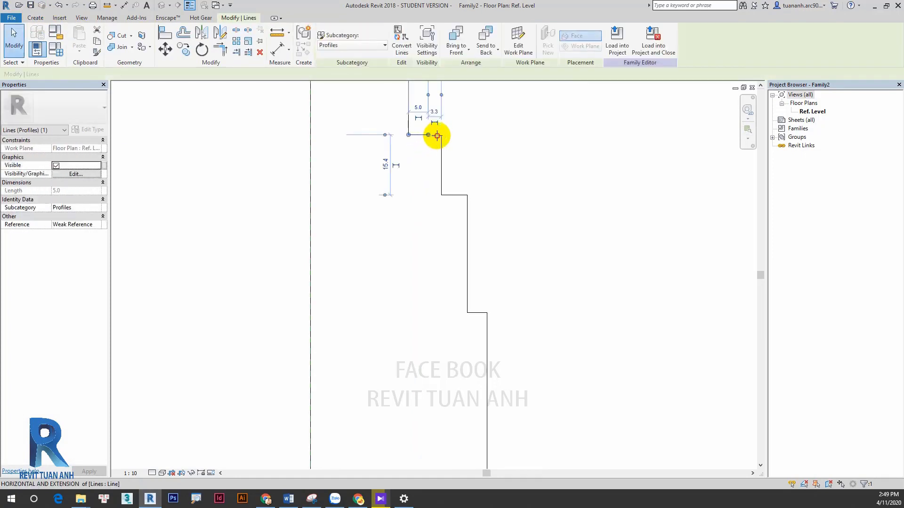
{"action": "left_click_drag", "start_coordinate": [428, 136], "coordinate": [440, 135]}
{"action": "key", "text": "Escape"}
{"action": "left_click", "coordinate": [37, 18]}
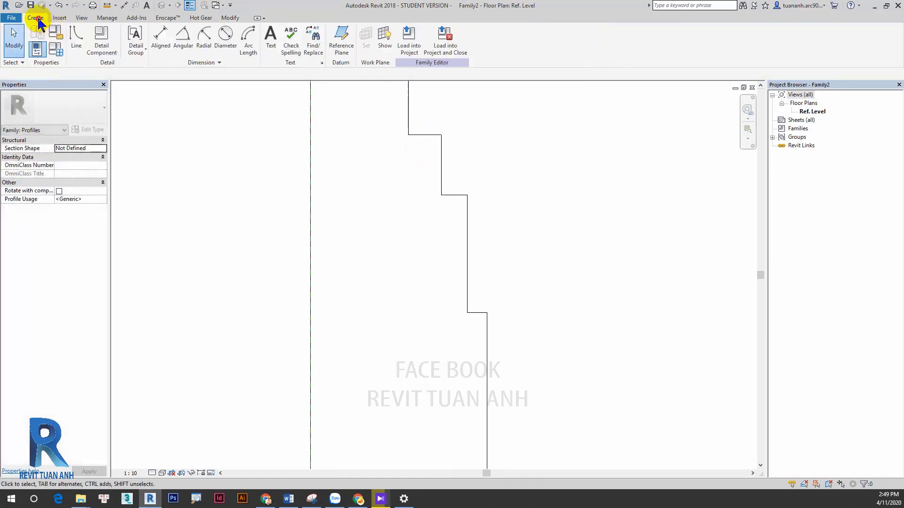
Draw arcs across the upper and lower steps of the profile
{"action": "left_click", "coordinate": [77, 44]}
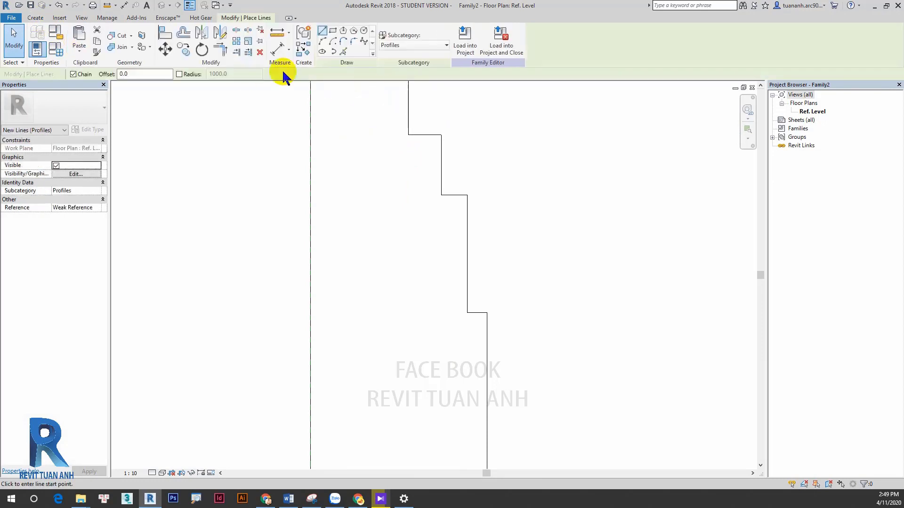
{"action": "scroll", "coordinate": [442, 141], "scroll_direction": "up", "scroll_amount": 2}
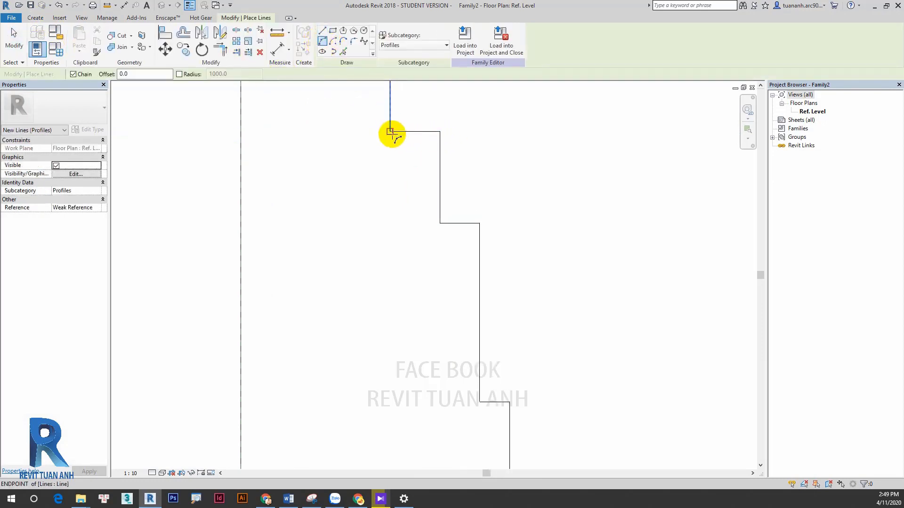
{"action": "left_click", "coordinate": [391, 131]}
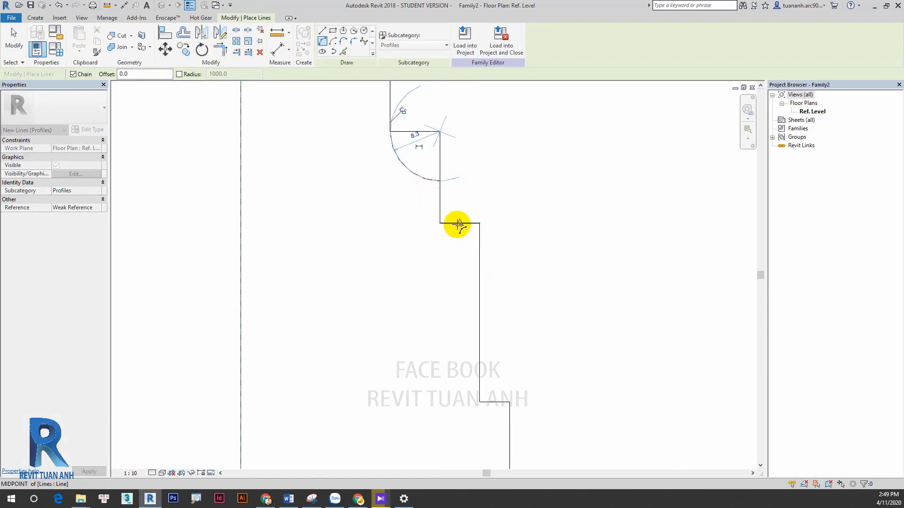
{"action": "left_click", "coordinate": [440, 222]}
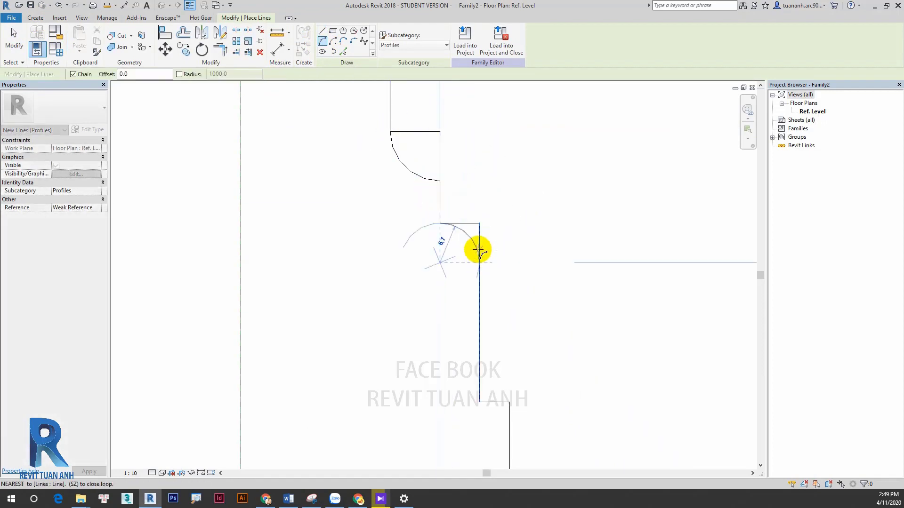
{"action": "left_click", "coordinate": [479, 249]}
{"action": "key", "text": "Escape"}
{"action": "key", "text": "Escape"}
{"action": "left_click", "coordinate": [479, 225]}
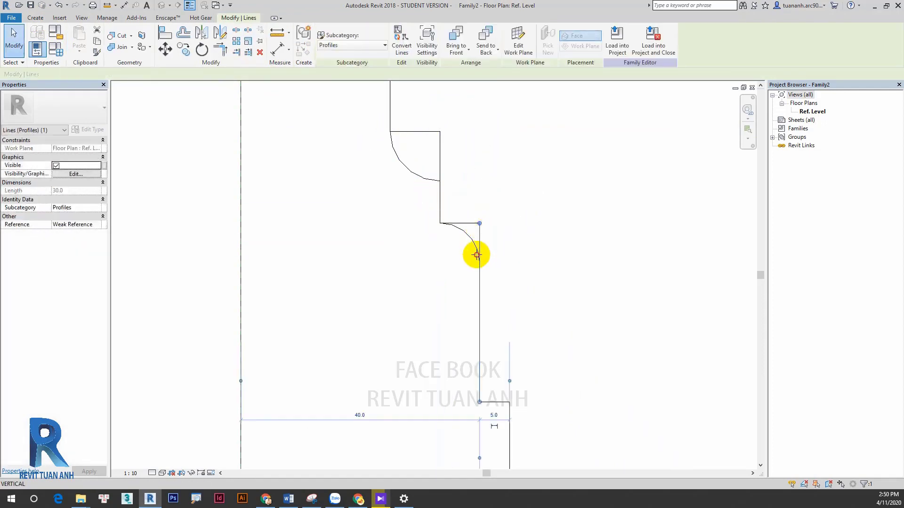
{"action": "left_click", "coordinate": [476, 254]}
{"action": "key", "text": "Escape"}
Delete the leftover horizontal and vertical lines and zoom out on the profile
{"action": "left_click", "coordinate": [471, 219]}
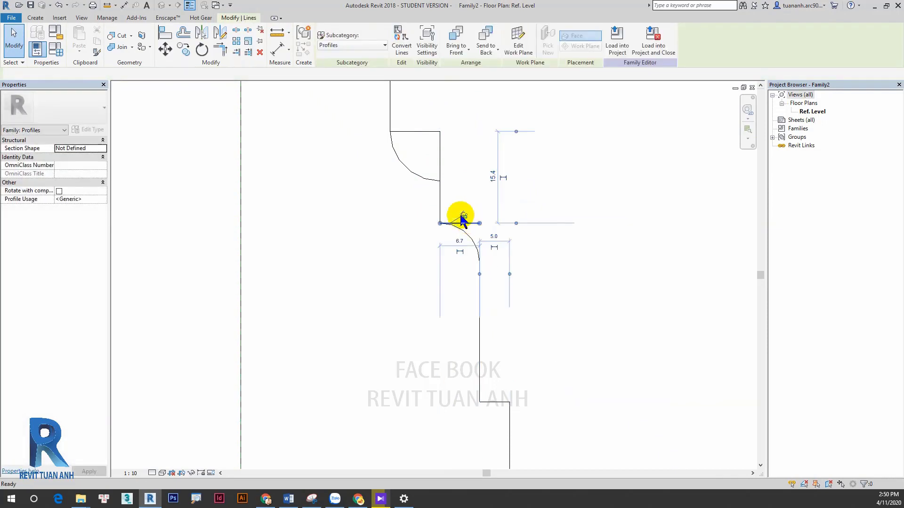
{"action": "key", "text": "Delete"}
{"action": "left_click", "coordinate": [438, 160]}
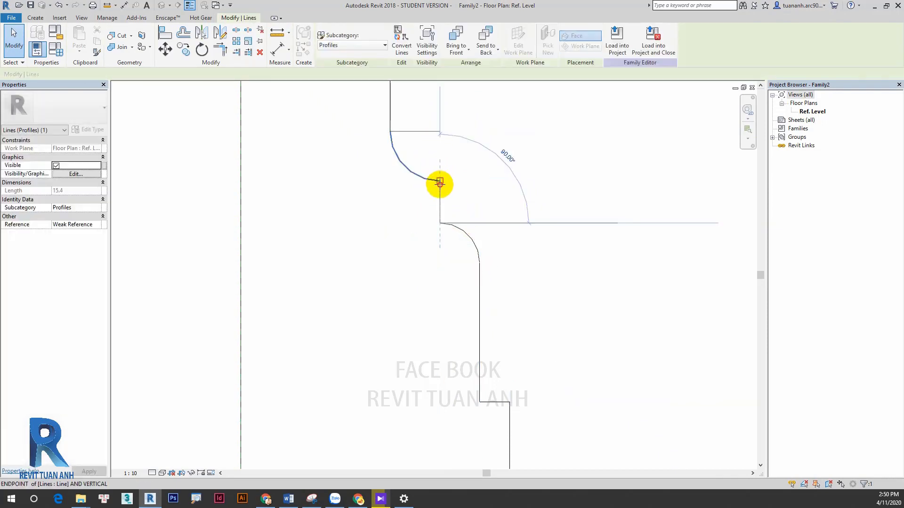
{"action": "key", "text": "Delete"}
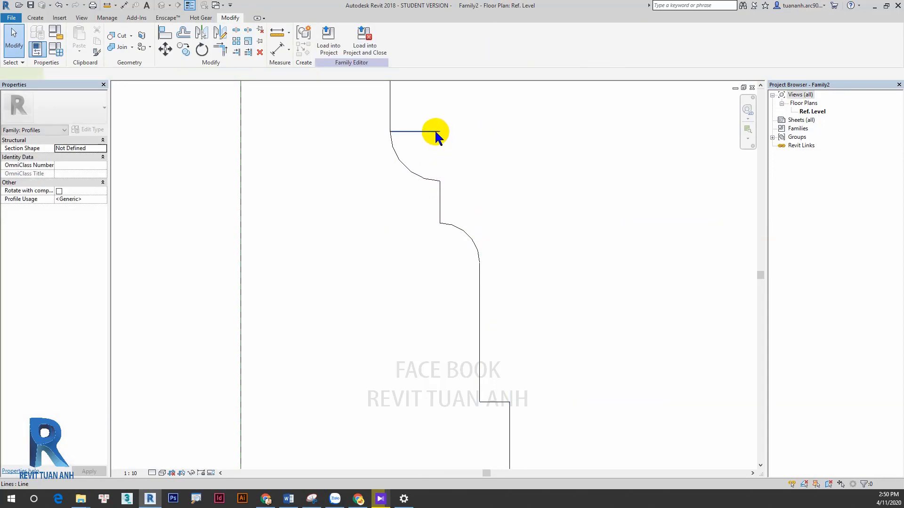
{"action": "scroll", "coordinate": [434, 135], "scroll_direction": "down", "scroll_amount": 2}
{"action": "scroll", "coordinate": [467, 279], "scroll_direction": "down", "scroll_amount": 1}
{"action": "scroll", "coordinate": [459, 328], "scroll_direction": "down", "scroll_amount": 2}
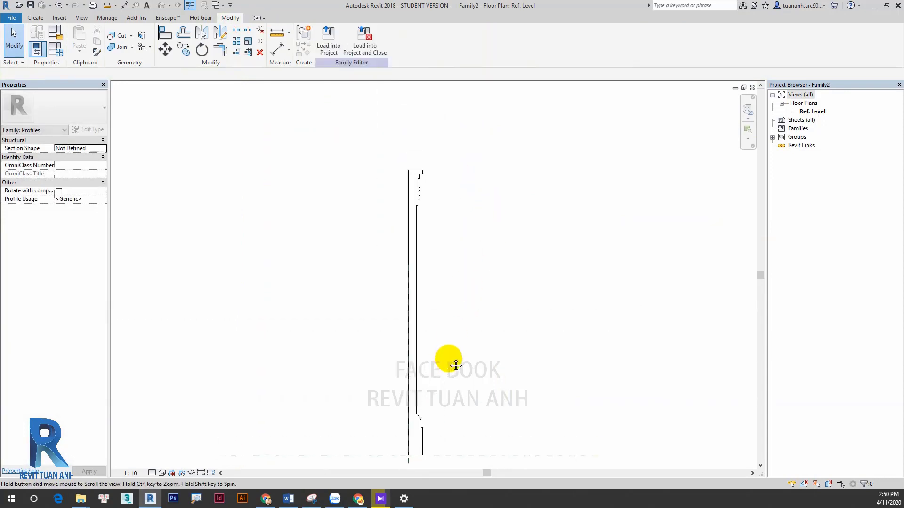
{"action": "scroll", "coordinate": [454, 364], "scroll_direction": "down", "scroll_amount": 2}
Save the profile as PHAO GO 900 in Desktop > phao chi, then return to Project1
{"action": "left_click", "coordinate": [35, 19]}
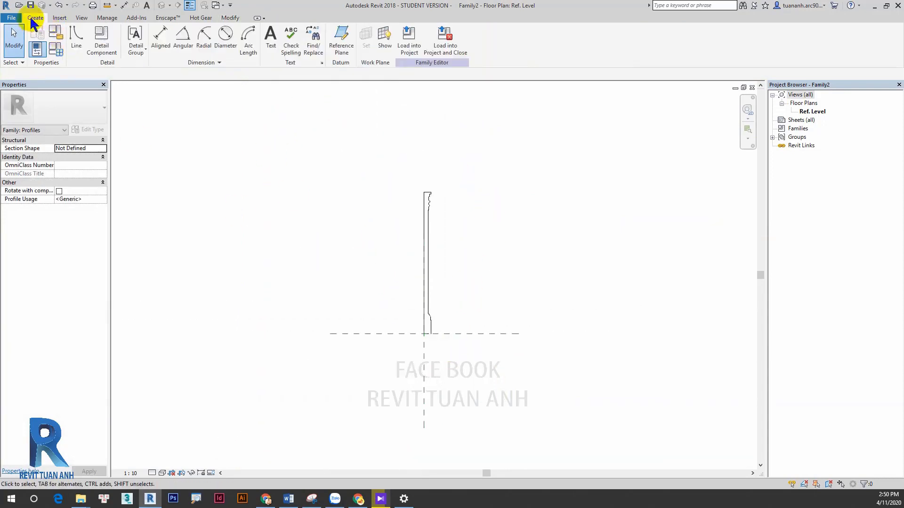
{"action": "left_click", "coordinate": [11, 19]}
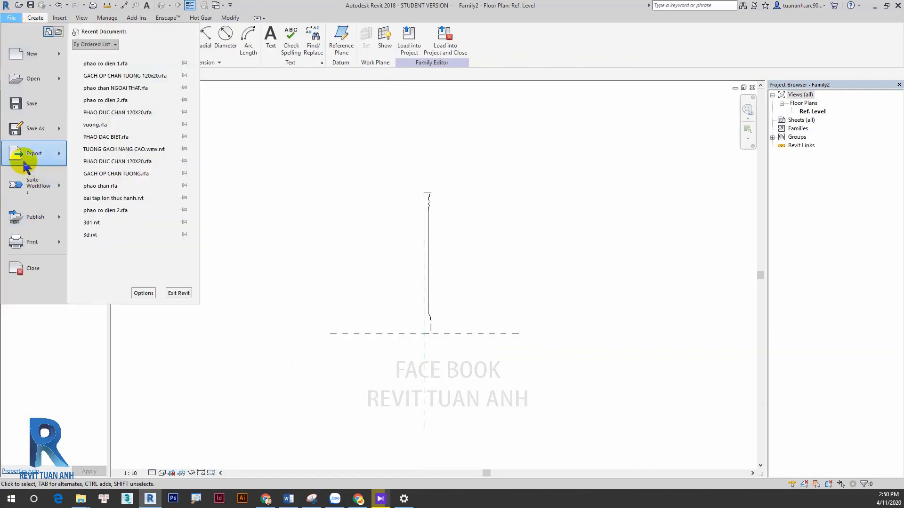
{"action": "mouse_move", "coordinate": [33, 128]}
{"action": "left_click", "coordinate": [114, 97]}
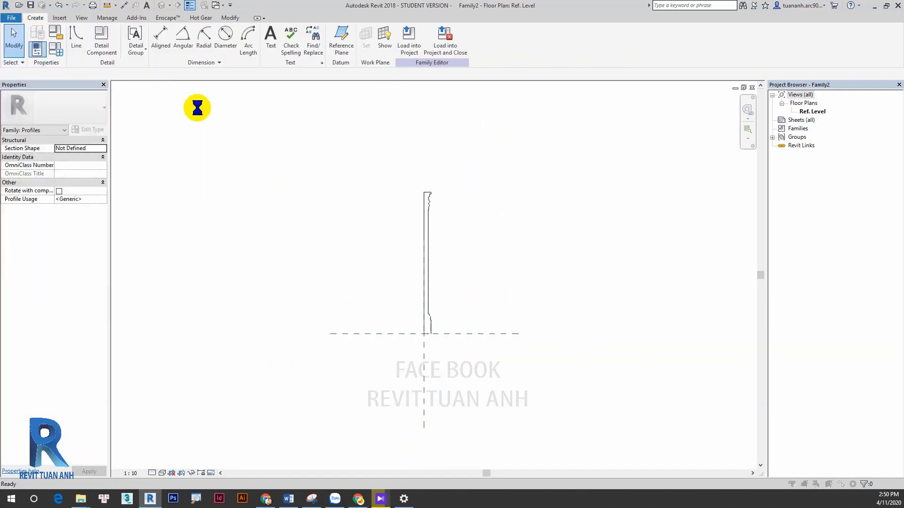
{"action": "left_click", "coordinate": [154, 119]}
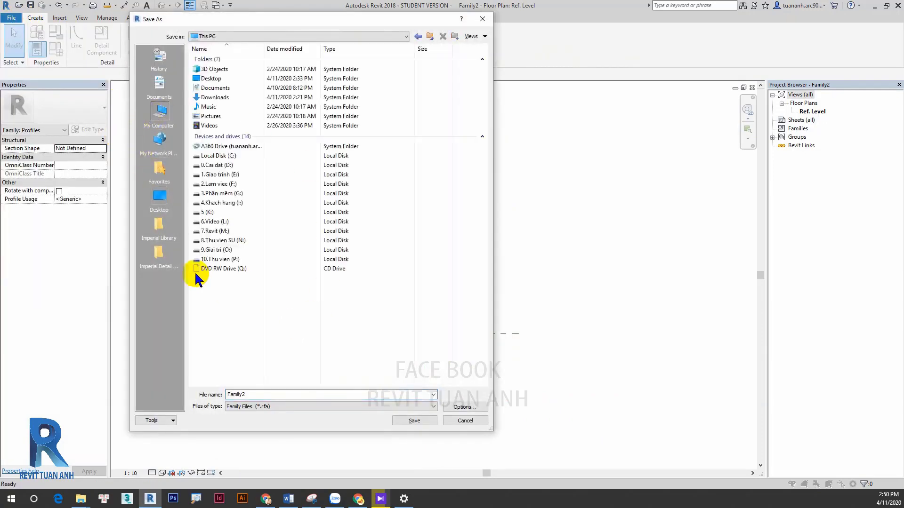
{"action": "left_click", "coordinate": [155, 200]}
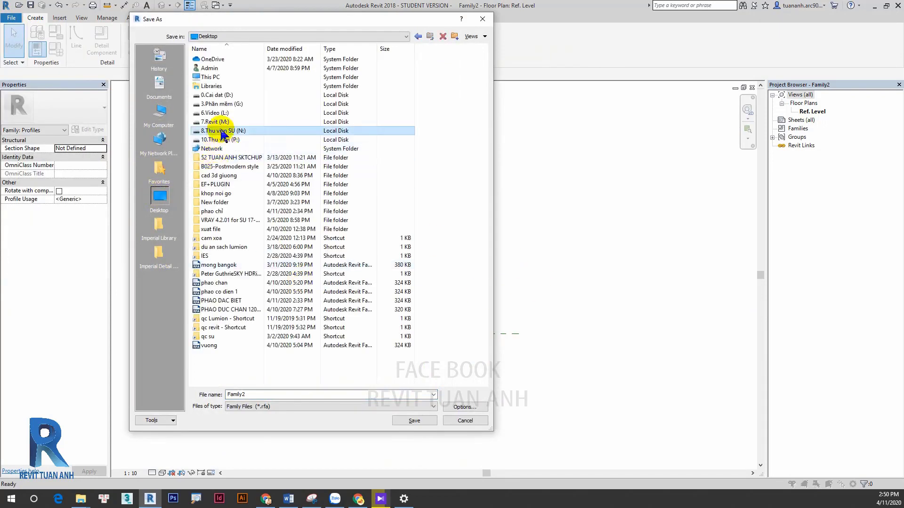
{"action": "double_click", "coordinate": [232, 212]}
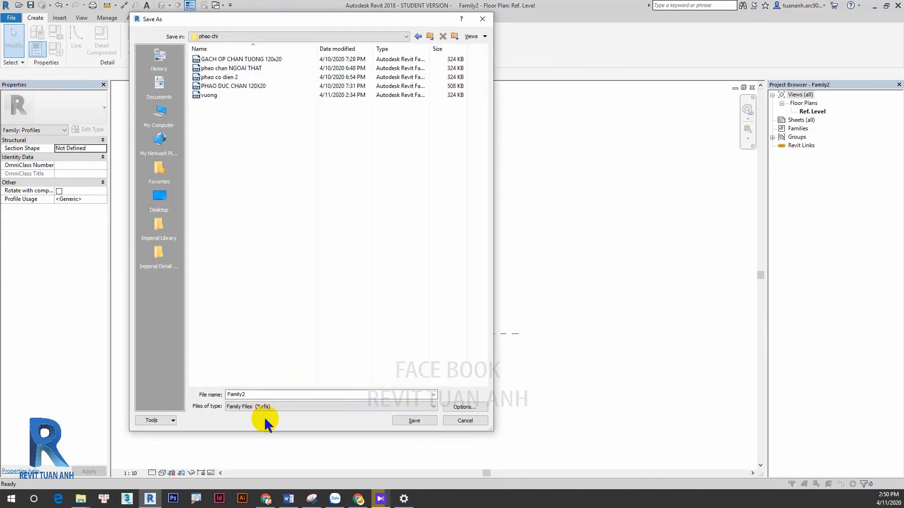
{"action": "type", "text": "PHAO"}
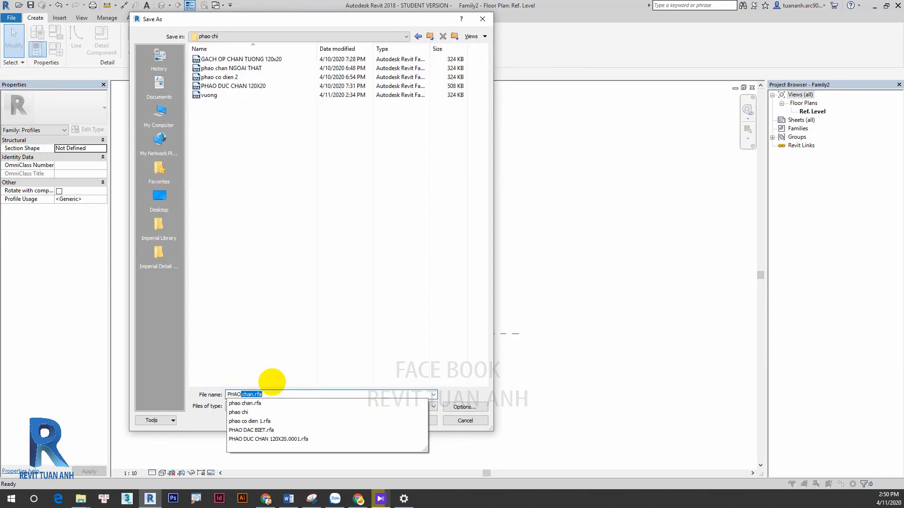
{"action": "type", "text": " GO 900"}
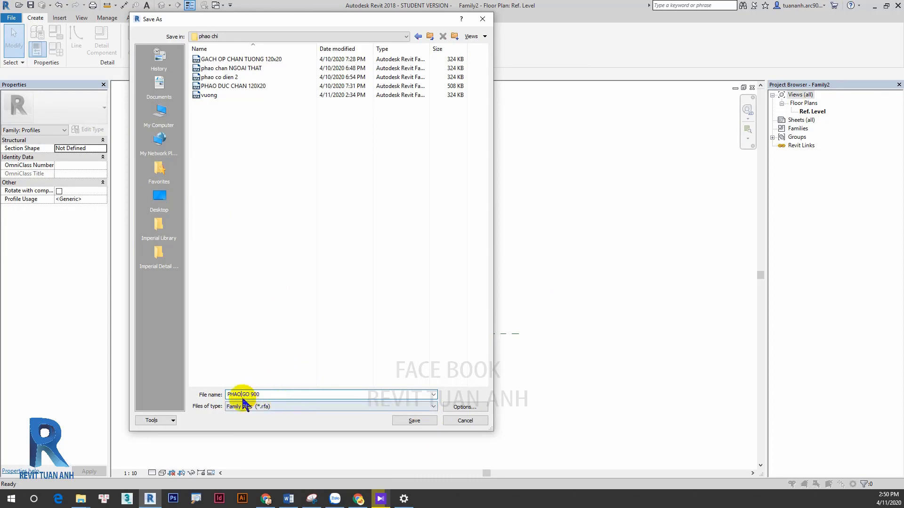
{"action": "left_click", "coordinate": [419, 423]}
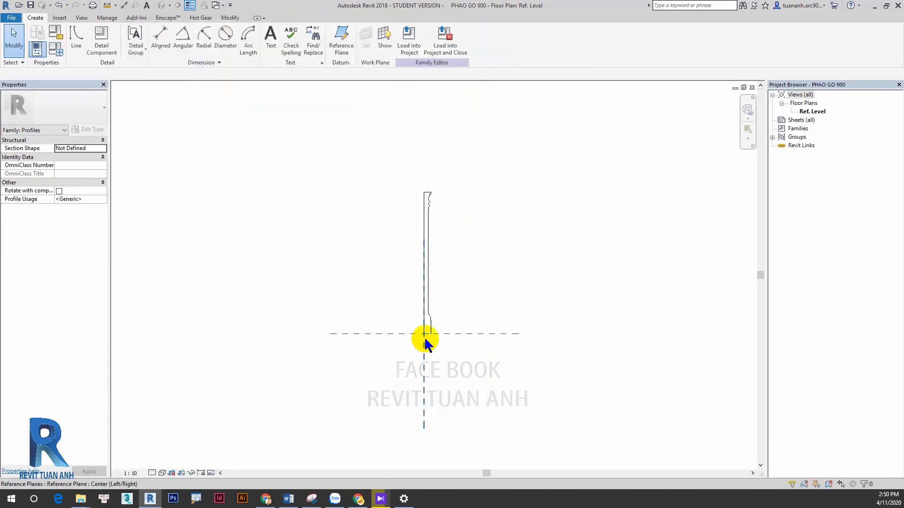
{"action": "key", "text": "ctrl+Tab"}
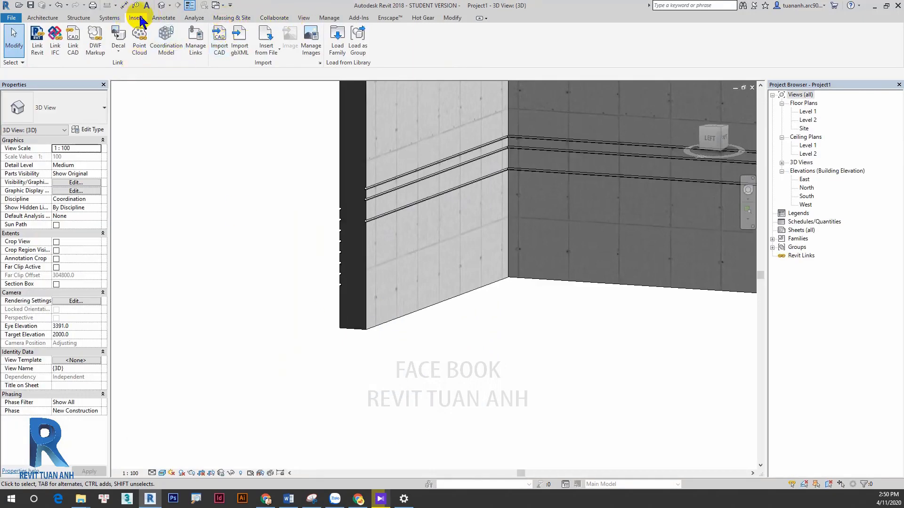
Load the PHAO GO 900 family from Desktop > phao chi into Project1
{"action": "left_click", "coordinate": [334, 49]}
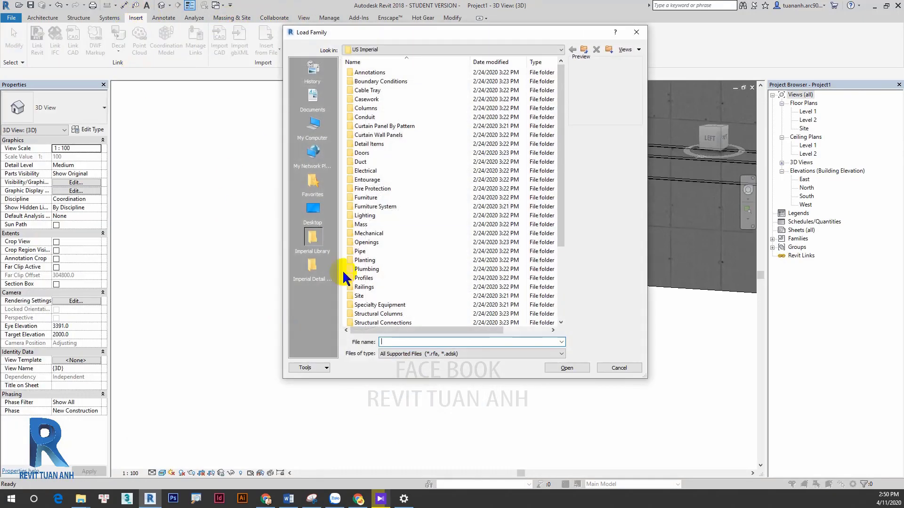
{"action": "left_click", "coordinate": [315, 139]}
{"action": "left_click", "coordinate": [313, 210]}
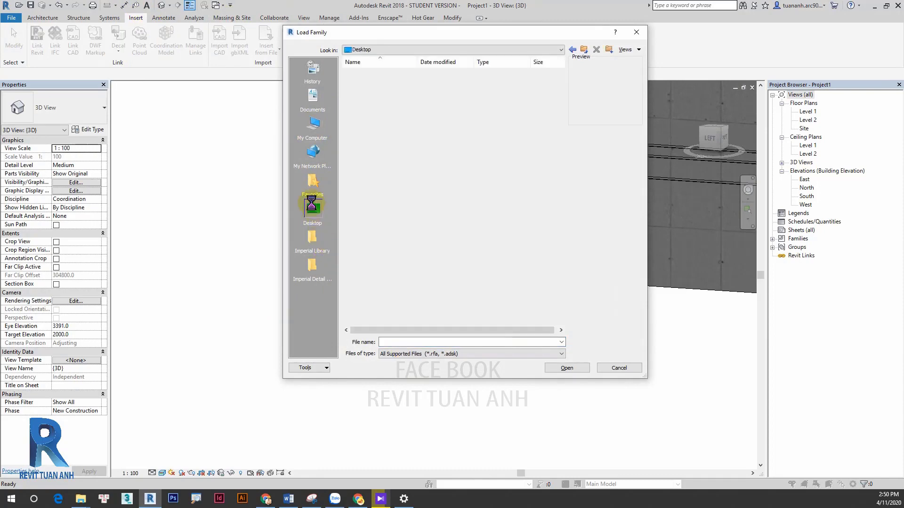
{"action": "left_click", "coordinate": [374, 116]}
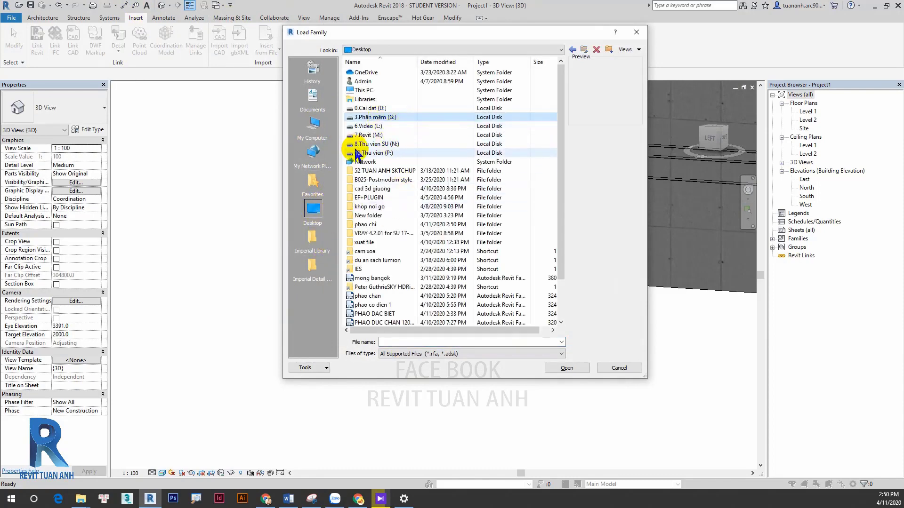
{"action": "left_click", "coordinate": [369, 206]}
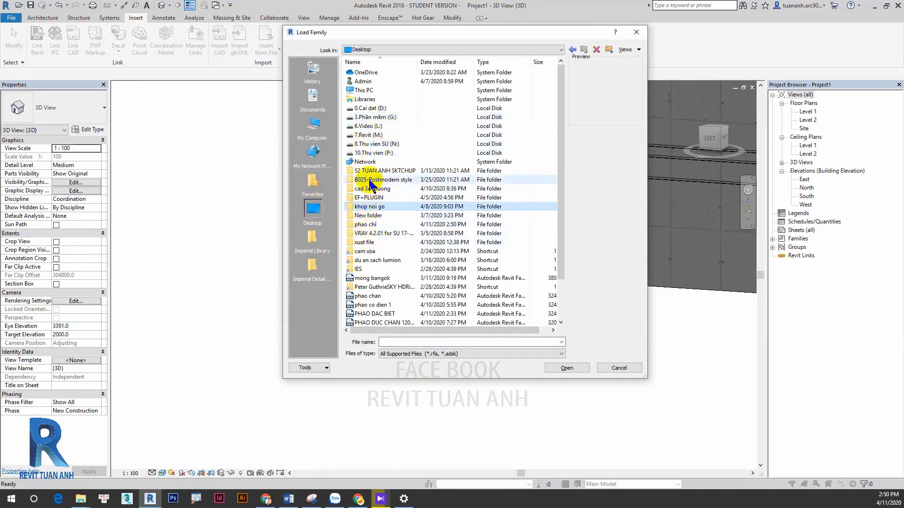
{"action": "double_click", "coordinate": [367, 224]}
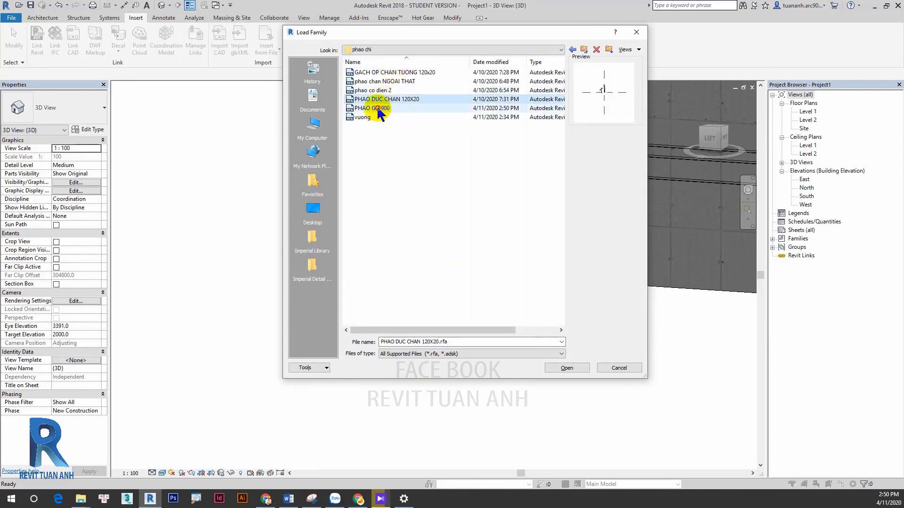
{"action": "left_click", "coordinate": [377, 107]}
{"action": "left_click", "coordinate": [563, 366]}
{"action": "scroll", "coordinate": [436, 318], "scroll_direction": "up", "scroll_amount": 2}
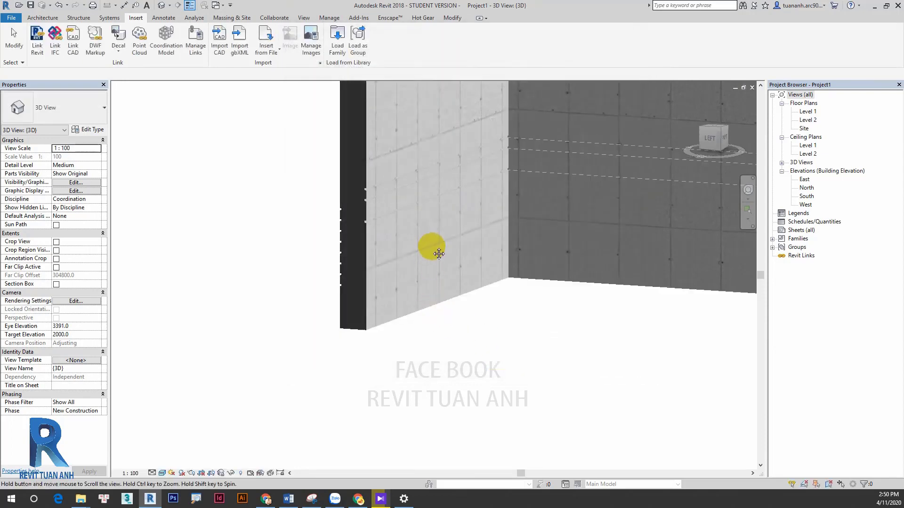
{"action": "scroll", "coordinate": [429, 247], "scroll_direction": "up", "scroll_amount": 2}
Open the TKT-CO DIEN wall structure's sweep list and add a new sweep
{"action": "left_click", "coordinate": [230, 284]}
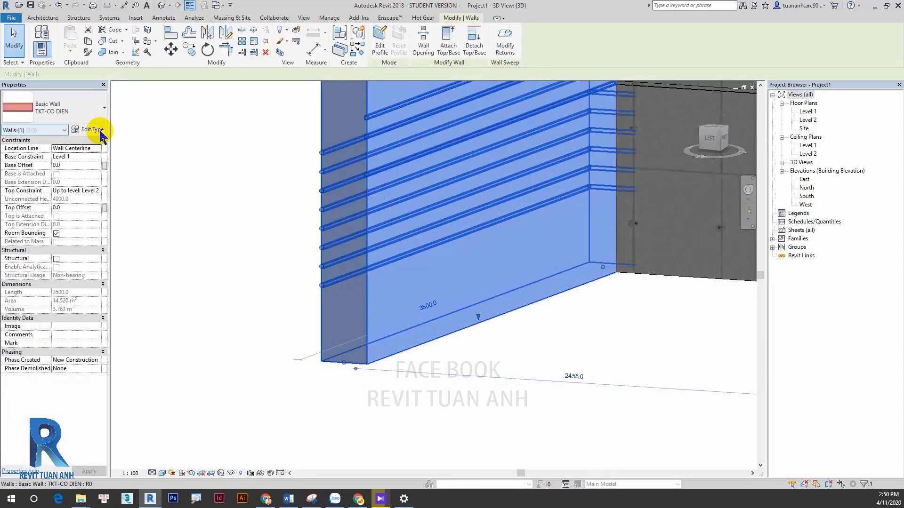
{"action": "left_click", "coordinate": [88, 129]}
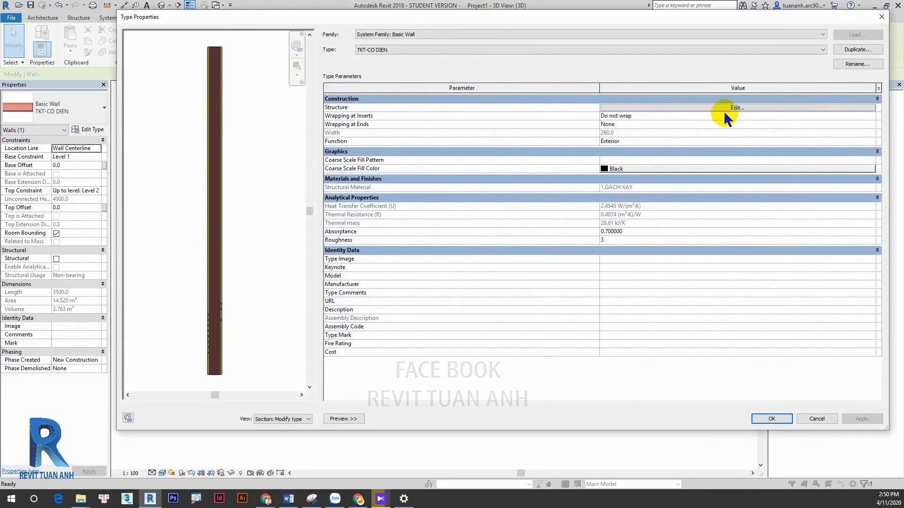
{"action": "left_click", "coordinate": [727, 108]}
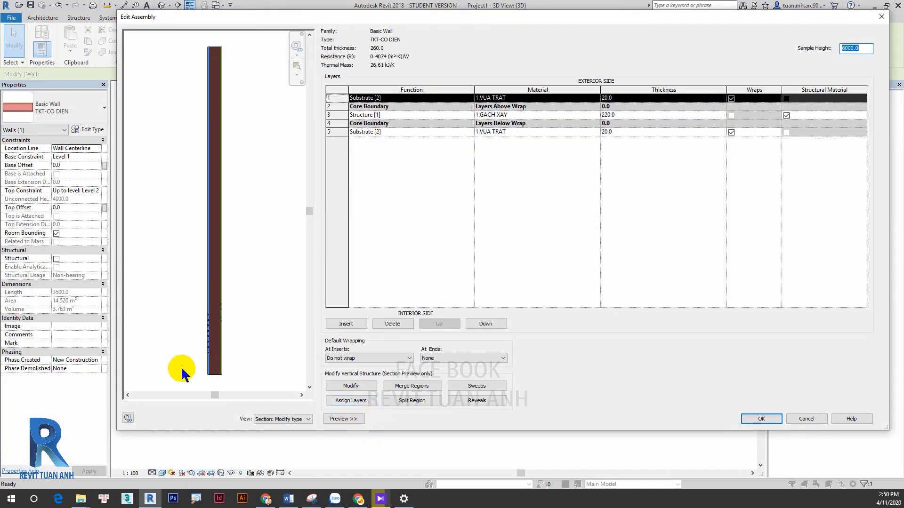
{"action": "scroll", "coordinate": [232, 306], "scroll_direction": "up", "scroll_amount": 2}
{"action": "scroll", "coordinate": [222, 327], "scroll_direction": "up", "scroll_amount": 2}
{"action": "scroll", "coordinate": [232, 347], "scroll_direction": "up", "scroll_amount": 2}
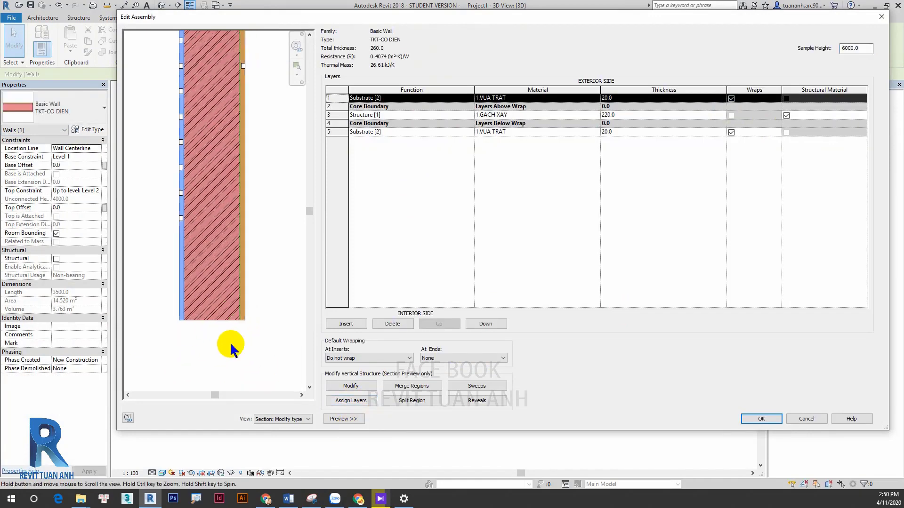
{"action": "left_click", "coordinate": [489, 387]}
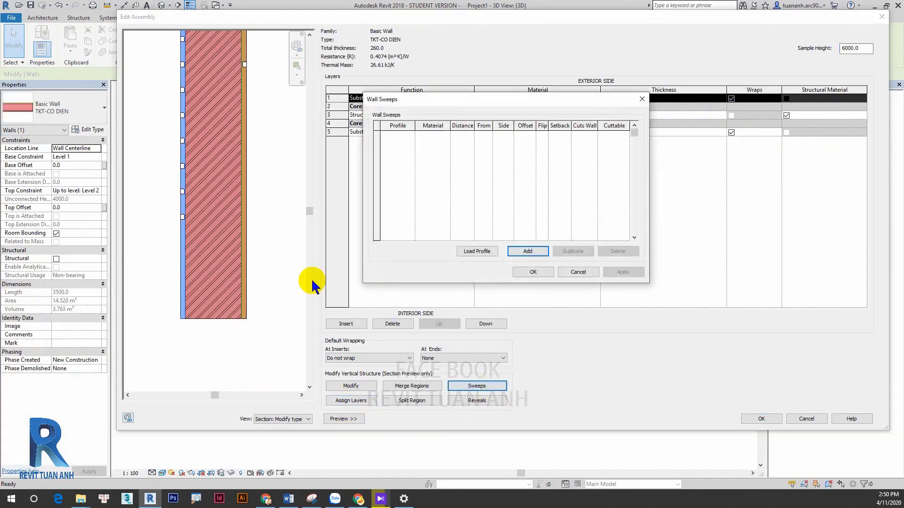
{"action": "left_click", "coordinate": [527, 251]}
Give the sweep the PHAO GO 900 profile on the Interior side and apply it
{"action": "left_click", "coordinate": [411, 135]}
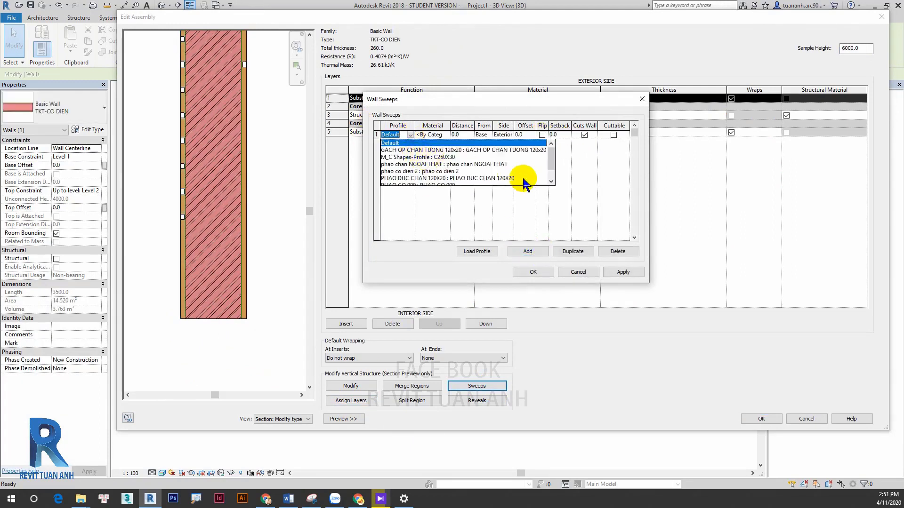
{"action": "scroll", "coordinate": [466, 177], "scroll_direction": "down", "scroll_amount": 1}
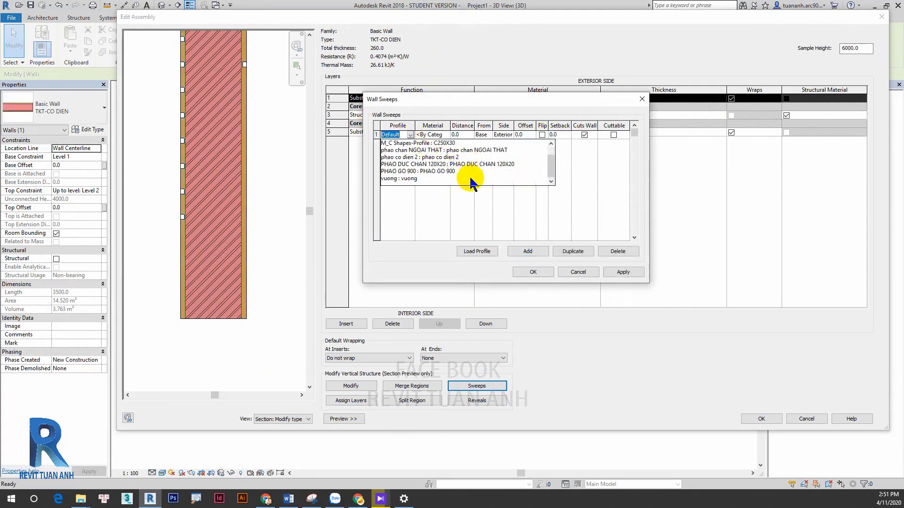
{"action": "left_click", "coordinate": [445, 171]}
{"action": "left_click", "coordinate": [622, 272]}
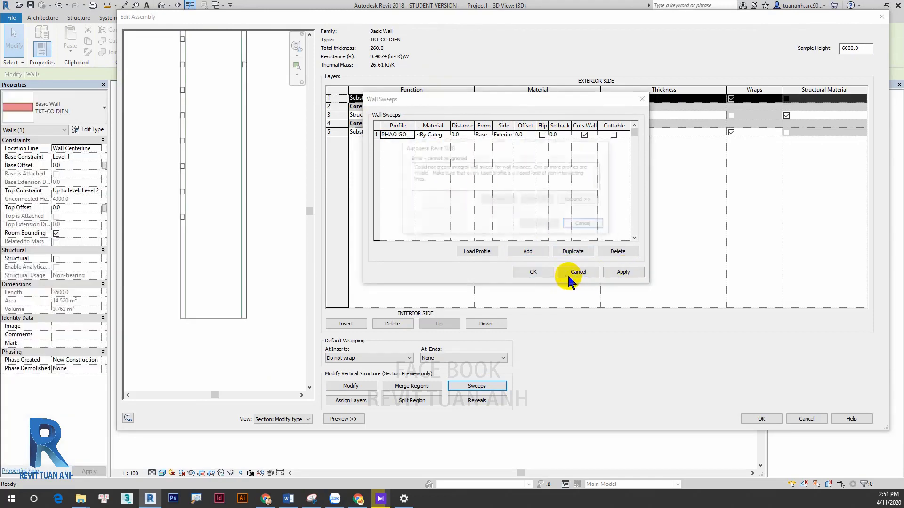
{"action": "left_click", "coordinate": [586, 225]}
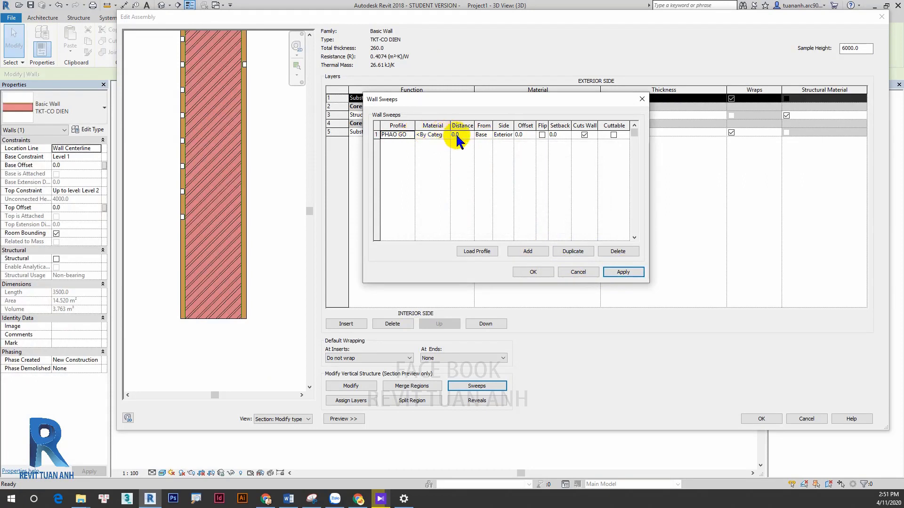
{"action": "key", "text": "Return"}
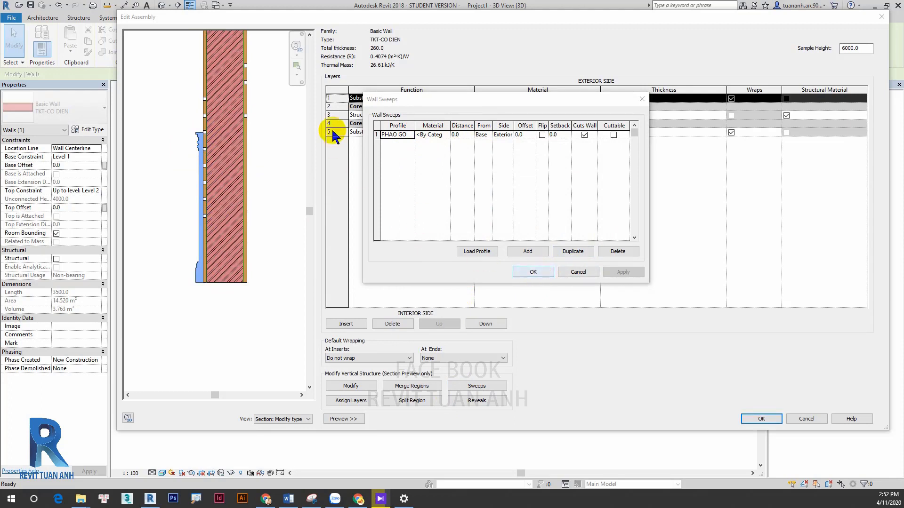
{"action": "left_click", "coordinate": [508, 134]}
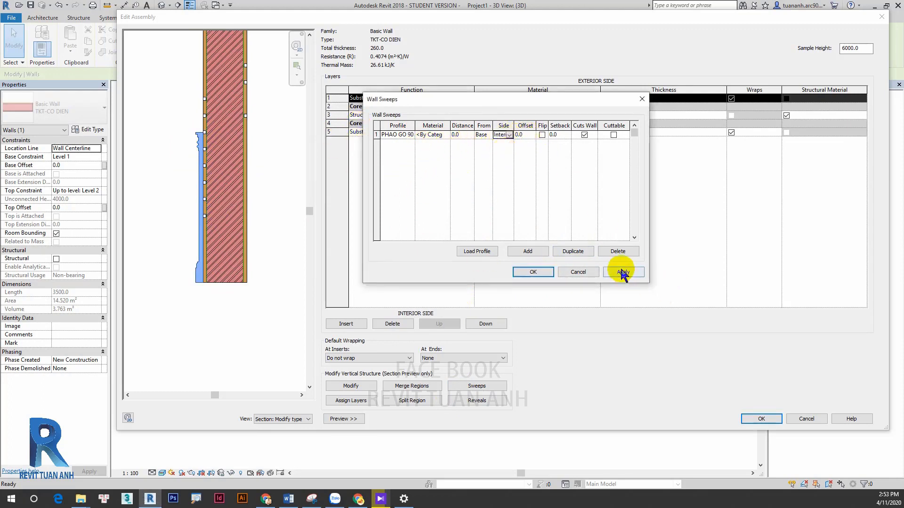
{"action": "left_click", "coordinate": [623, 272]}
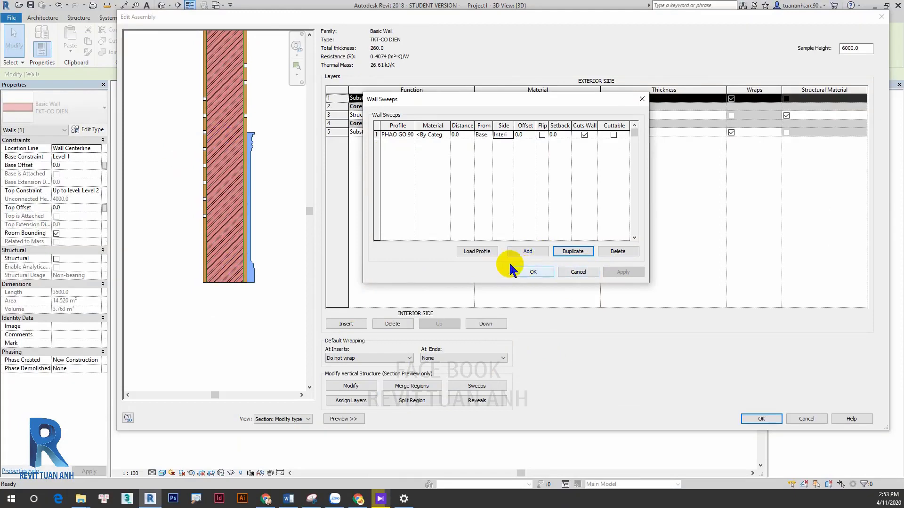
Add a second wall sweep using the phao chan NGOAI THAT profile and apply it
{"action": "left_click", "coordinate": [527, 251]}
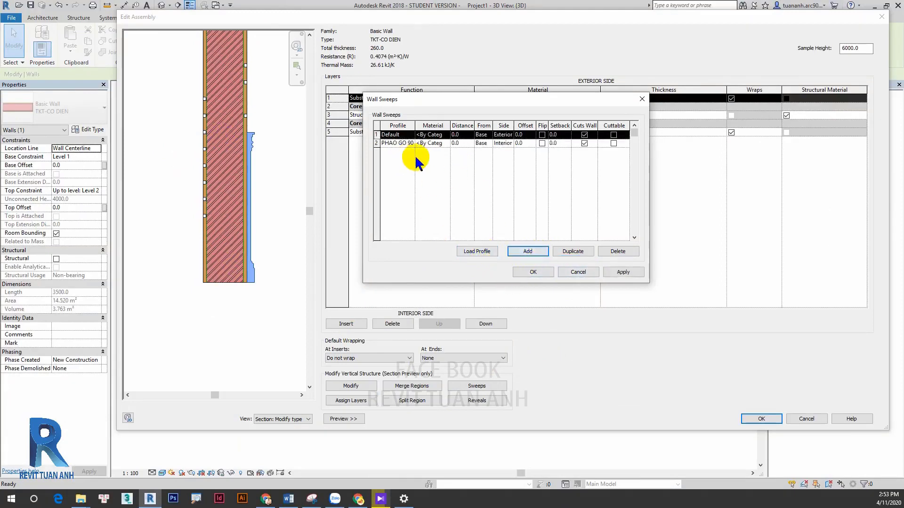
{"action": "left_click", "coordinate": [412, 135]}
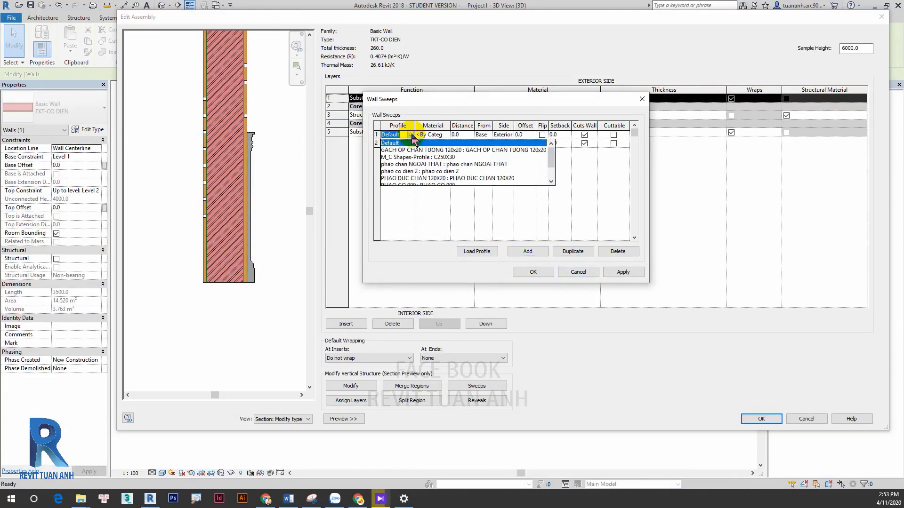
{"action": "left_click", "coordinate": [494, 164]}
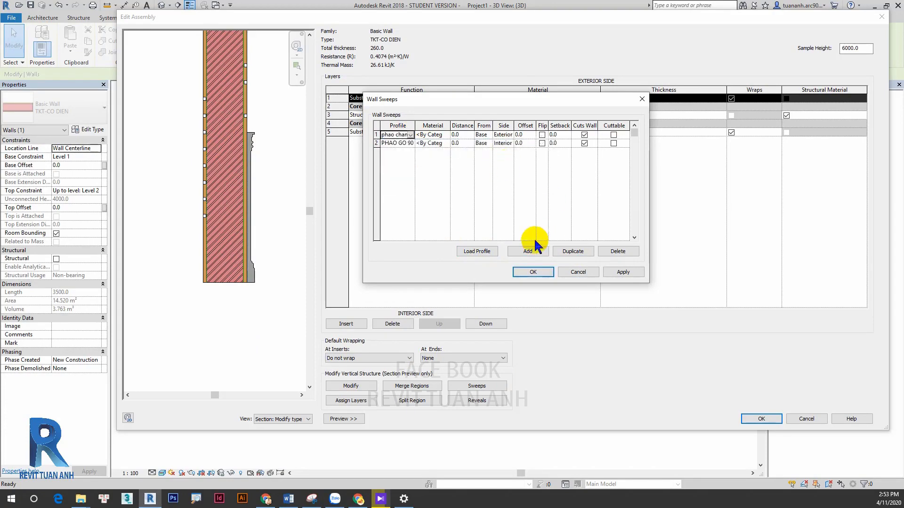
{"action": "left_click", "coordinate": [624, 272]}
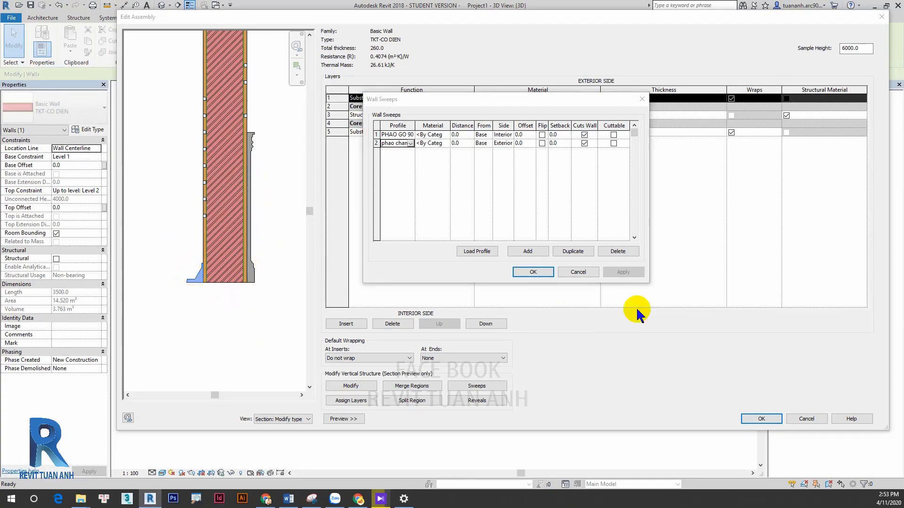
{"action": "left_click", "coordinate": [533, 272]}
Pan and zoom the wall section preview to inspect the top of the wall
{"action": "scroll", "coordinate": [270, 201], "scroll_direction": "down", "scroll_amount": 1}
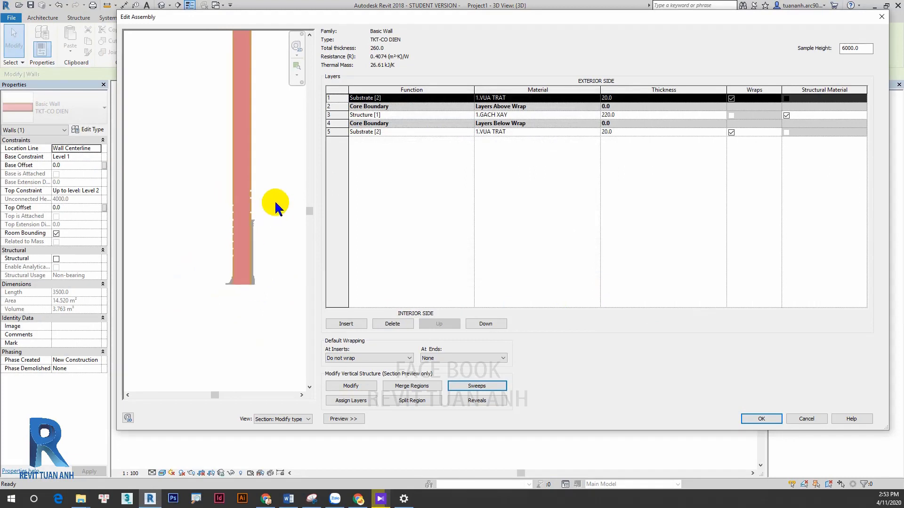
{"action": "scroll", "coordinate": [267, 317], "scroll_direction": "down", "scroll_amount": 2}
{"action": "scroll", "coordinate": [259, 145], "scroll_direction": "down", "scroll_amount": 1}
{"action": "middle_click_drag", "start_coordinate": [271, 257], "coordinate": [274, 252]}
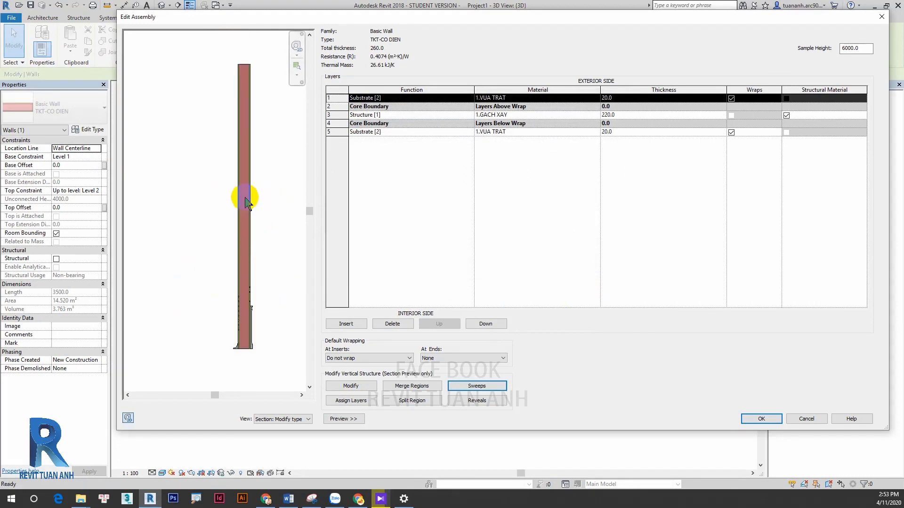
{"action": "scroll", "coordinate": [234, 50], "scroll_direction": "up", "scroll_amount": 2}
{"action": "mouse_move", "coordinate": [234, 51]}
{"action": "middle_mouse_down"}
{"action": "mouse_move", "coordinate": [213, 211]}
{"action": "mouse_move", "coordinate": [267, 200]}
{"action": "middle_mouse_up"}
{"action": "scroll", "coordinate": [212, 207], "scroll_direction": "up", "scroll_amount": 2}
{"action": "scroll", "coordinate": [218, 212], "scroll_direction": "up", "scroll_amount": 1}
{"action": "scroll", "coordinate": [181, 197], "scroll_direction": "down", "scroll_amount": 1}
{"action": "scroll", "coordinate": [218, 186], "scroll_direction": "down", "scroll_amount": 3}
{"action": "scroll", "coordinate": [254, 172], "scroll_direction": "up", "scroll_amount": 2}
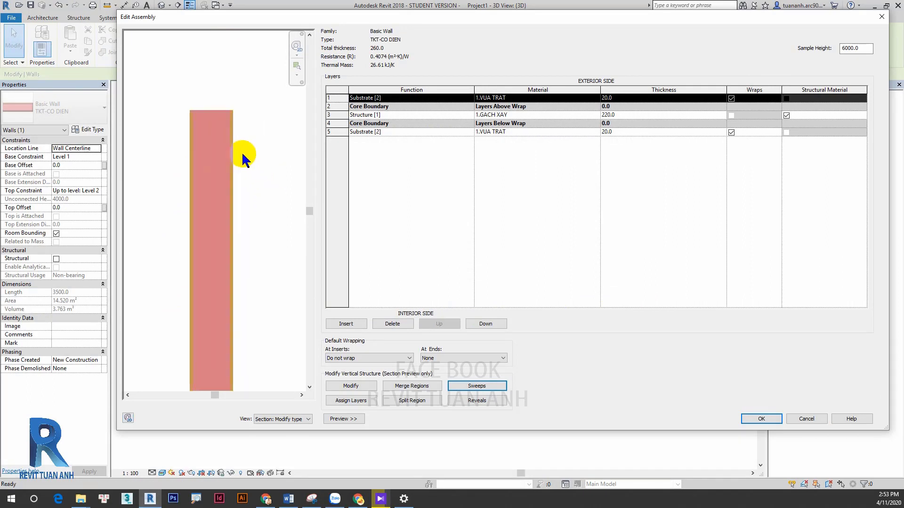
Add two phao co dien 2 sweeps, interior and exterior, at distance 3600
{"action": "left_click", "coordinate": [477, 385]}
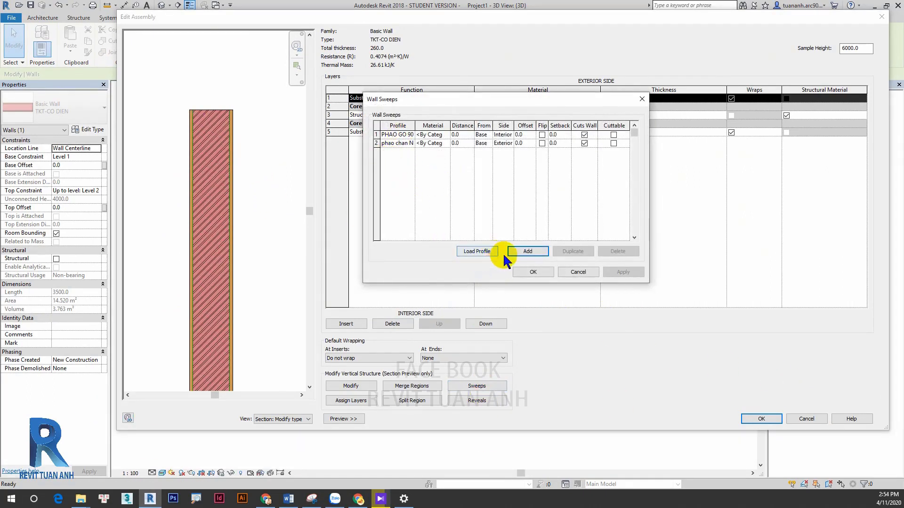
{"action": "left_click", "coordinate": [527, 250]}
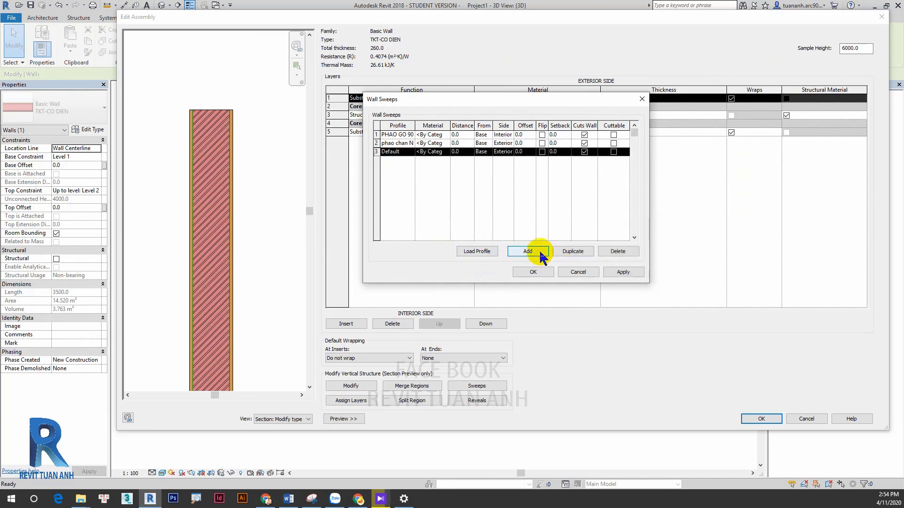
{"action": "left_click", "coordinate": [534, 251]}
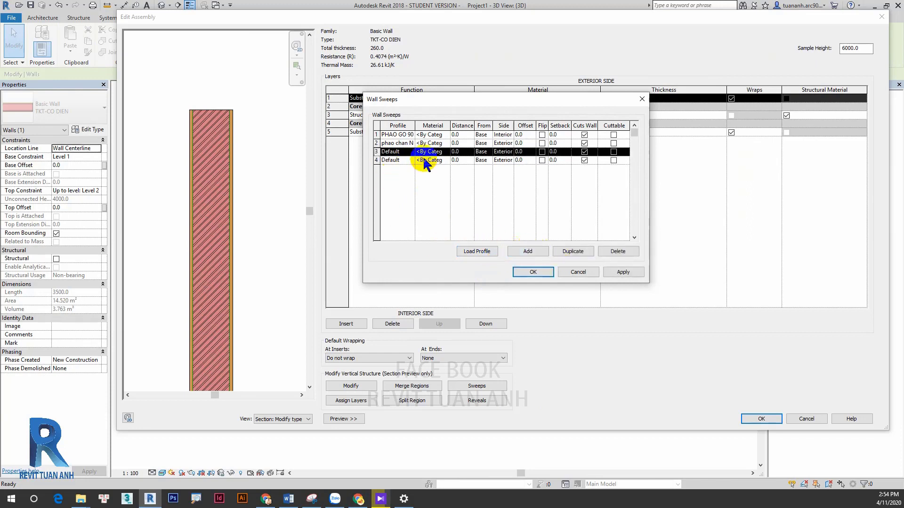
{"action": "left_click", "coordinate": [400, 152]}
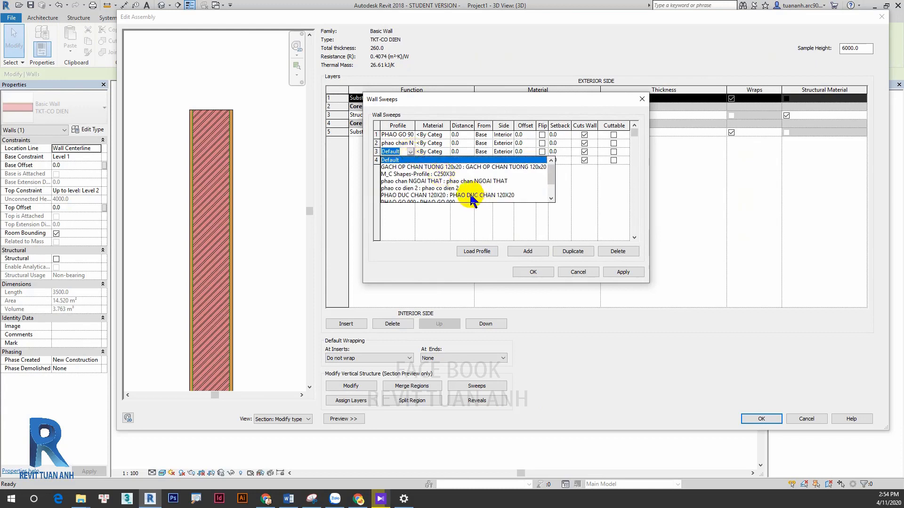
{"action": "left_click", "coordinate": [453, 190]}
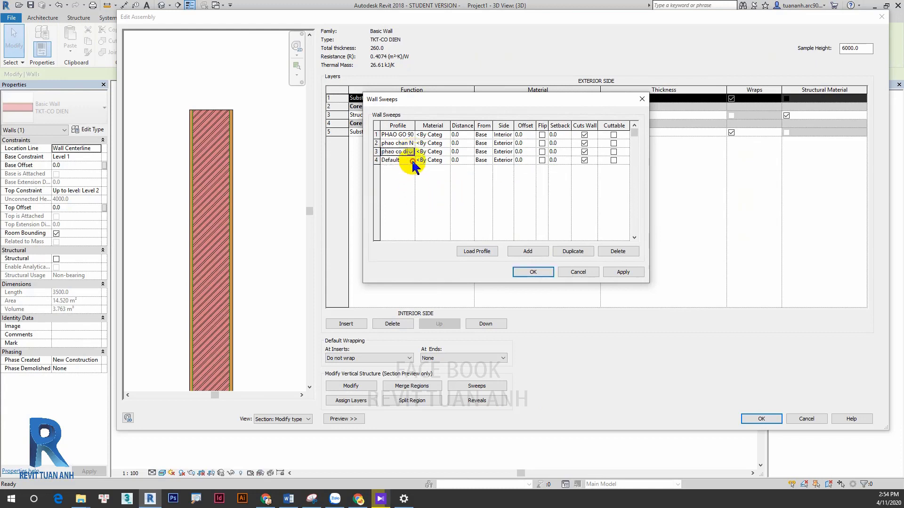
{"action": "left_click", "coordinate": [412, 160]}
{"action": "left_click", "coordinate": [453, 190]}
{"action": "left_click", "coordinate": [514, 160]}
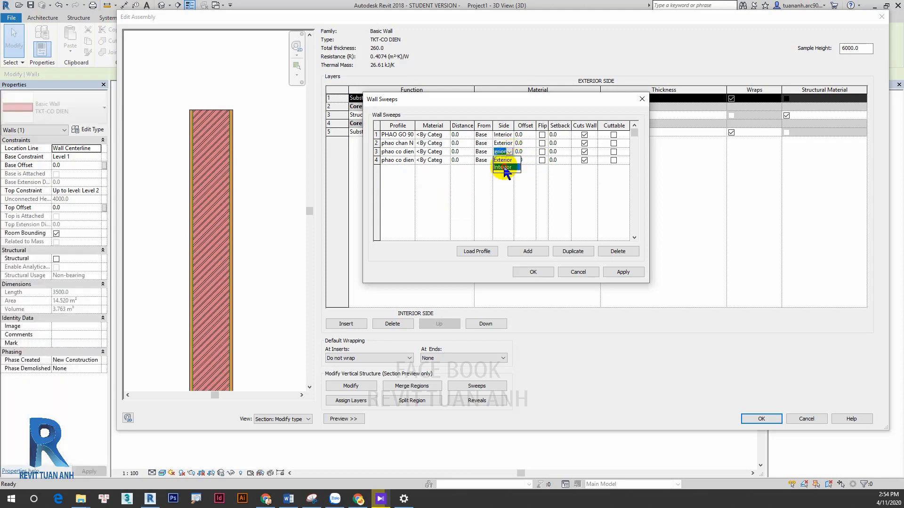
{"action": "left_click", "coordinate": [503, 167]}
{"action": "left_click", "coordinate": [465, 158]}
{"action": "type", "text": "3600"}
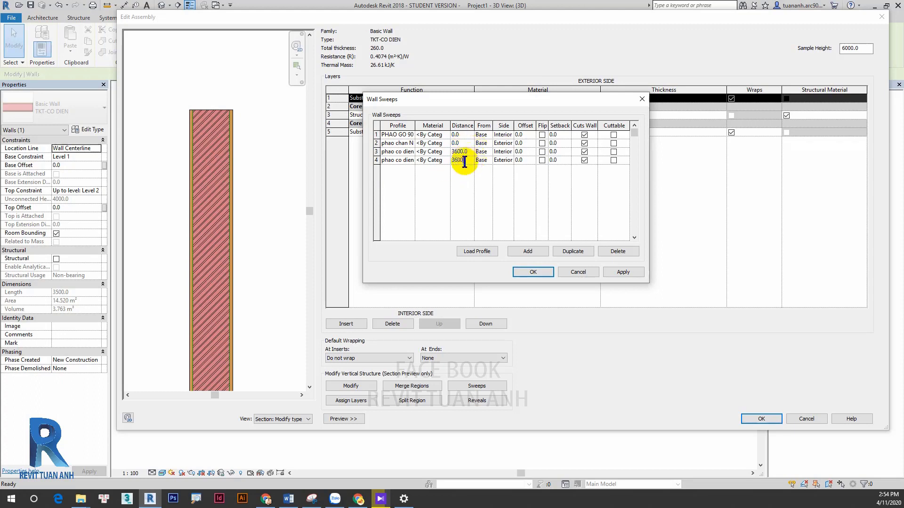
{"action": "left_click", "coordinate": [623, 272]}
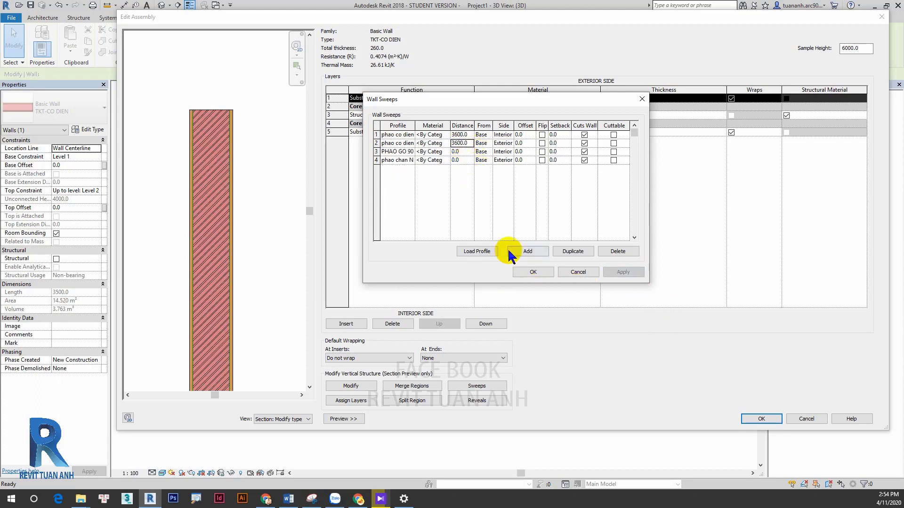
Confirm the new sweeps through the Wall Sweeps, Edit Assembly and Type Properties dialogs
{"action": "left_click", "coordinate": [530, 271]}
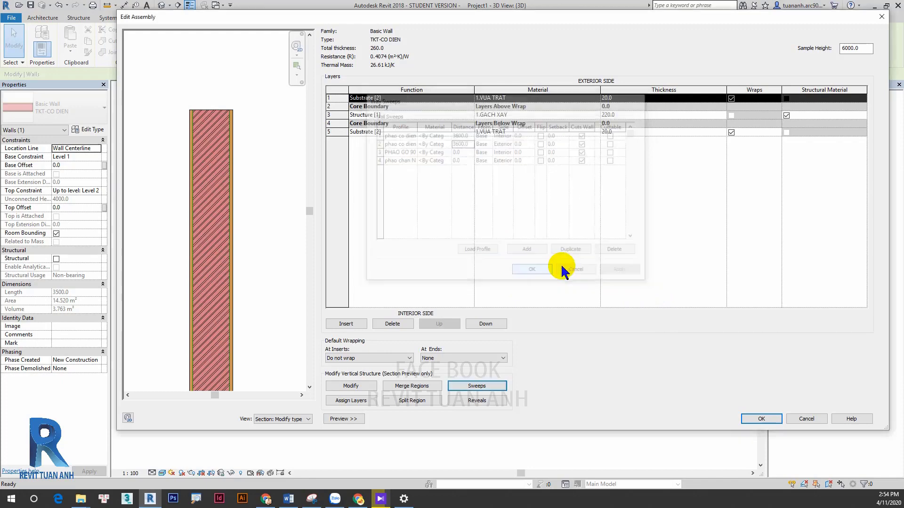
{"action": "scroll", "coordinate": [236, 353], "scroll_direction": "down", "scroll_amount": 2}
{"action": "scroll", "coordinate": [233, 255], "scroll_direction": "up", "scroll_amount": 2}
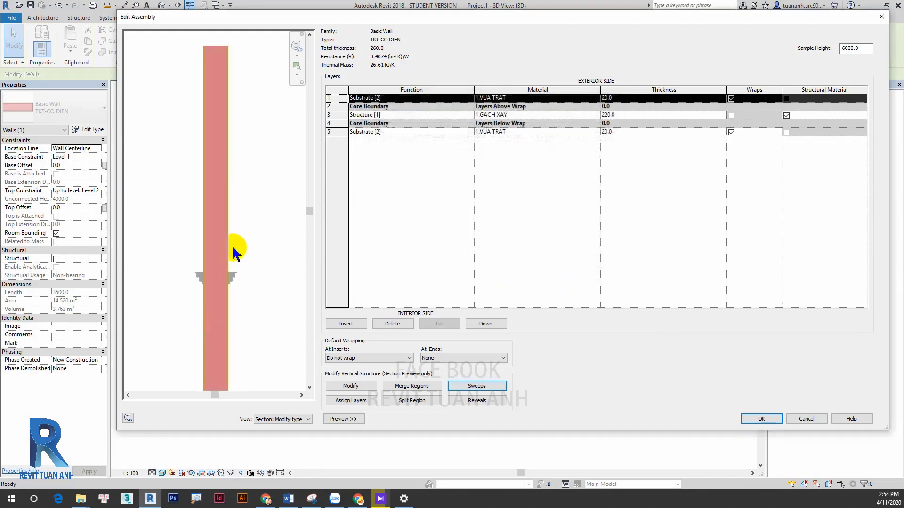
{"action": "scroll", "coordinate": [235, 292], "scroll_direction": "down", "scroll_amount": 2}
{"action": "scroll", "coordinate": [242, 221], "scroll_direction": "up", "scroll_amount": 1}
{"action": "scroll", "coordinate": [243, 219], "scroll_direction": "up", "scroll_amount": 2}
{"action": "scroll", "coordinate": [197, 177], "scroll_direction": "up", "scroll_amount": 2}
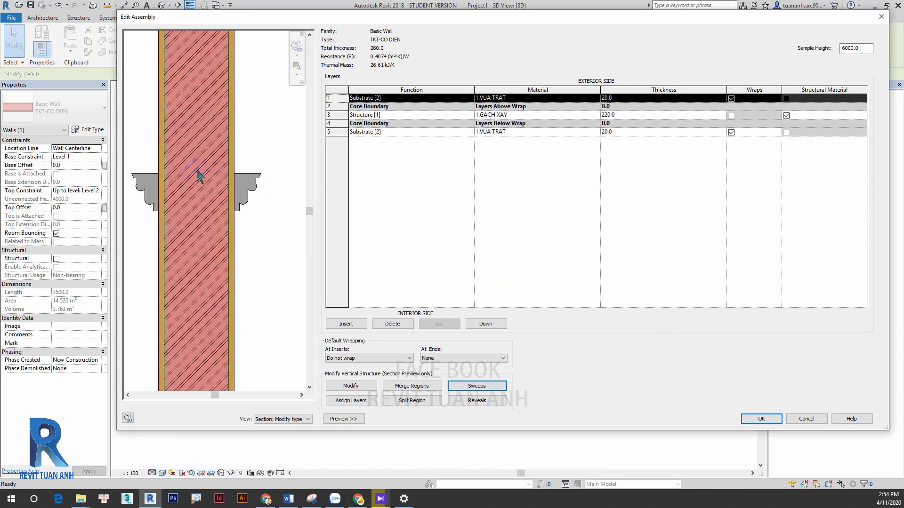
{"action": "scroll", "coordinate": [225, 193], "scroll_direction": "down", "scroll_amount": 3}
{"action": "scroll", "coordinate": [221, 205], "scroll_direction": "down", "scroll_amount": 1}
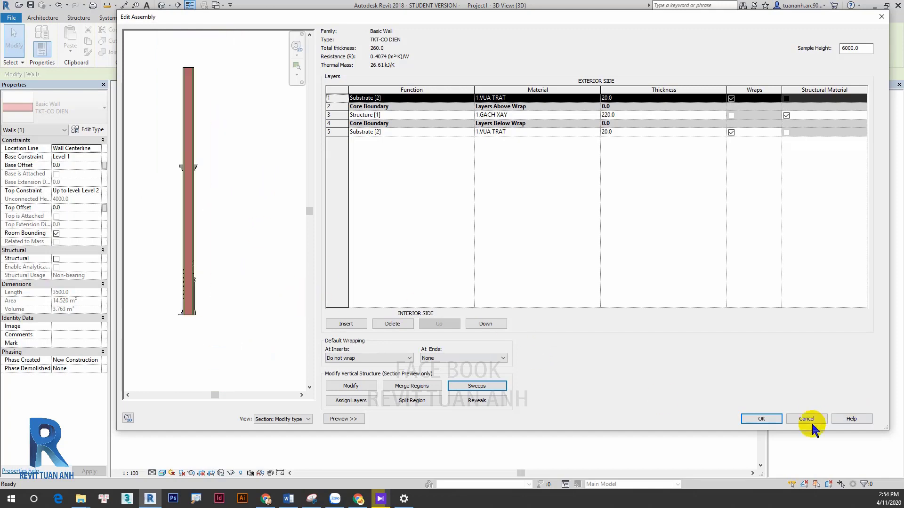
{"action": "left_click", "coordinate": [765, 416]}
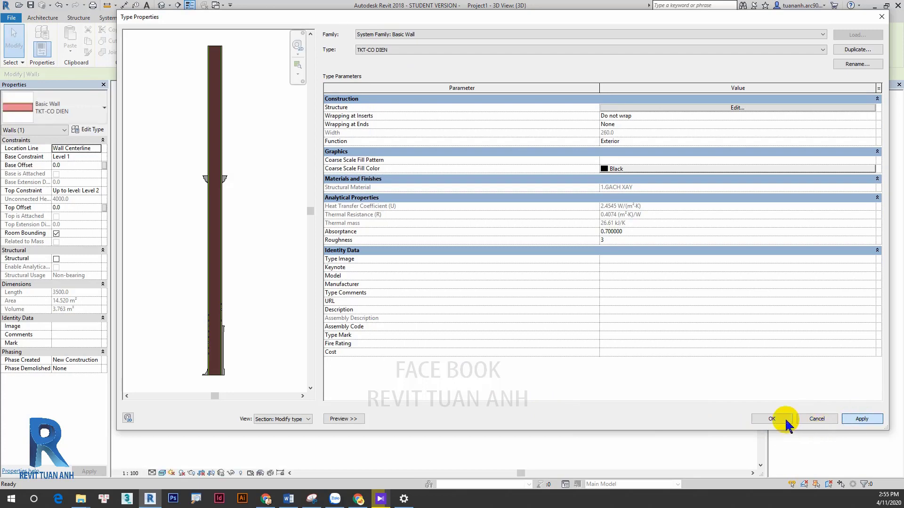
{"action": "left_click", "coordinate": [784, 417]}
Clear the selection and select the left wall segment in the 3D view
{"action": "scroll", "coordinate": [498, 389], "scroll_direction": "down", "scroll_amount": 2}
{"action": "scroll", "coordinate": [398, 384], "scroll_direction": "down", "scroll_amount": 4}
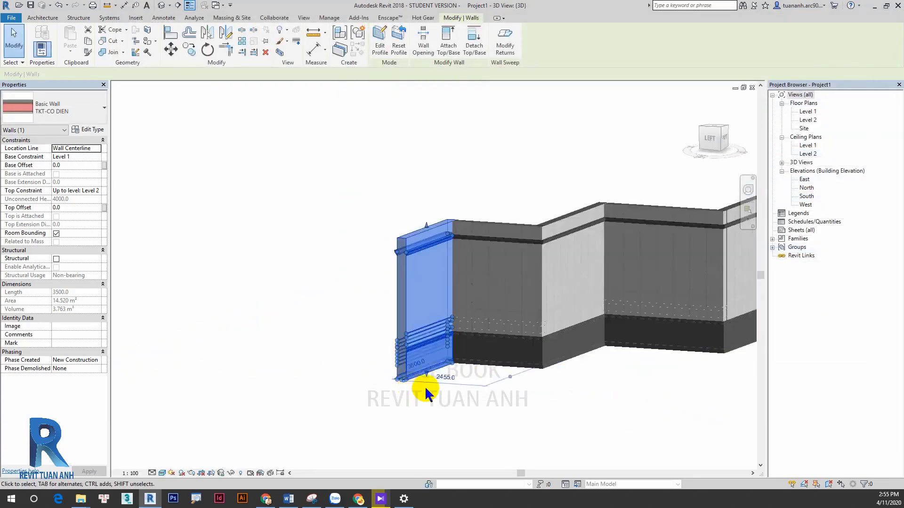
{"action": "left_click", "coordinate": [584, 408]}
{"action": "left_click", "coordinate": [417, 267]}
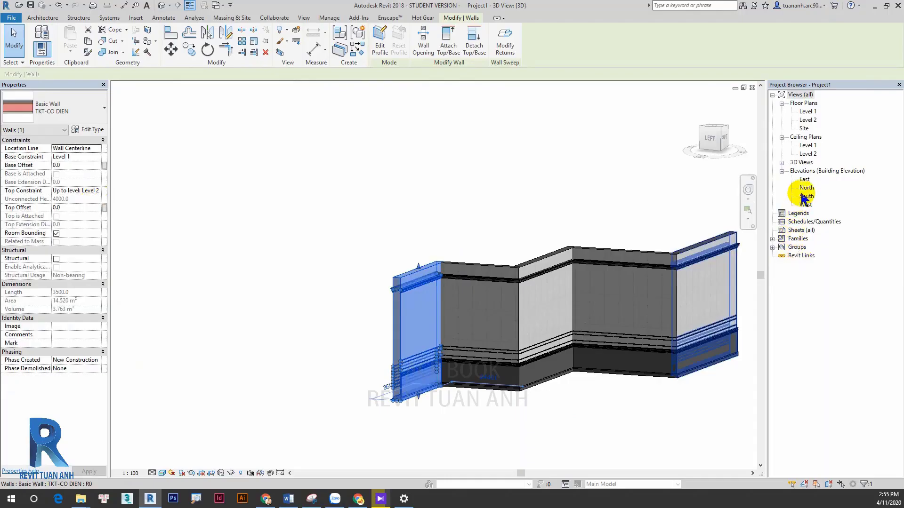
Open the East elevation view and inspect the wall there
{"action": "double_click", "coordinate": [804, 179]}
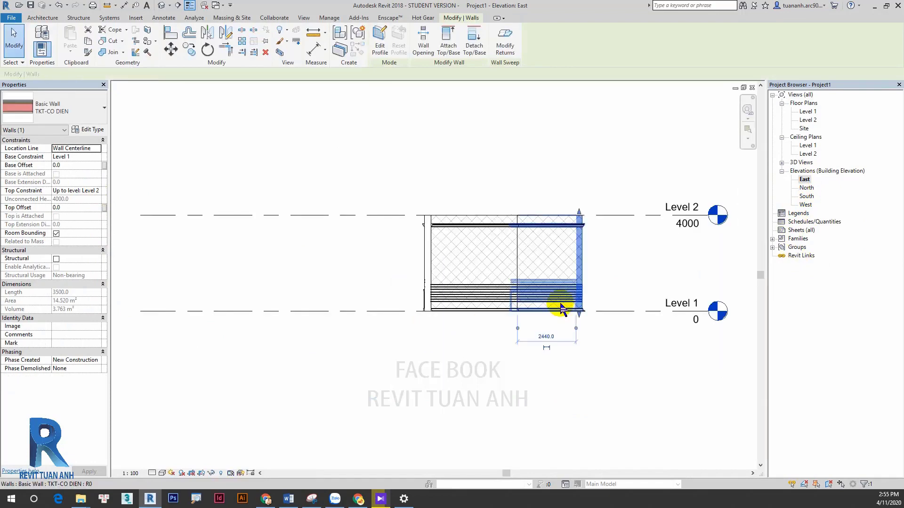
{"action": "scroll", "coordinate": [563, 303], "scroll_direction": "up", "scroll_amount": 2}
{"action": "scroll", "coordinate": [596, 220], "scroll_direction": "up", "scroll_amount": 3}
{"action": "mouse_move", "coordinate": [615, 213]}
{"action": "left_mouse_down"}
{"action": "mouse_move", "coordinate": [217, 207]}
{"action": "mouse_move", "coordinate": [242, 218]}
{"action": "left_mouse_up"}
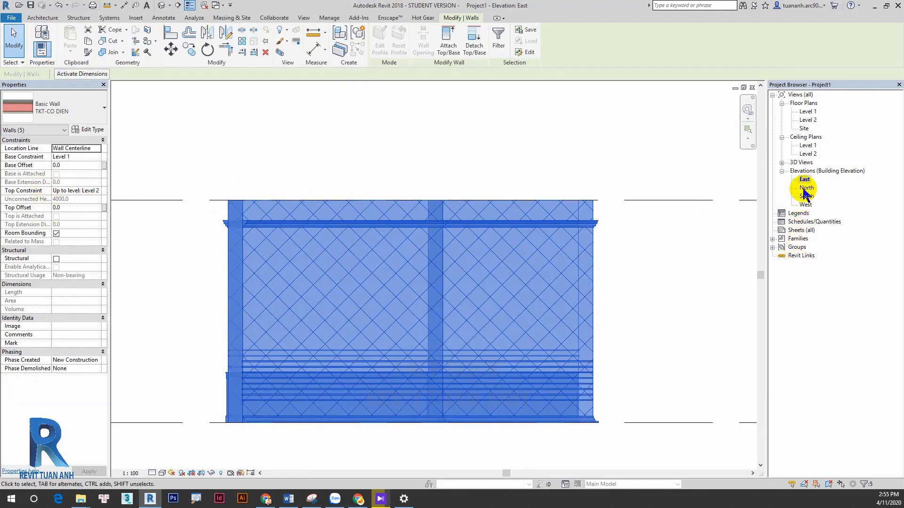
{"action": "scroll", "coordinate": [434, 280], "scroll_direction": "down", "scroll_amount": 3}
{"action": "scroll", "coordinate": [524, 297], "scroll_direction": "down", "scroll_amount": 2}
{"action": "left_click", "coordinate": [524, 296]}
Change Level 2's elevation from 4000 to 3600
{"action": "left_click", "coordinate": [487, 257]}
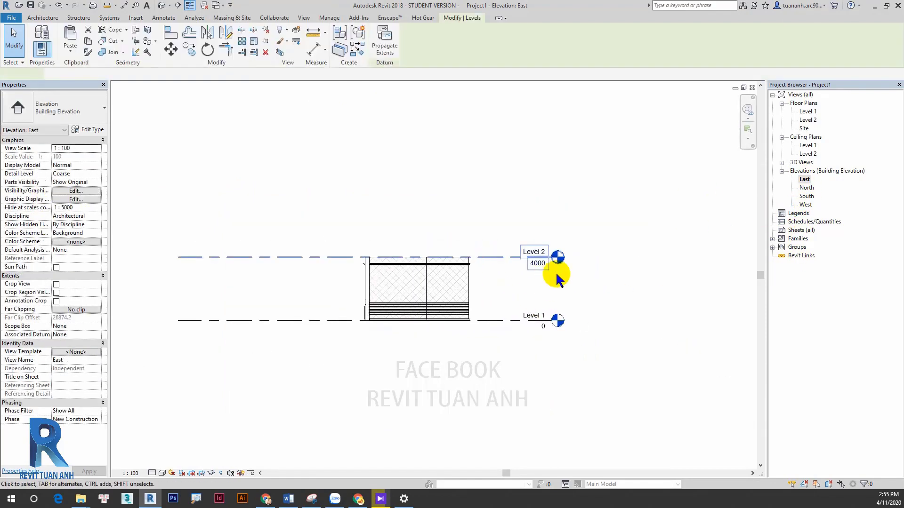
{"action": "scroll", "coordinate": [557, 280], "scroll_direction": "up", "scroll_amount": 2}
{"action": "left_click", "coordinate": [530, 259]}
{"action": "type", "text": "3600"}
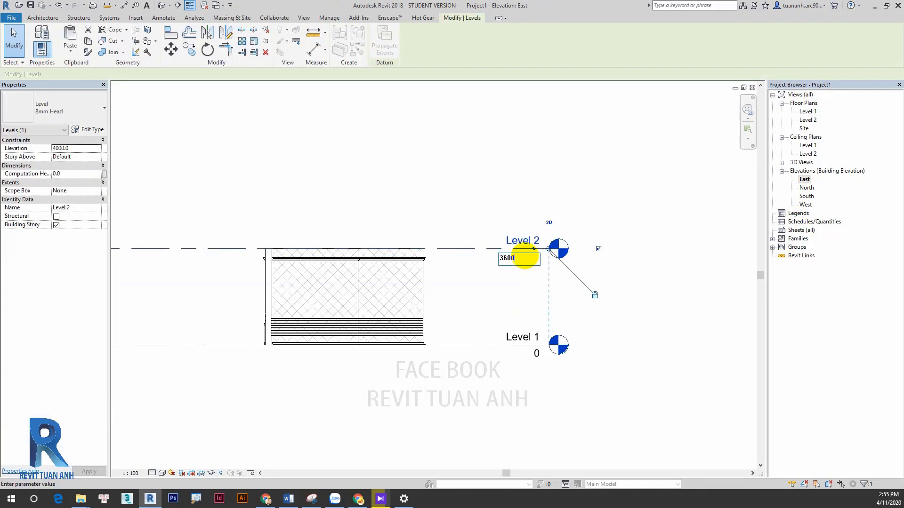
{"action": "key", "text": "Return"}
{"action": "scroll", "coordinate": [447, 256], "scroll_direction": "up", "scroll_amount": 3}
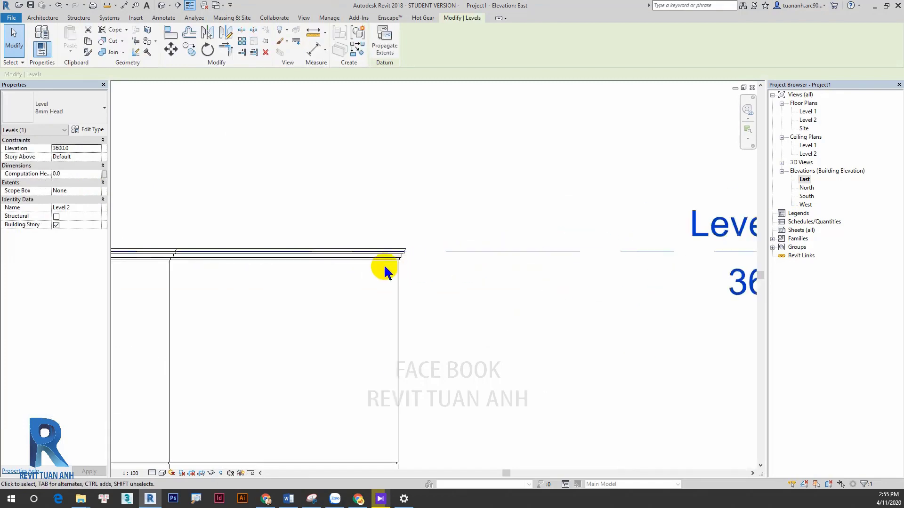
{"action": "scroll", "coordinate": [432, 241], "scroll_direction": "up", "scroll_amount": 2}
{"action": "left_click", "coordinate": [494, 266]}
{"action": "scroll", "coordinate": [503, 318], "scroll_direction": "down", "scroll_amount": 3}
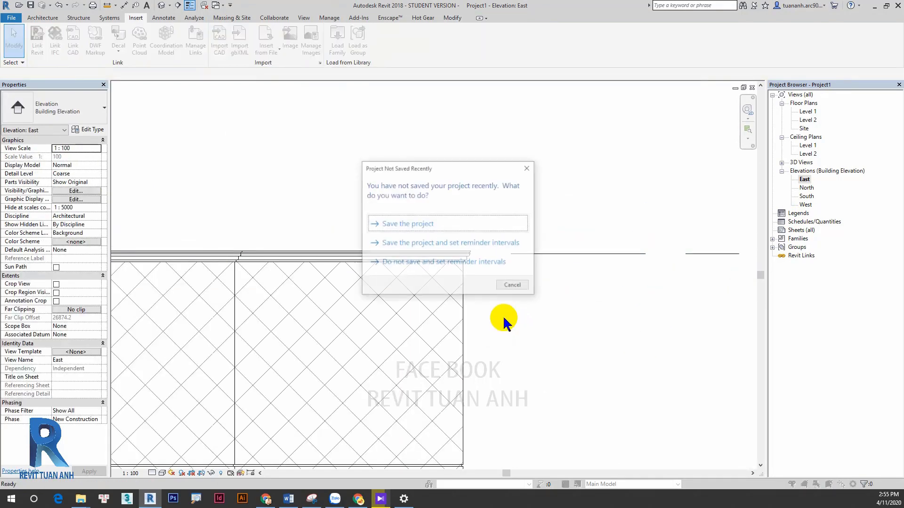
Dismiss the save reminder and return to the 3D view, orbiting behind the model
{"action": "left_click", "coordinate": [528, 168]}
{"action": "key", "text": "3"}
{"action": "key", "text": "d"}
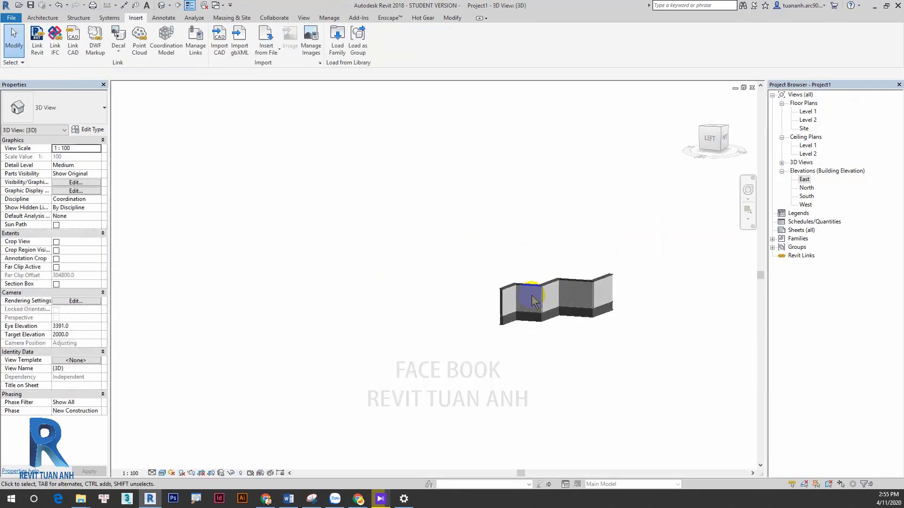
{"action": "scroll", "coordinate": [548, 314], "scroll_direction": "up", "scroll_amount": 5}
{"action": "mouse_move", "coordinate": [514, 339]}
{"action": "middle_mouse_down", "text": "shift"}
{"action": "mouse_move", "coordinate": [514, 393]}
{"action": "mouse_move", "coordinate": [843, 383]}
{"action": "mouse_move", "coordinate": [723, 370]}
{"action": "mouse_move", "coordinate": [419, 388]}
{"action": "mouse_move", "coordinate": [288, 369]}
{"action": "middle_mouse_up", "text": "shift"}
{"action": "scroll", "coordinate": [428, 311], "scroll_direction": "up", "scroll_amount": 2}
{"action": "scroll", "coordinate": [575, 289], "scroll_direction": "up", "scroll_amount": 3}
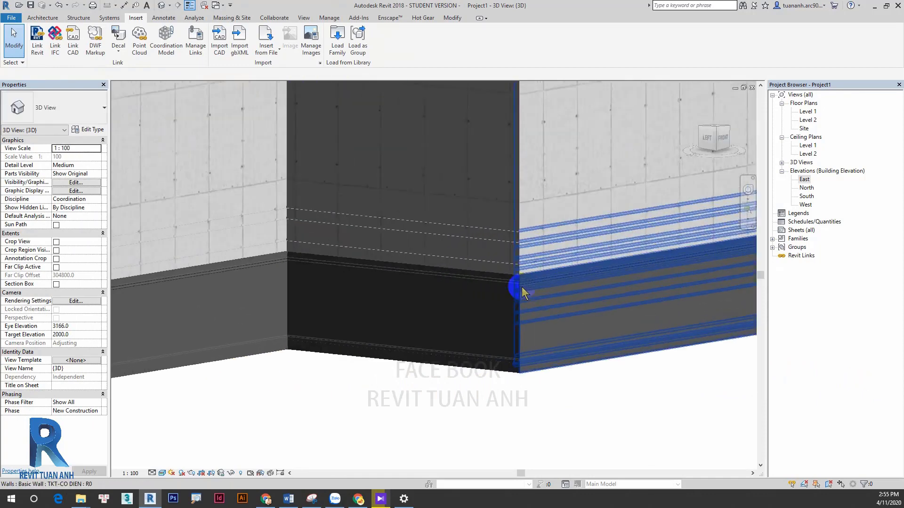
{"action": "scroll", "coordinate": [586, 343], "scroll_direction": "up", "scroll_amount": 2}
Orbit to a low view of the wall's inside corner and select the wall
{"action": "mouse_move", "coordinate": [600, 372]}
{"action": "middle_mouse_down", "text": "shift"}
{"action": "mouse_move", "coordinate": [601, 246]}
{"action": "mouse_move", "coordinate": [452, 307]}
{"action": "mouse_move", "coordinate": [395, 287]}
{"action": "middle_mouse_up", "text": "shift"}
{"action": "scroll", "coordinate": [395, 287], "scroll_direction": "up", "scroll_amount": 2}
{"action": "scroll", "coordinate": [312, 226], "scroll_direction": "up", "scroll_amount": 2}
{"action": "scroll", "coordinate": [338, 221], "scroll_direction": "up", "scroll_amount": 2}
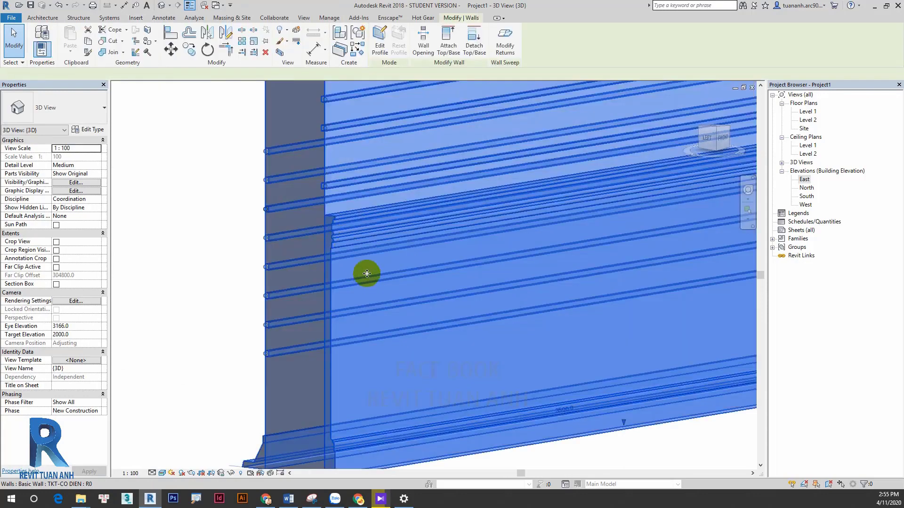
{"action": "middle_click_drag", "start_coordinate": [338, 216], "coordinate": [418, 370], "text": "shift"}
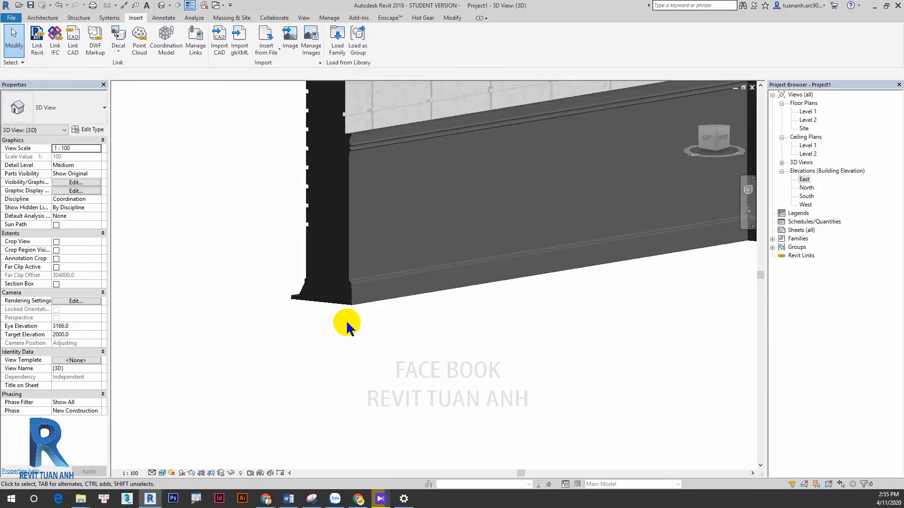
{"action": "scroll", "coordinate": [353, 299], "scroll_direction": "up", "scroll_amount": 2}
{"action": "left_click", "coordinate": [354, 302]}
{"action": "middle_click_drag", "start_coordinate": [354, 303], "coordinate": [339, 359]}
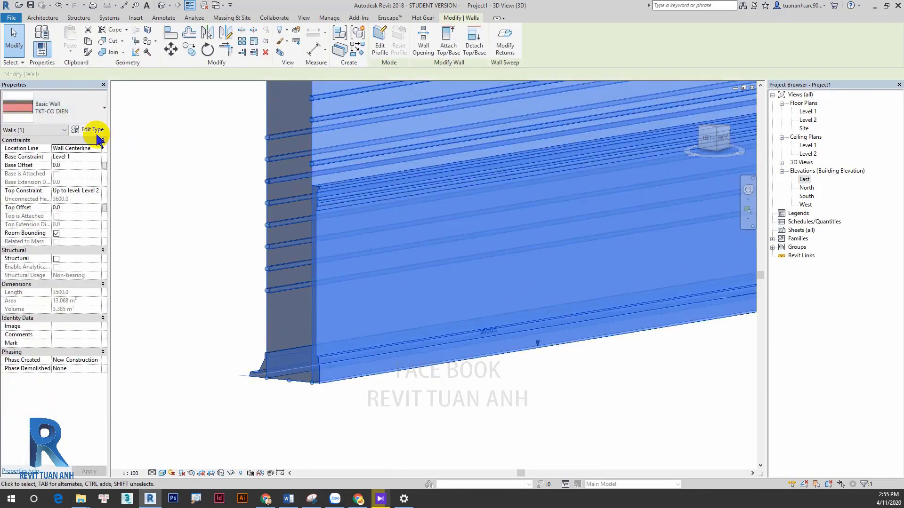
From the TKT-CO DIEN wall type's Edit Assembly, open Wall Sweeps and the third sweep's material
{"action": "left_click", "coordinate": [94, 130]}
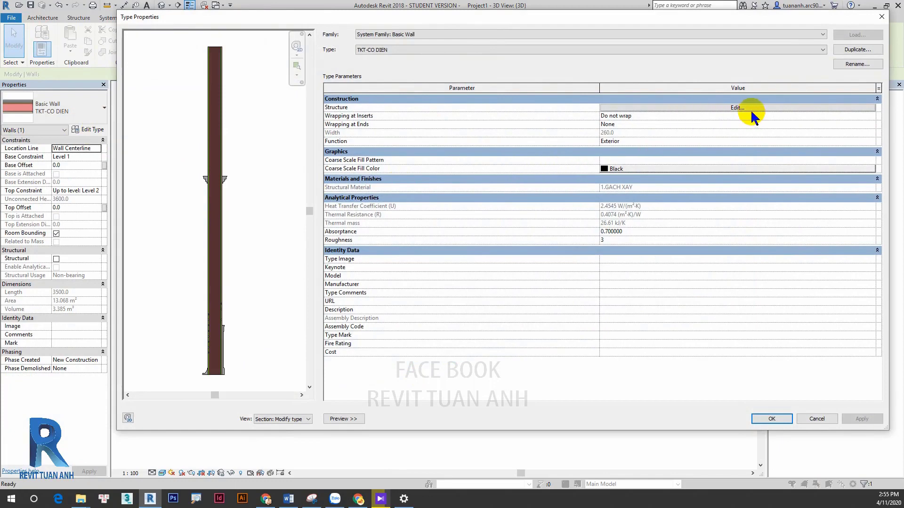
{"action": "left_click", "coordinate": [752, 108]}
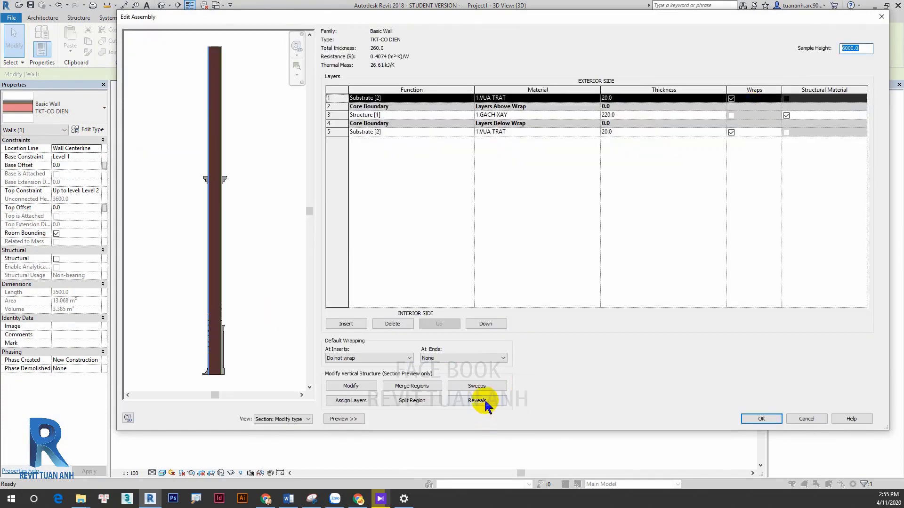
{"action": "scroll", "coordinate": [232, 379], "scroll_direction": "up", "scroll_amount": 2}
{"action": "scroll", "coordinate": [232, 347], "scroll_direction": "up", "scroll_amount": 2}
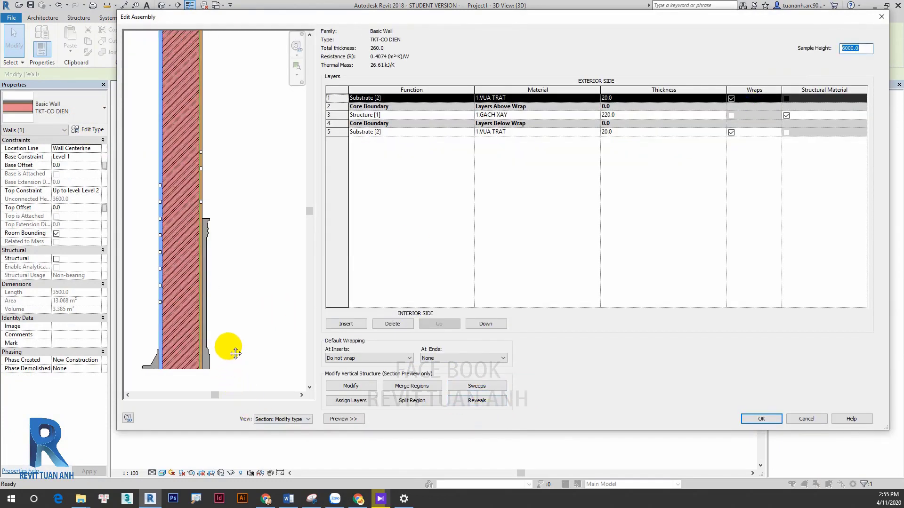
{"action": "scroll", "coordinate": [241, 308], "scroll_direction": "up", "scroll_amount": 2}
{"action": "scroll", "coordinate": [241, 309], "scroll_direction": "up", "scroll_amount": 2}
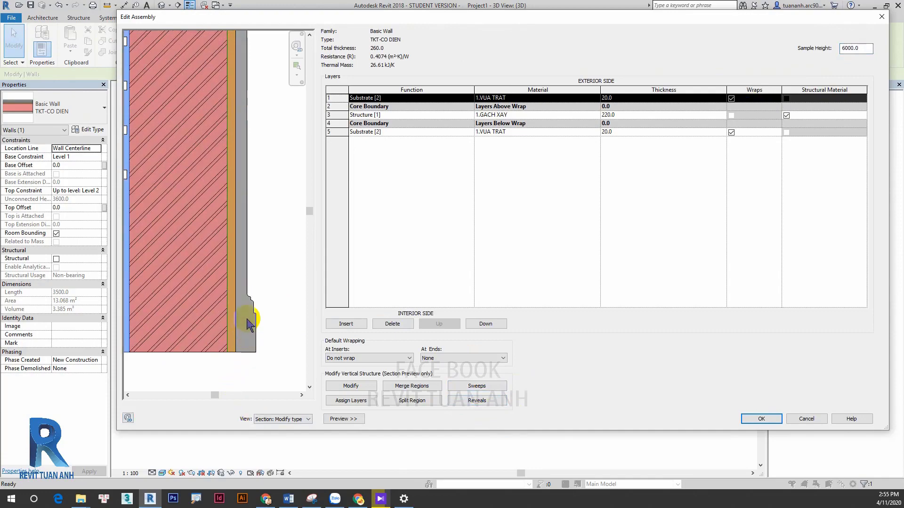
{"action": "left_click", "coordinate": [491, 388]}
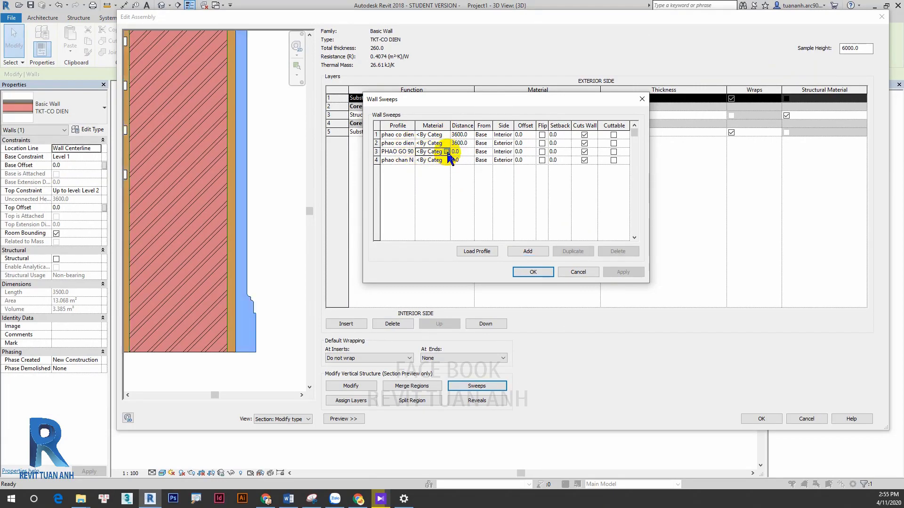
{"action": "left_click", "coordinate": [447, 151]}
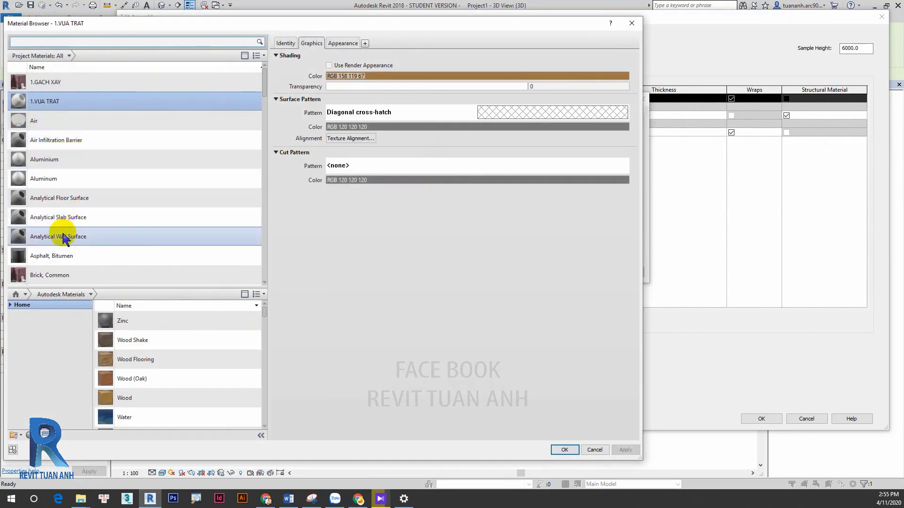
Duplicate Wood - Stained as new material 1.GO and assign it to the third sweep
{"action": "left_click", "coordinate": [73, 217]}
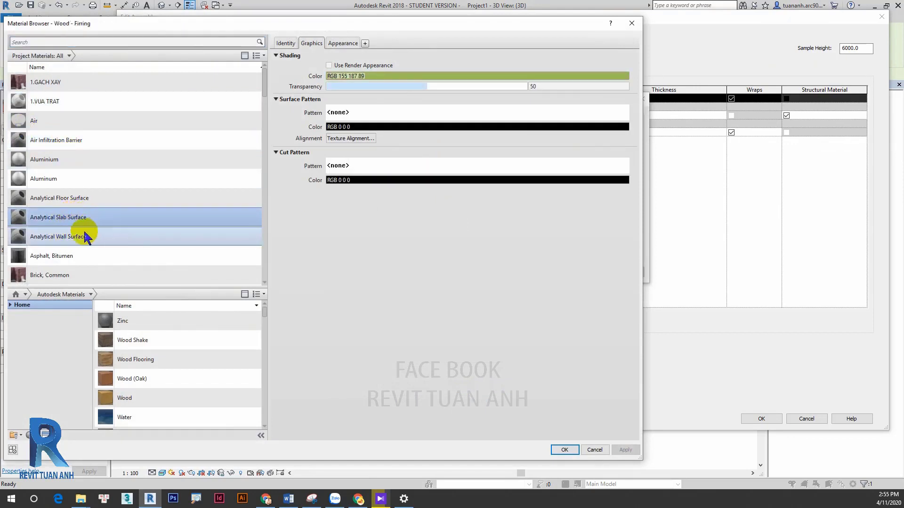
{"action": "key", "text": "End"}
{"action": "scroll", "coordinate": [84, 243], "scroll_direction": "down", "scroll_amount": 1}
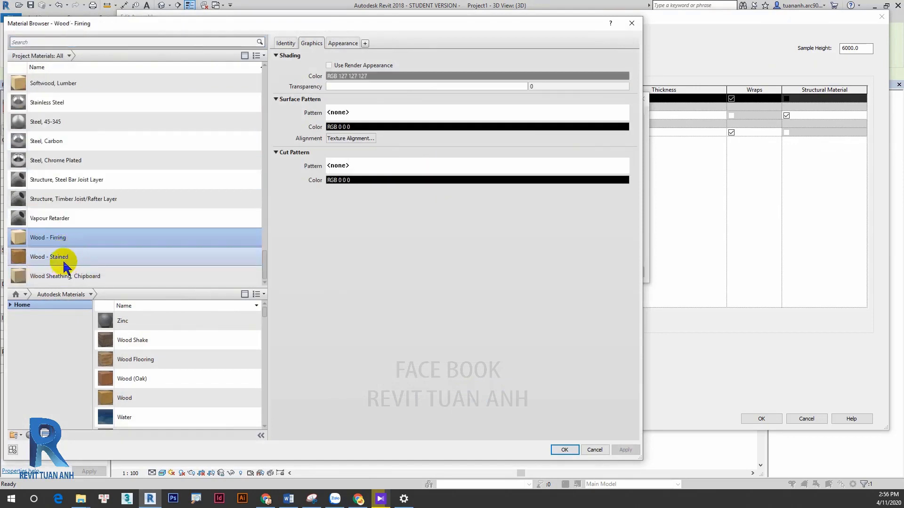
{"action": "left_click", "coordinate": [64, 258]}
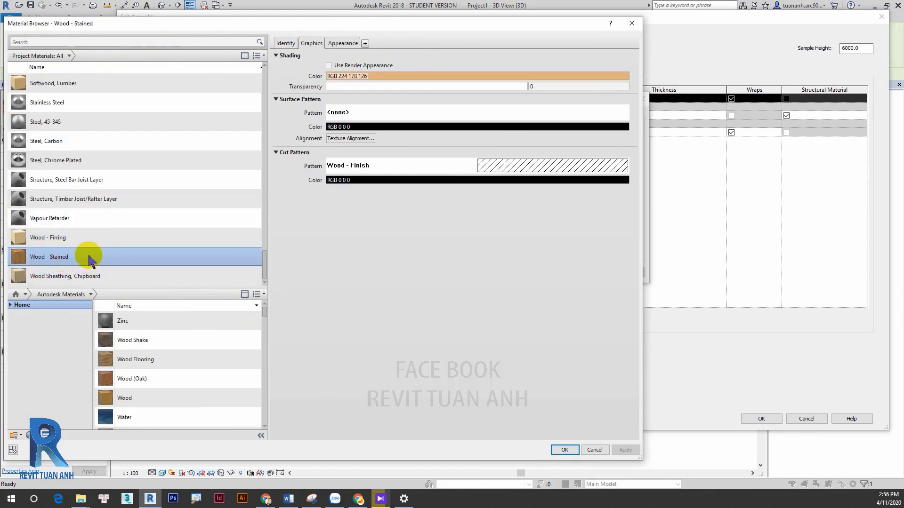
{"action": "right_click", "coordinate": [65, 260]}
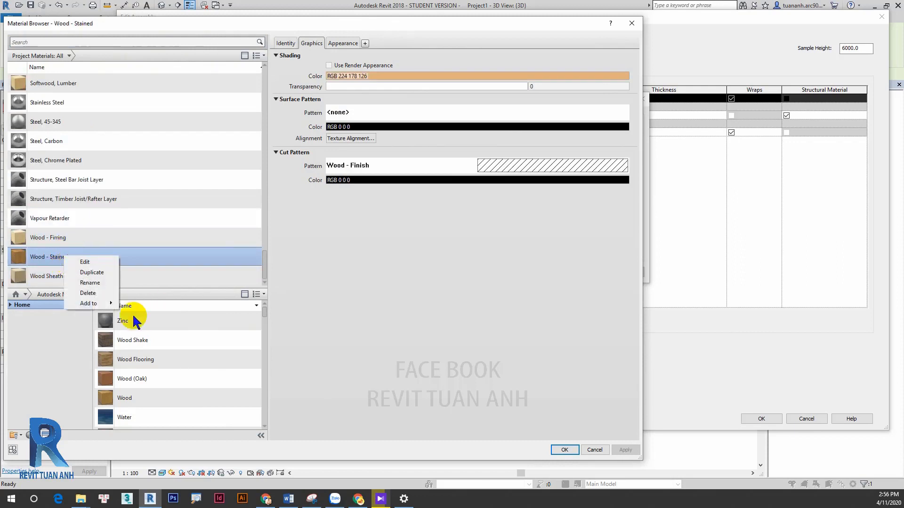
{"action": "left_click", "coordinate": [102, 273]}
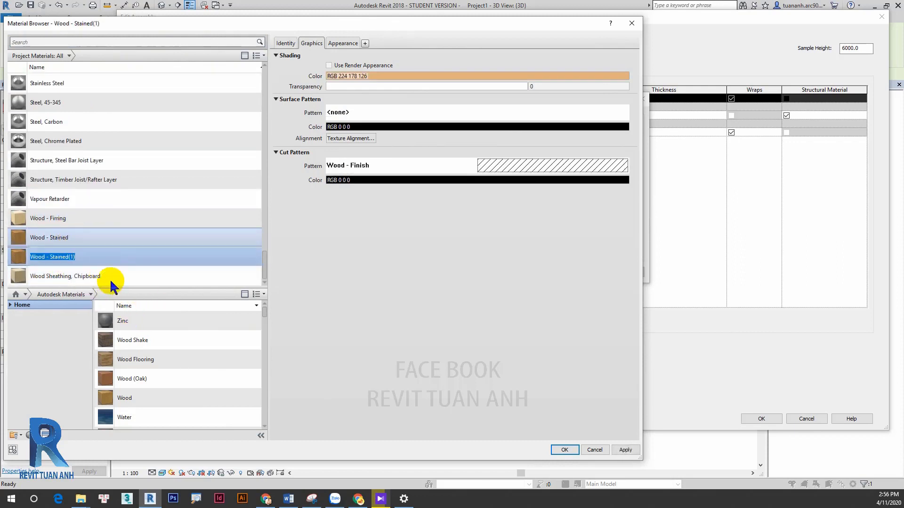
{"action": "type", "text": "1.GO"}
{"action": "key", "text": "Return"}
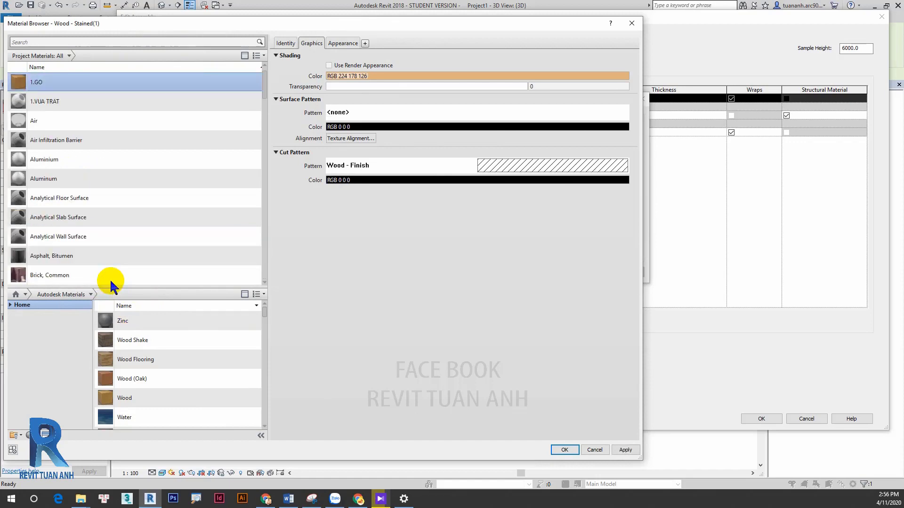
{"action": "left_click", "coordinate": [627, 451]}
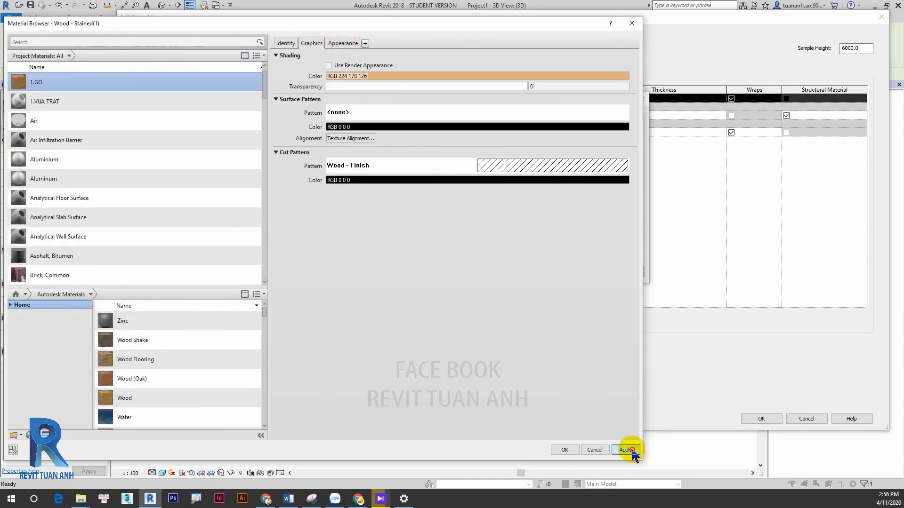
{"action": "left_click", "coordinate": [567, 450]}
{"action": "left_click", "coordinate": [617, 273]}
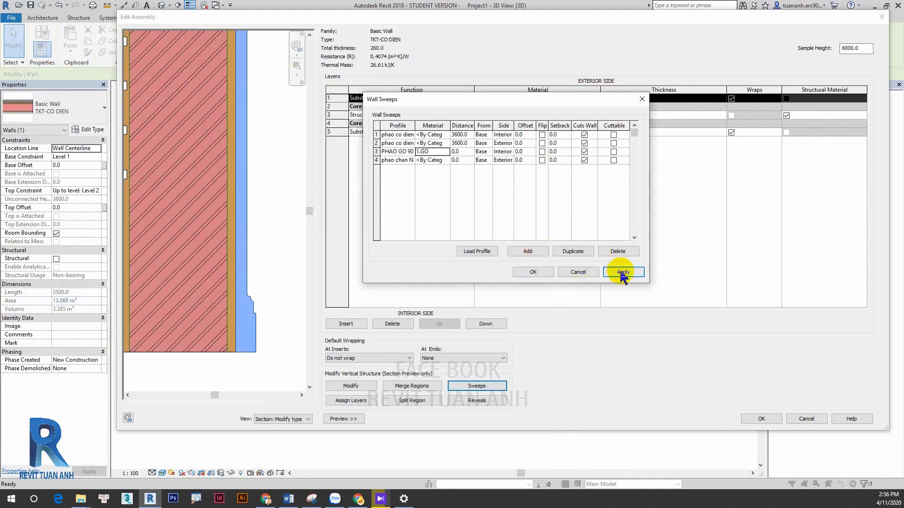
Set sweeps 4, 1 and 2 to the 1.GO material and confirm the sweep list
{"action": "left_click", "coordinate": [624, 273]}
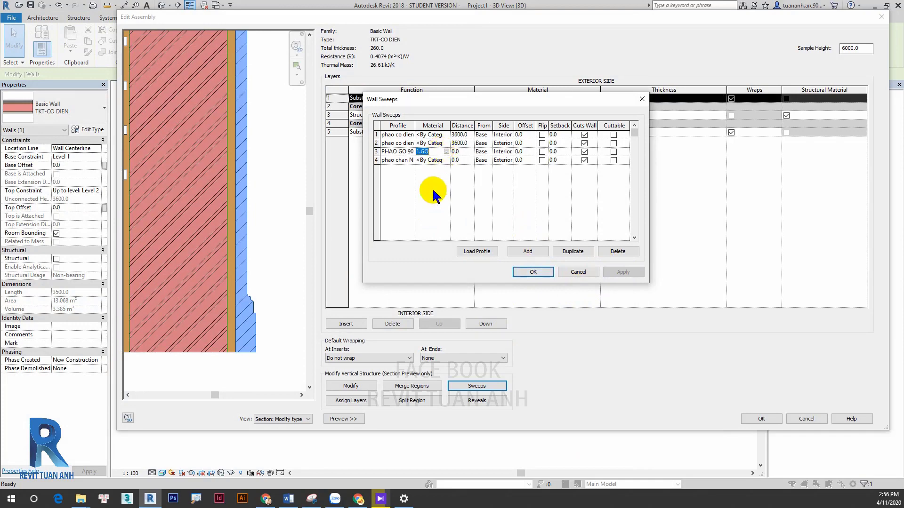
{"action": "left_click", "coordinate": [446, 152]}
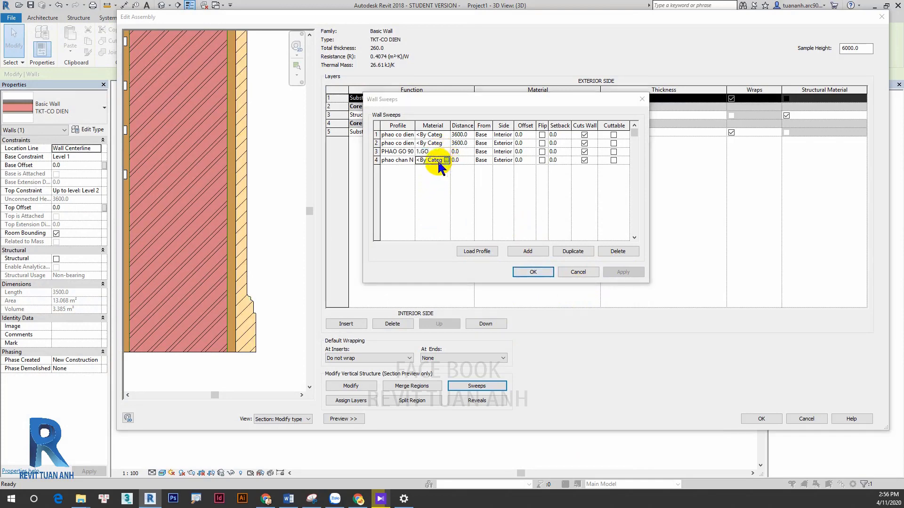
{"action": "left_click", "coordinate": [632, 23]}
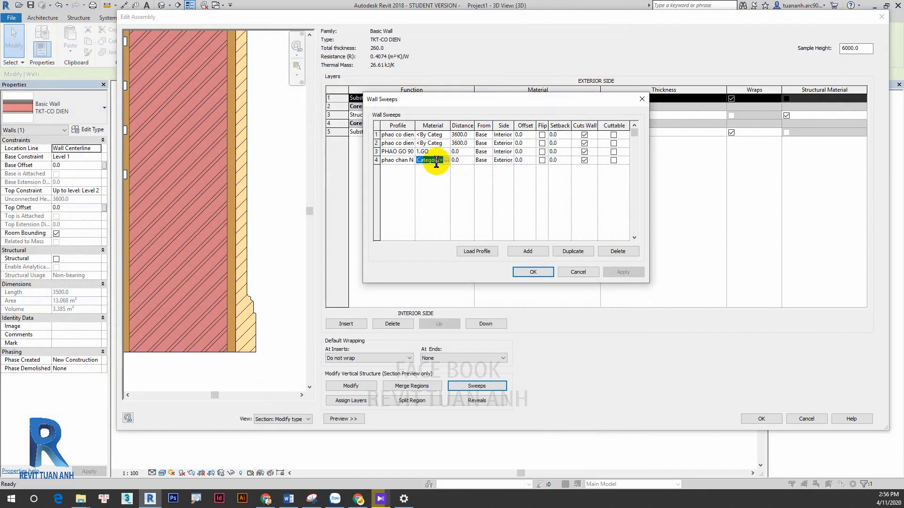
{"action": "left_click", "coordinate": [438, 135]}
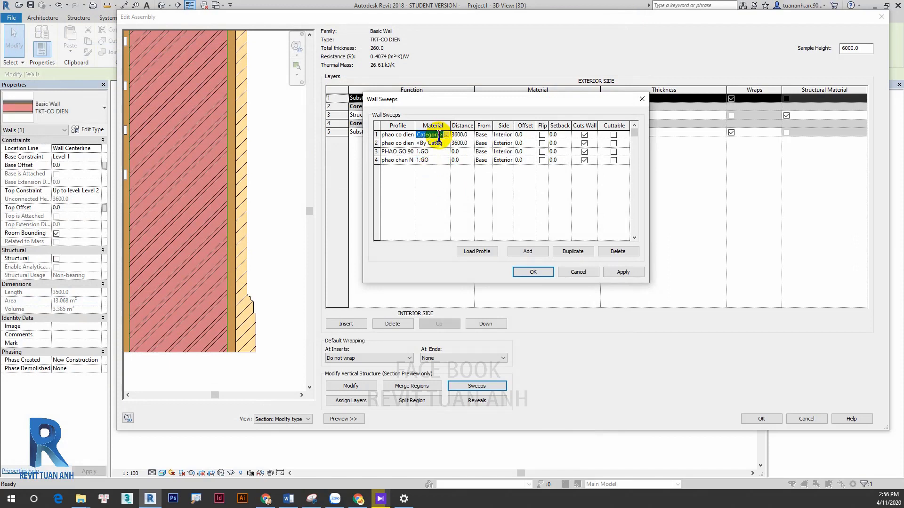
{"action": "left_click", "coordinate": [434, 144]}
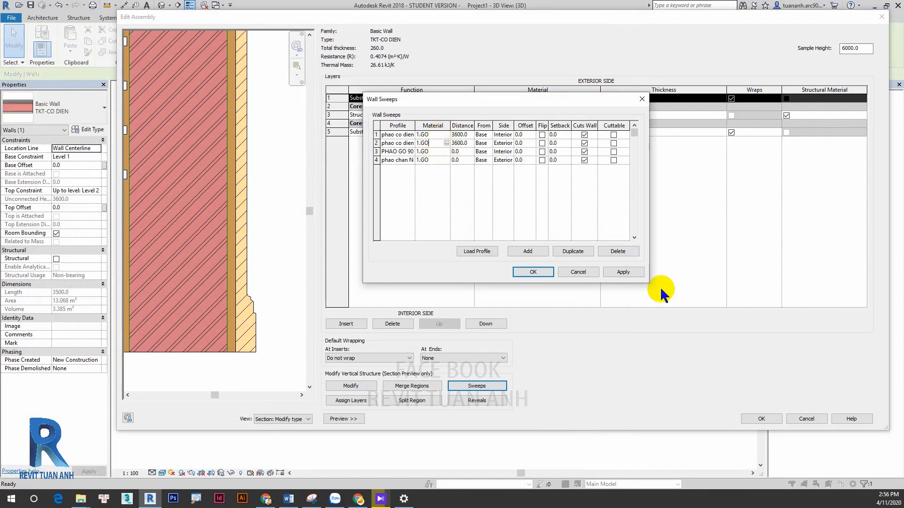
{"action": "left_click", "coordinate": [533, 273]}
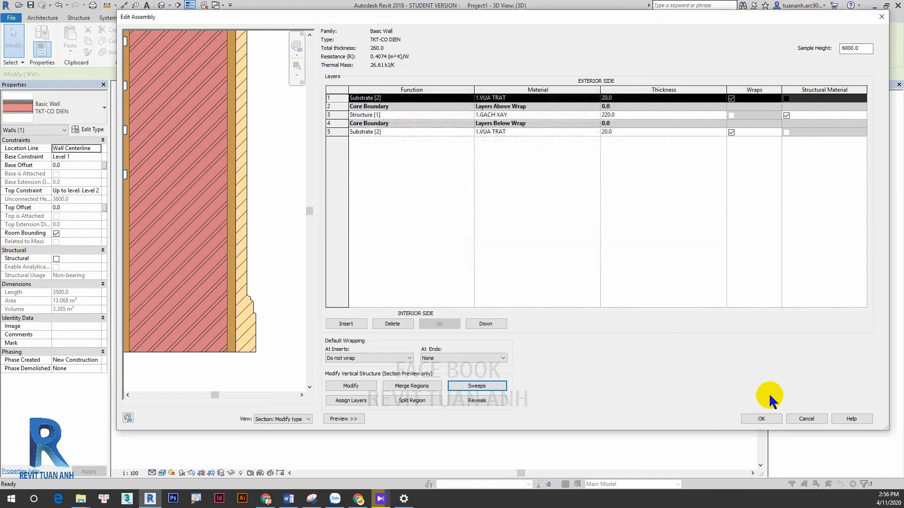
Confirm the Edit Assembly and Type Properties dialogs, then deselect the wall
{"action": "left_click", "coordinate": [771, 418]}
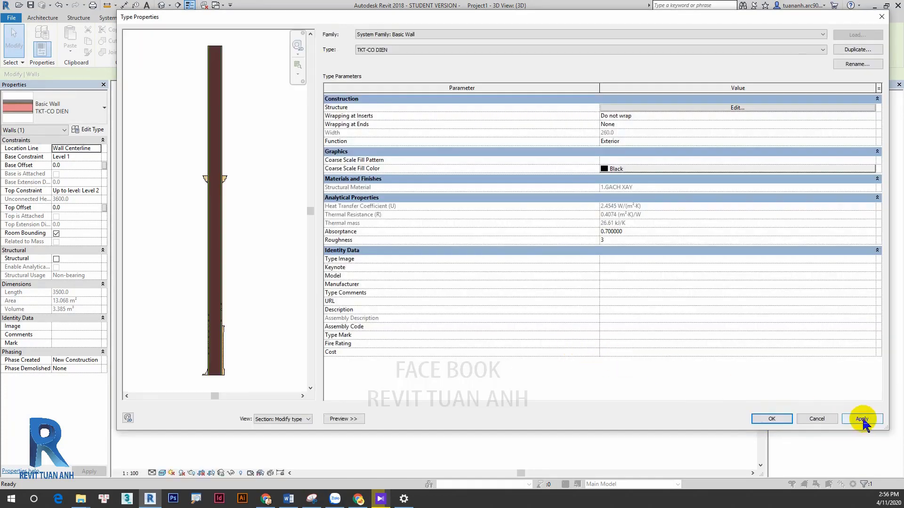
{"action": "left_click", "coordinate": [774, 418]}
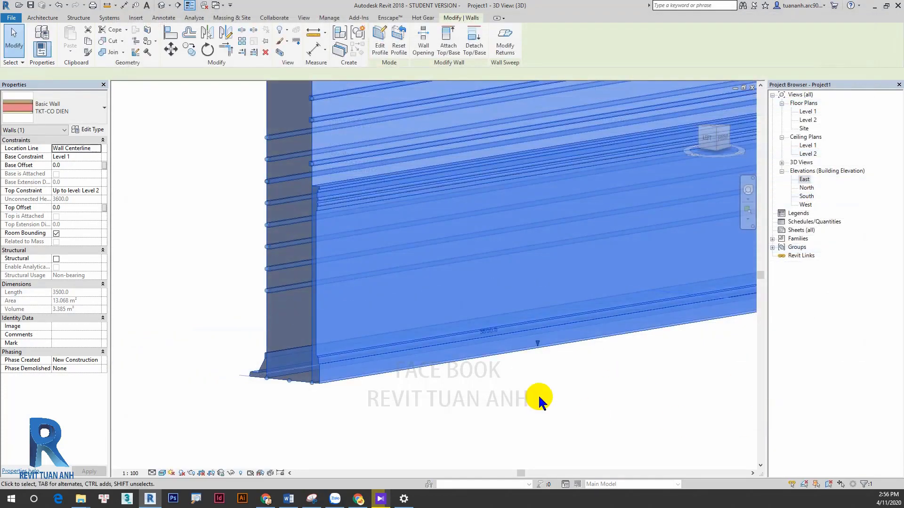
{"action": "left_click", "coordinate": [538, 394]}
{"action": "scroll", "coordinate": [471, 397], "scroll_direction": "down", "scroll_amount": 3}
{"action": "scroll", "coordinate": [518, 398], "scroll_direction": "down", "scroll_amount": 2}
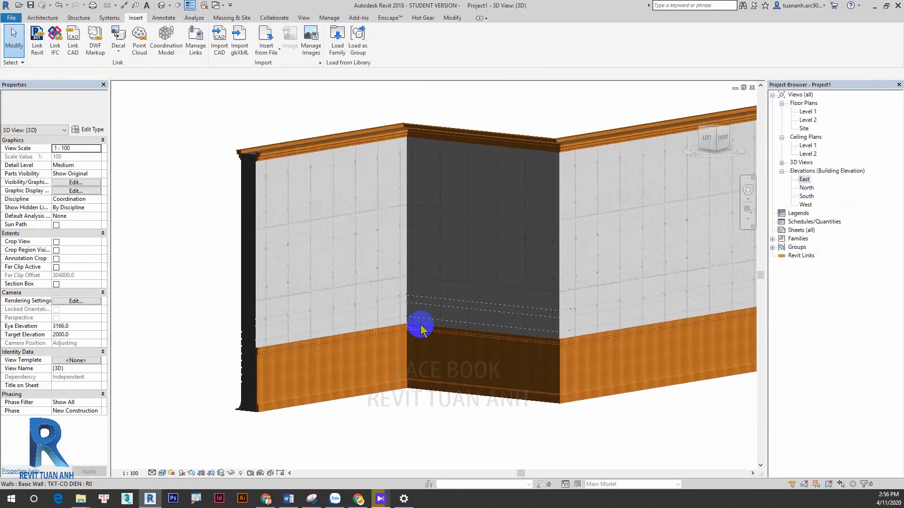
Orbit and zoom the 3D view to inspect the wood-toned 1.GO sweeps
{"action": "mouse_move", "coordinate": [420, 329]}
{"action": "middle_mouse_down", "text": "shift"}
{"action": "mouse_move", "coordinate": [483, 368]}
{"action": "mouse_move", "coordinate": [272, 353]}
{"action": "mouse_move", "coordinate": [592, 284]}
{"action": "mouse_move", "coordinate": [485, 329]}
{"action": "mouse_move", "coordinate": [721, 353]}
{"action": "mouse_move", "coordinate": [606, 331]}
{"action": "mouse_move", "coordinate": [545, 373]}
{"action": "mouse_move", "coordinate": [546, 283]}
{"action": "mouse_move", "coordinate": [497, 356]}
{"action": "mouse_move", "coordinate": [363, 349]}
{"action": "mouse_move", "coordinate": [393, 349]}
{"action": "mouse_move", "coordinate": [468, 307]}
{"action": "middle_mouse_up", "text": "shift"}
{"action": "scroll", "coordinate": [484, 323], "scroll_direction": "up", "scroll_amount": 3}
{"action": "scroll", "coordinate": [559, 319], "scroll_direction": "up", "scroll_amount": 3}
{"action": "scroll", "coordinate": [632, 322], "scroll_direction": "up", "scroll_amount": 2}
{"action": "scroll", "coordinate": [630, 323], "scroll_direction": "down", "scroll_amount": 4}
{"action": "scroll", "coordinate": [617, 268], "scroll_direction": "up", "scroll_amount": 3}
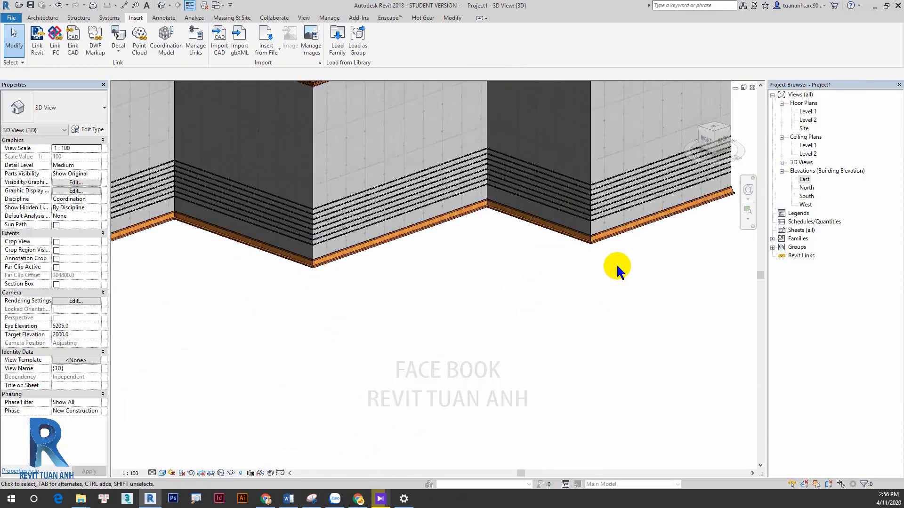
{"action": "scroll", "coordinate": [400, 240], "scroll_direction": "down", "scroll_amount": 4}
{"action": "scroll", "coordinate": [384, 236], "scroll_direction": "up", "scroll_amount": 1}
{"action": "left_click", "coordinate": [43, 18]}
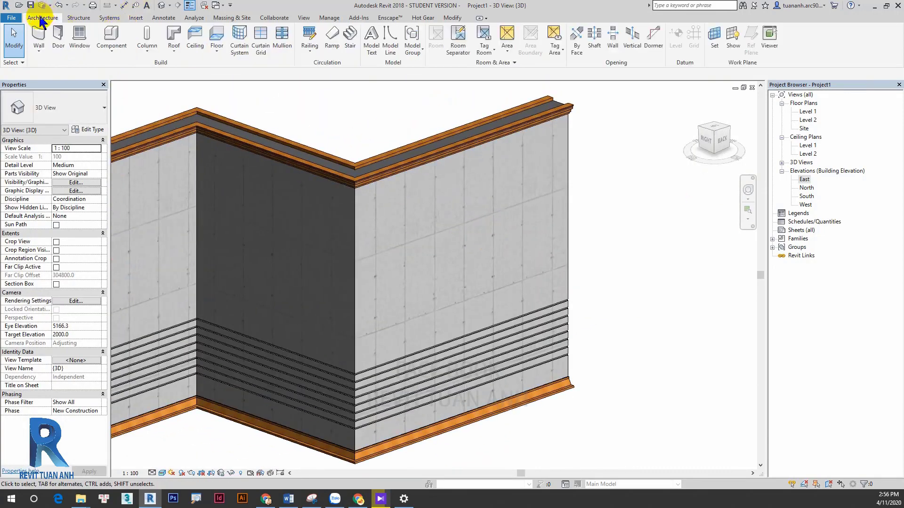
Place a window on the TKT-CO DIEN wall in the 3D view
{"action": "left_click", "coordinate": [75, 37]}
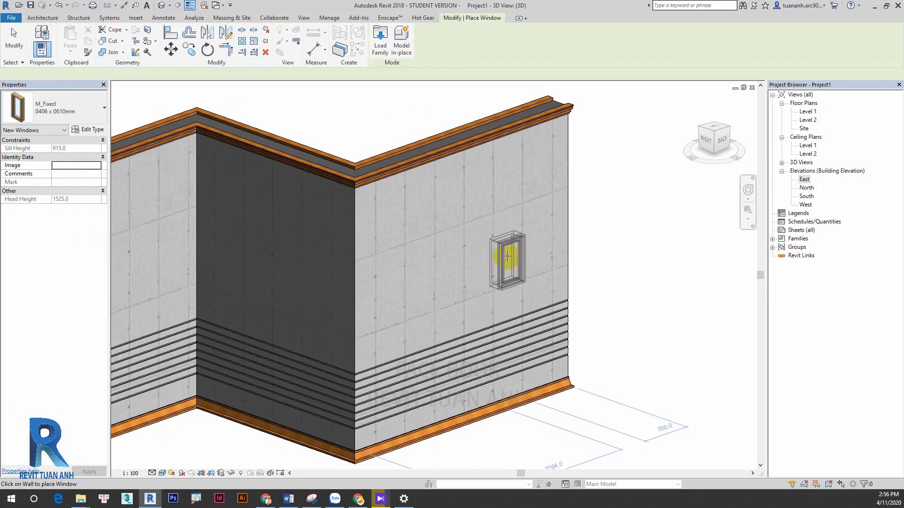
{"action": "left_click", "coordinate": [526, 248]}
{"action": "scroll", "coordinate": [526, 249], "scroll_direction": "up", "scroll_amount": 3}
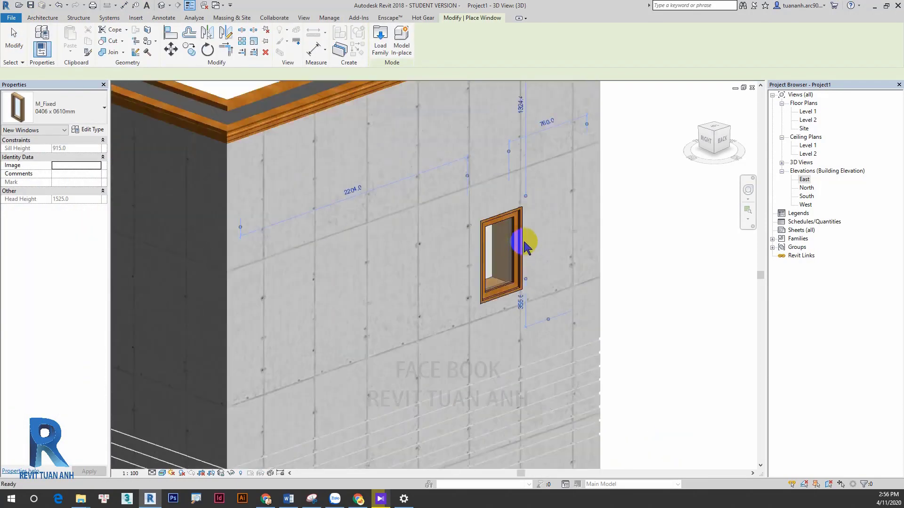
{"action": "scroll", "coordinate": [523, 239], "scroll_direction": "up", "scroll_amount": 2}
{"action": "key", "text": "Escape"}
{"action": "middle_click_drag", "start_coordinate": [505, 281], "coordinate": [543, 276]}
{"action": "scroll", "coordinate": [242, 247], "scroll_direction": "down", "scroll_amount": 3}
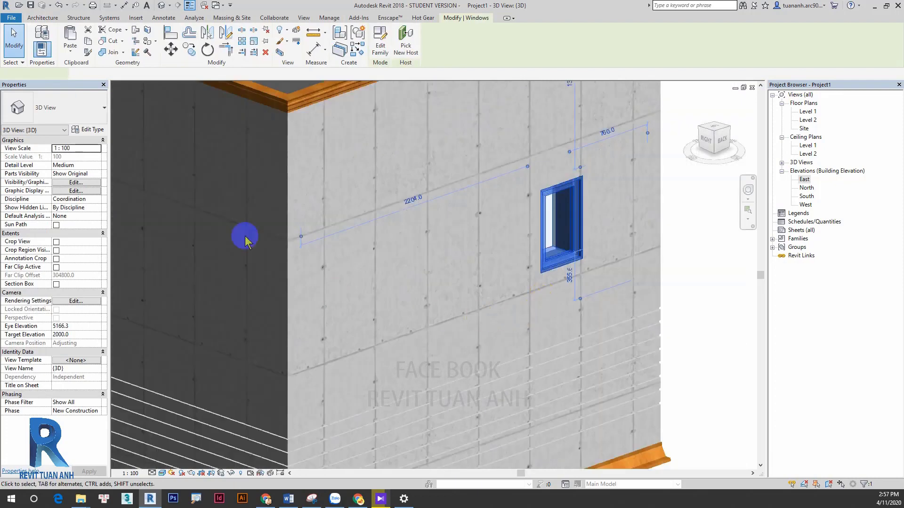
Change the window to M_Fixed 0915 x 1830mm and lower it to a 1370 sill height
{"action": "left_click", "coordinate": [101, 115]}
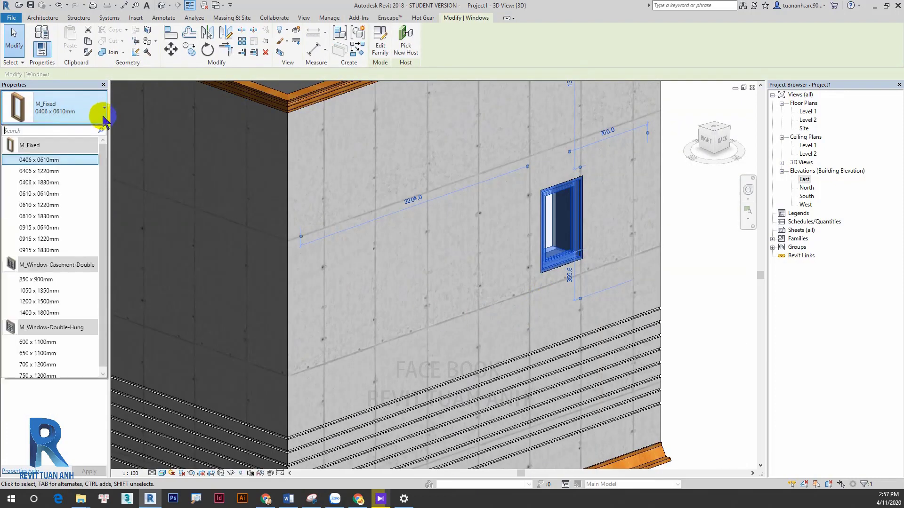
{"action": "left_click", "coordinate": [40, 251]}
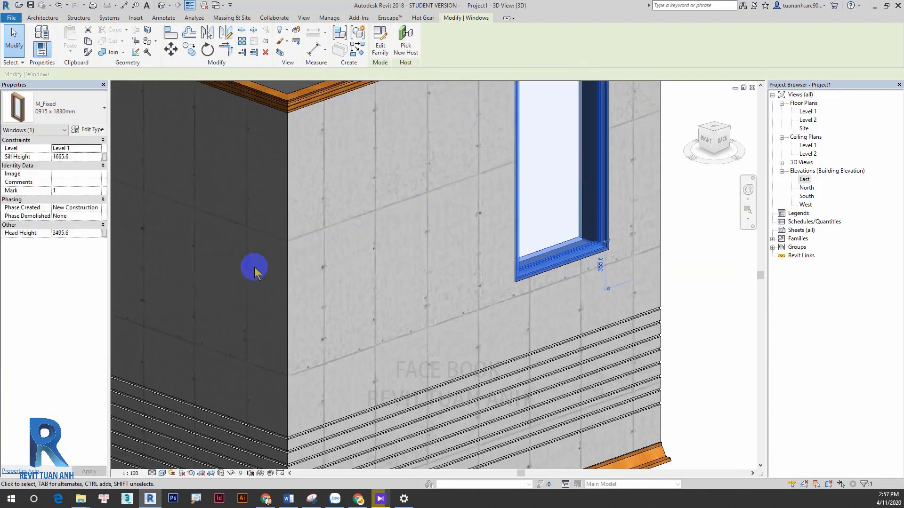
{"action": "scroll", "coordinate": [504, 312], "scroll_direction": "down", "scroll_amount": 2}
{"action": "scroll", "coordinate": [504, 311], "scroll_direction": "up", "scroll_amount": 1}
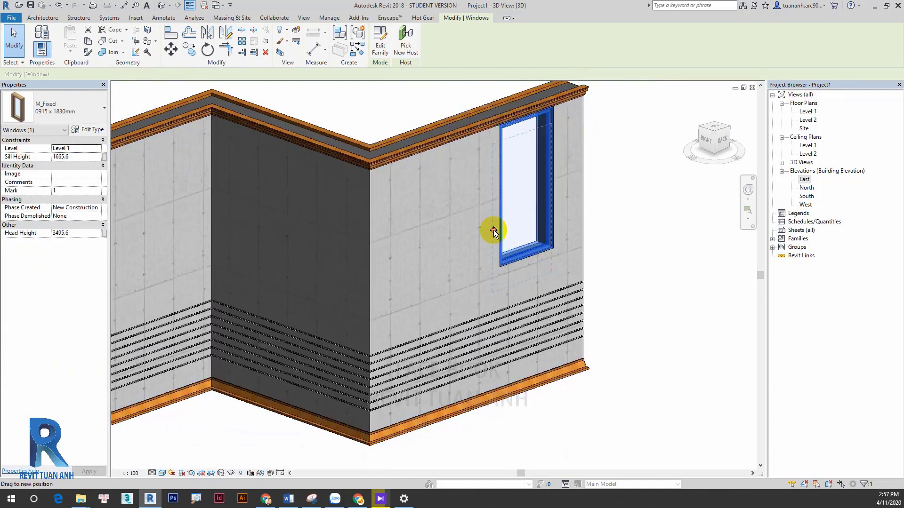
{"action": "left_click_drag", "start_coordinate": [511, 216], "coordinate": [493, 235]}
{"action": "left_click", "coordinate": [657, 258]}
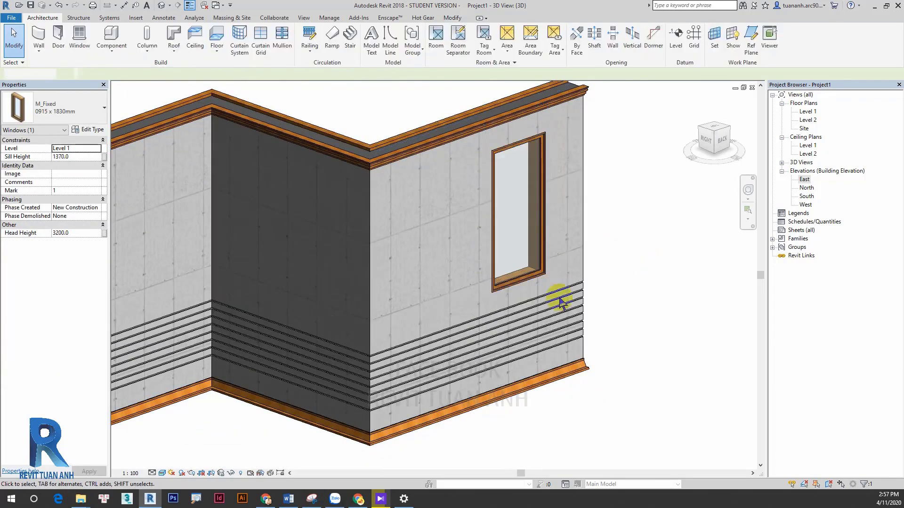
{"action": "middle_click_drag", "start_coordinate": [452, 299], "coordinate": [375, 311]}
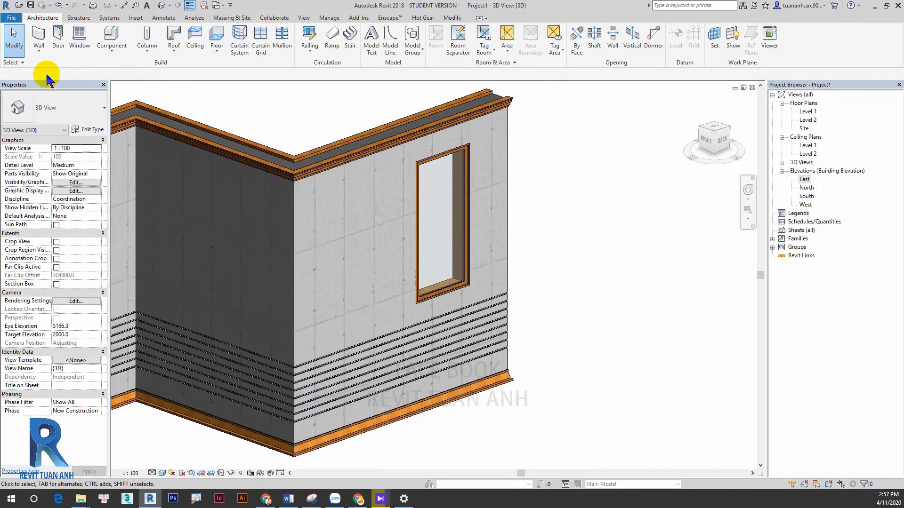
Place horizontal wall sweeps near the window head on both walls
{"action": "left_click", "coordinate": [40, 54]}
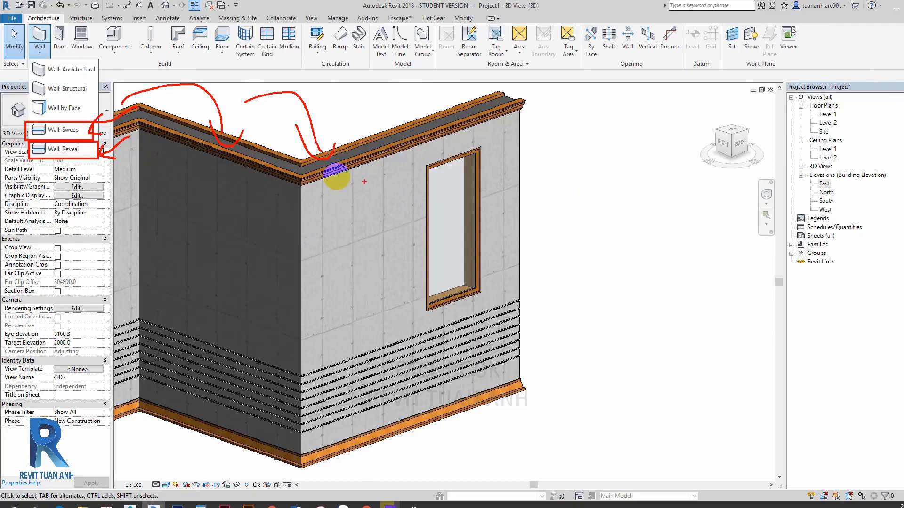
{"action": "scroll", "coordinate": [480, 299], "scroll_direction": "down", "scroll_amount": 3}
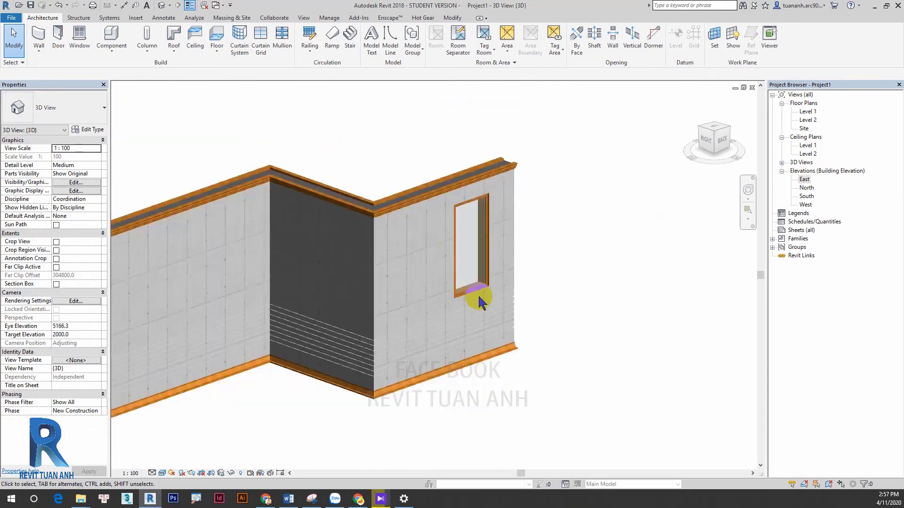
{"action": "scroll", "coordinate": [454, 232], "scroll_direction": "up", "scroll_amount": 5}
{"action": "mouse_move", "coordinate": [454, 232]}
{"action": "middle_mouse_down"}
{"action": "mouse_move", "coordinate": [479, 346]}
{"action": "mouse_move", "coordinate": [484, 336]}
{"action": "middle_mouse_up"}
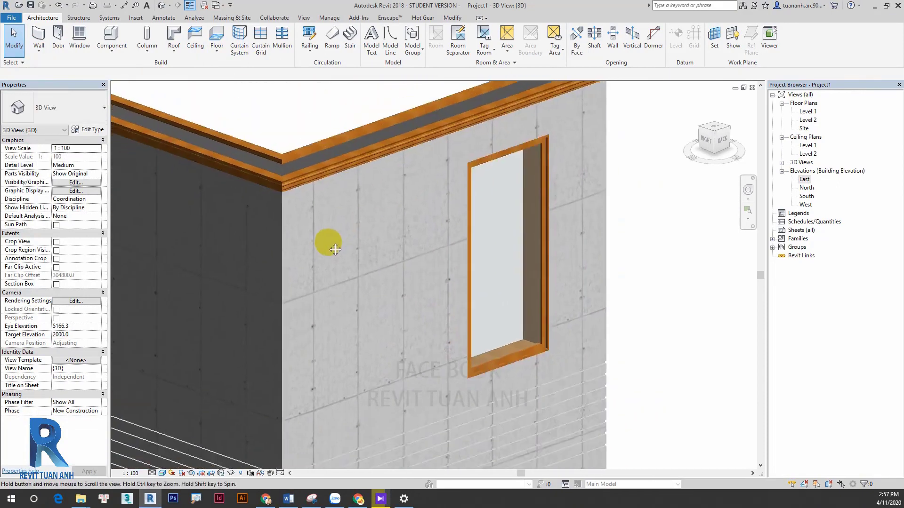
{"action": "left_click", "coordinate": [38, 52]}
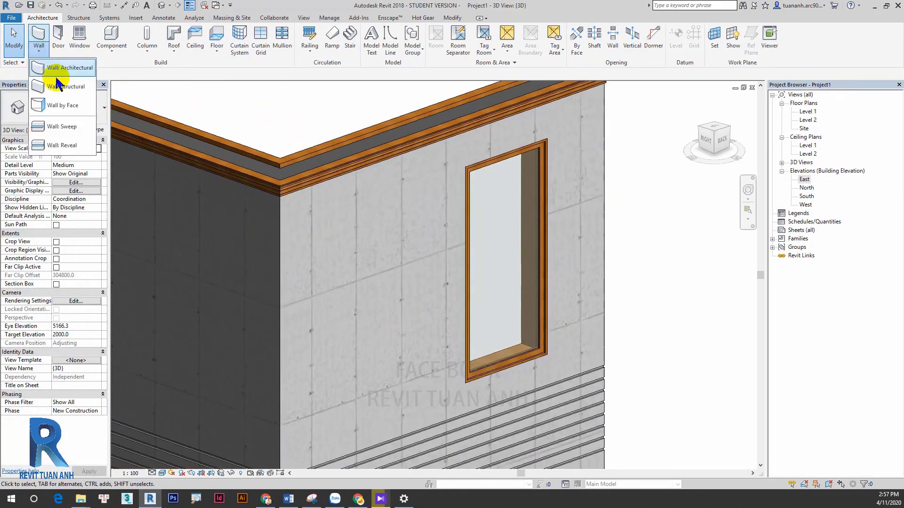
{"action": "left_click", "coordinate": [64, 134]}
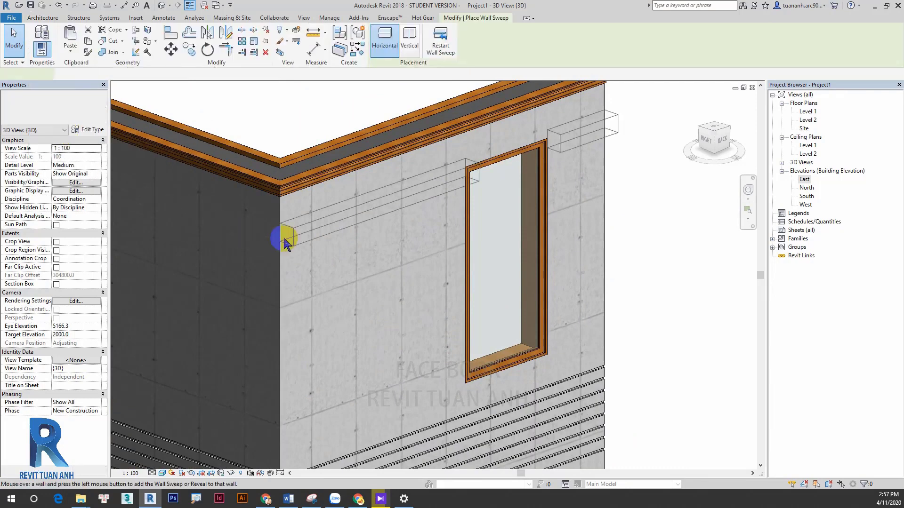
{"action": "scroll", "coordinate": [302, 226], "scroll_direction": "down", "scroll_amount": 2}
{"action": "middle_click_drag", "start_coordinate": [292, 242], "coordinate": [471, 235]}
{"action": "left_click", "coordinate": [469, 234]}
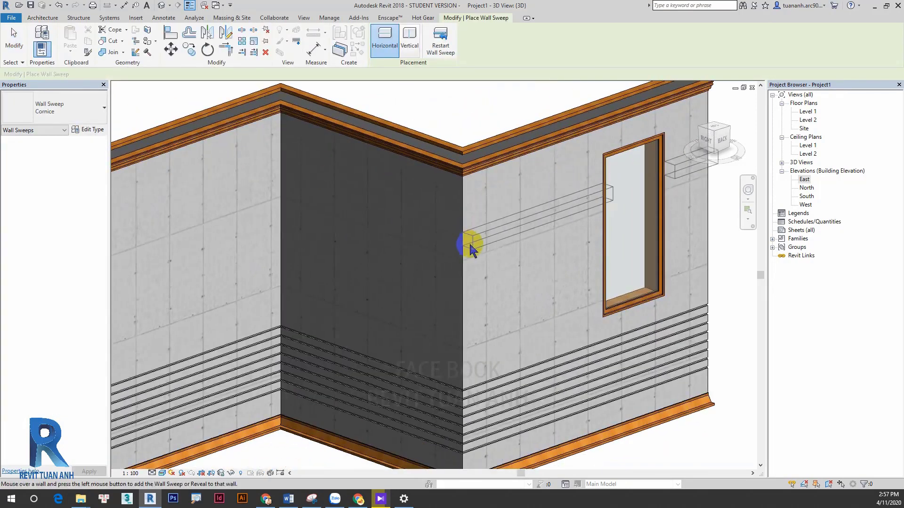
{"action": "scroll", "coordinate": [408, 244], "scroll_direction": "down", "scroll_amount": 2}
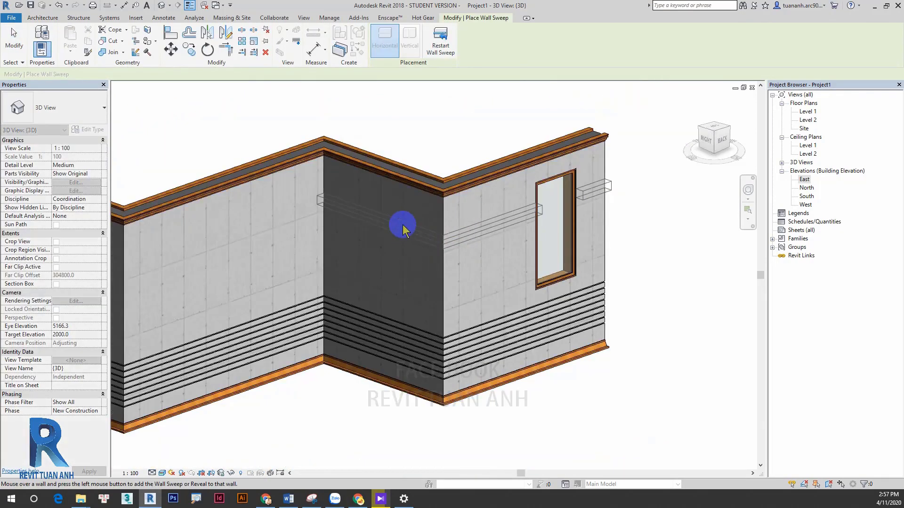
{"action": "left_click", "coordinate": [226, 237]}
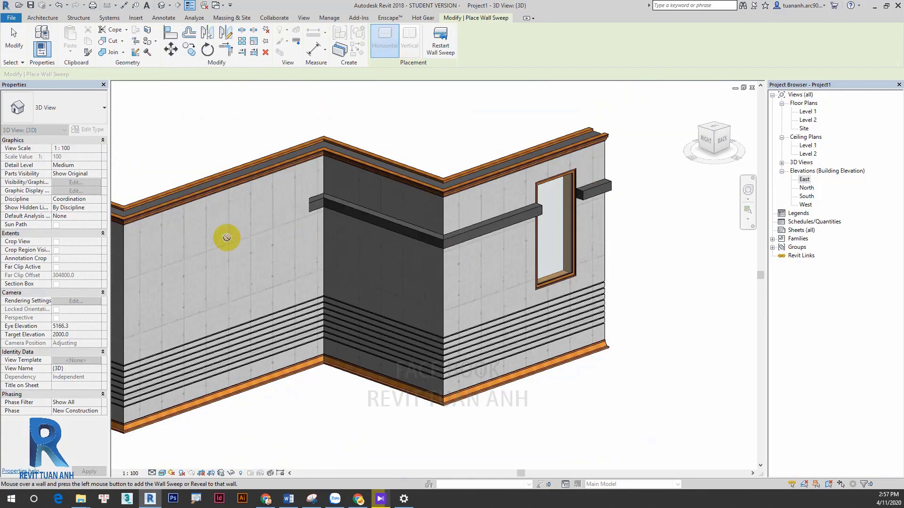
{"action": "scroll", "coordinate": [384, 259], "scroll_direction": "down", "scroll_amount": 2}
{"action": "scroll", "coordinate": [497, 211], "scroll_direction": "up", "scroll_amount": 3}
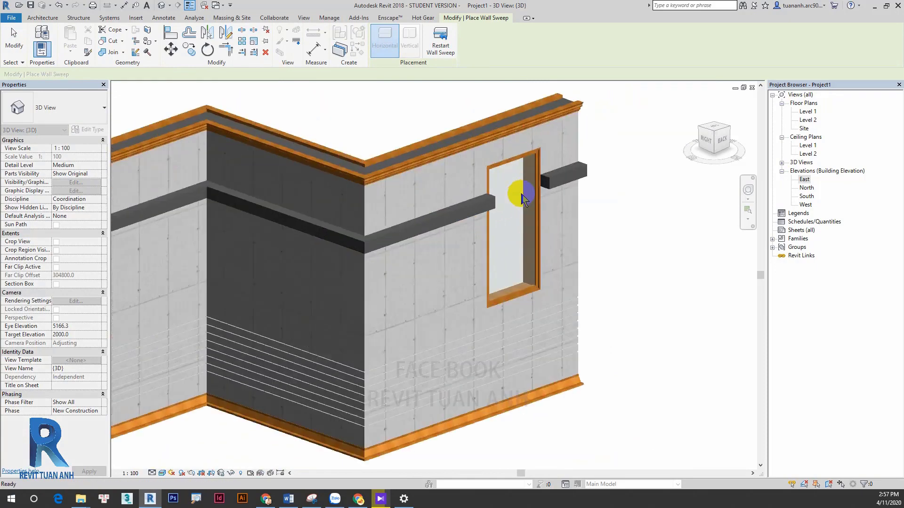
{"action": "key", "text": "Escape"}
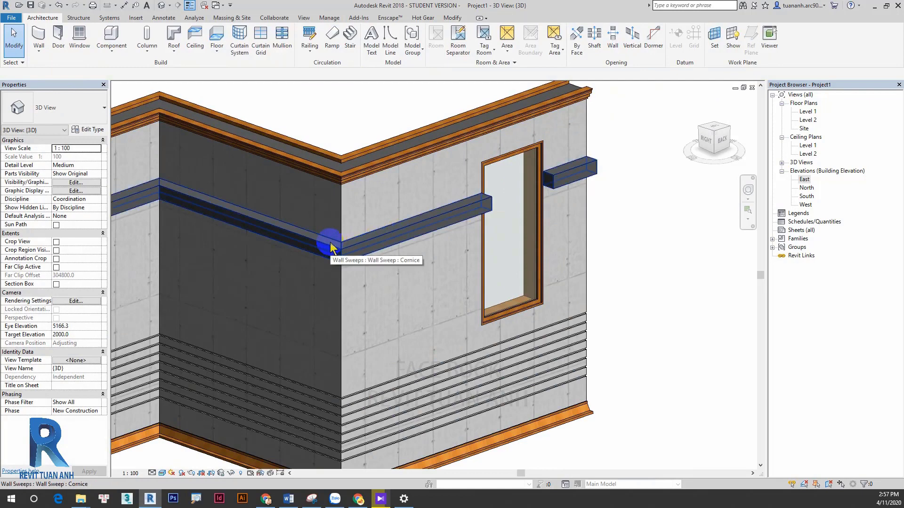
Delete the sweep crossing the window, then place and delete another trial sweep
{"action": "left_click", "coordinate": [331, 247]}
{"action": "key", "text": "Delete"}
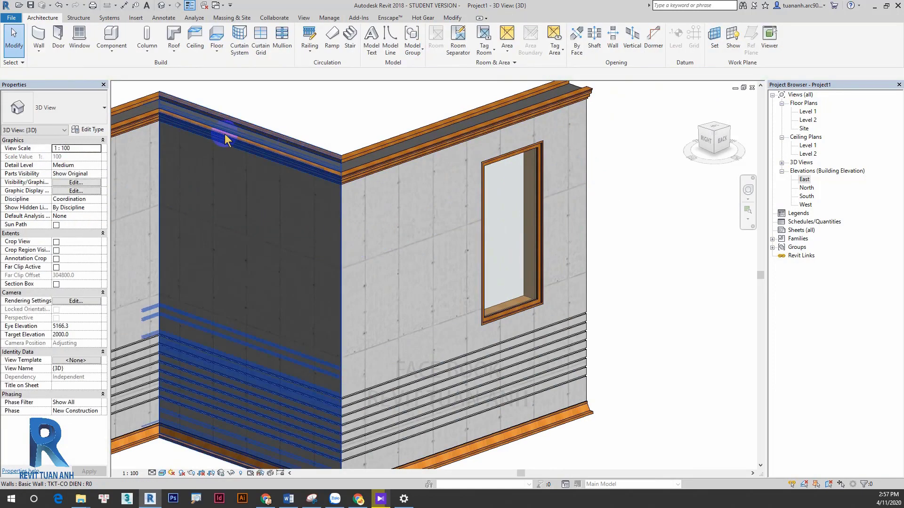
{"action": "left_click", "coordinate": [39, 48]}
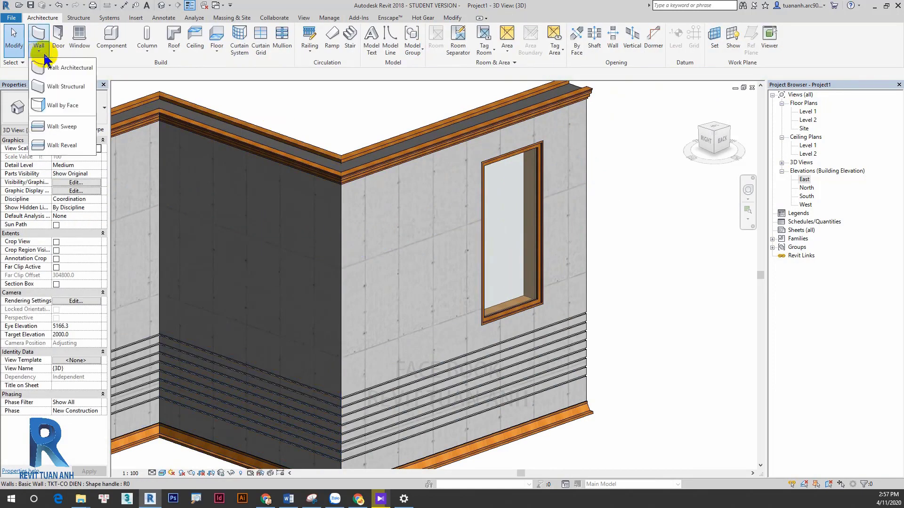
{"action": "left_click", "coordinate": [68, 130]}
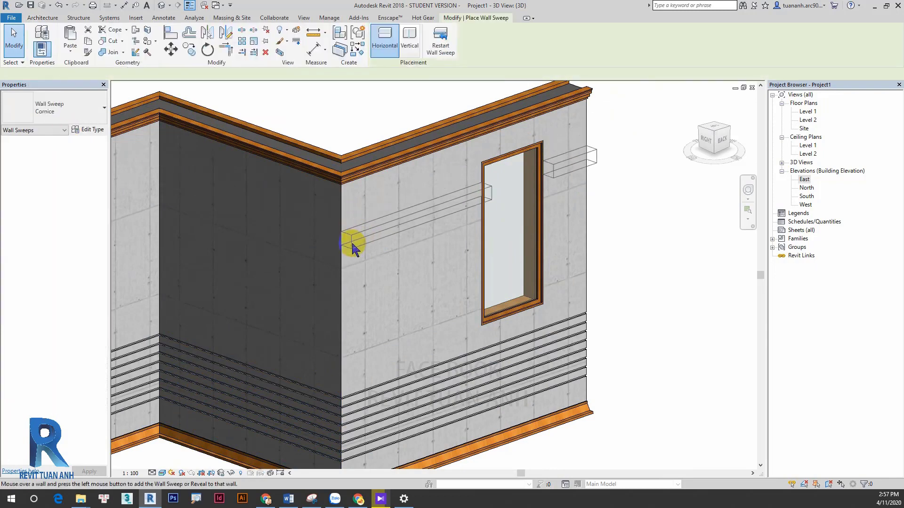
{"action": "left_click", "coordinate": [349, 238]}
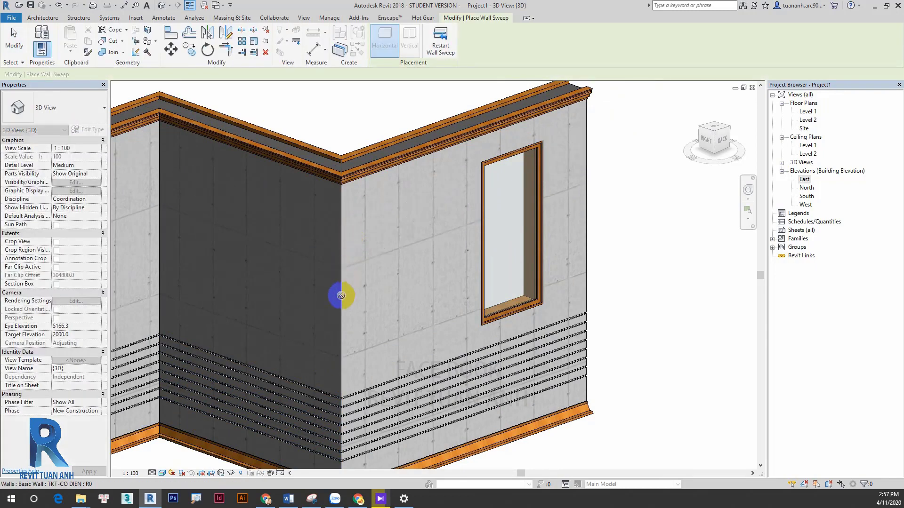
{"action": "scroll", "coordinate": [344, 300], "scroll_direction": "down", "scroll_amount": 2}
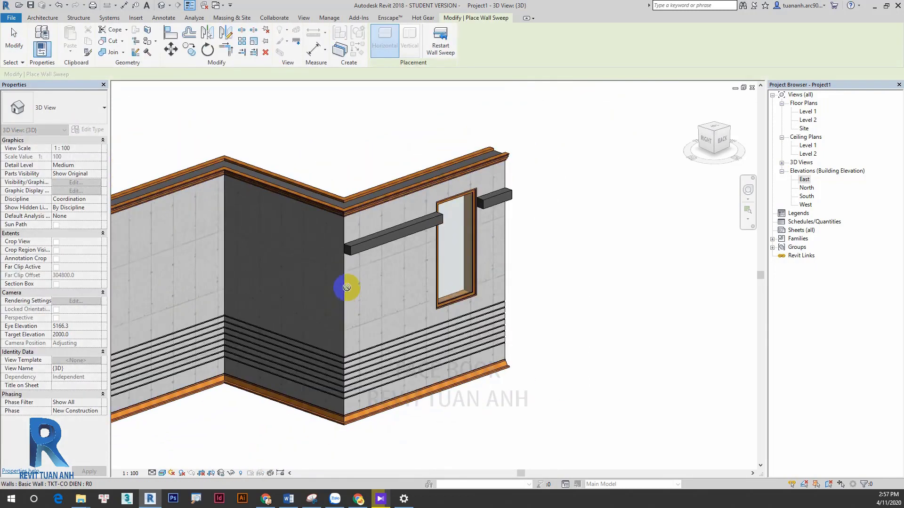
{"action": "key", "text": "Escape"}
{"action": "left_click", "coordinate": [401, 227]}
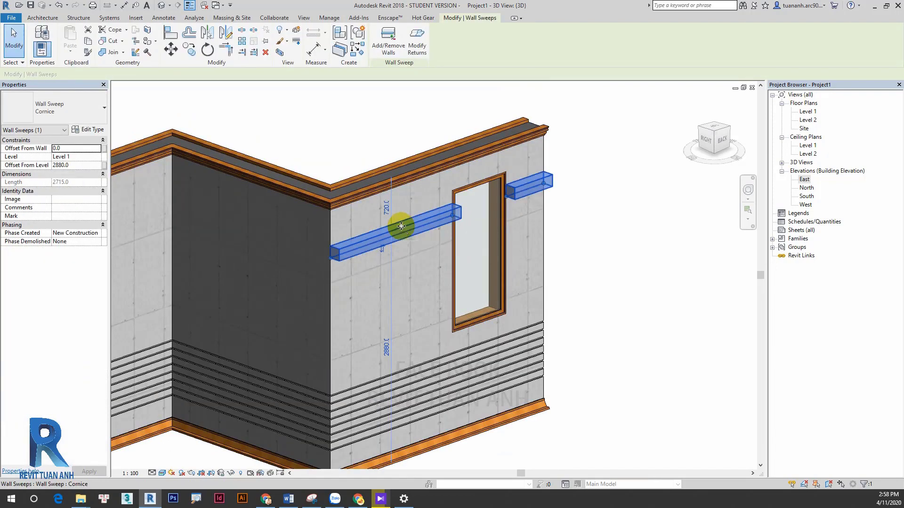
{"action": "scroll", "coordinate": [397, 223], "scroll_direction": "up", "scroll_amount": 2}
{"action": "key", "text": "Delete"}
Add a Wall: Reveal across the window head, 2980 above Level 1, and select it
{"action": "left_click", "coordinate": [38, 53]}
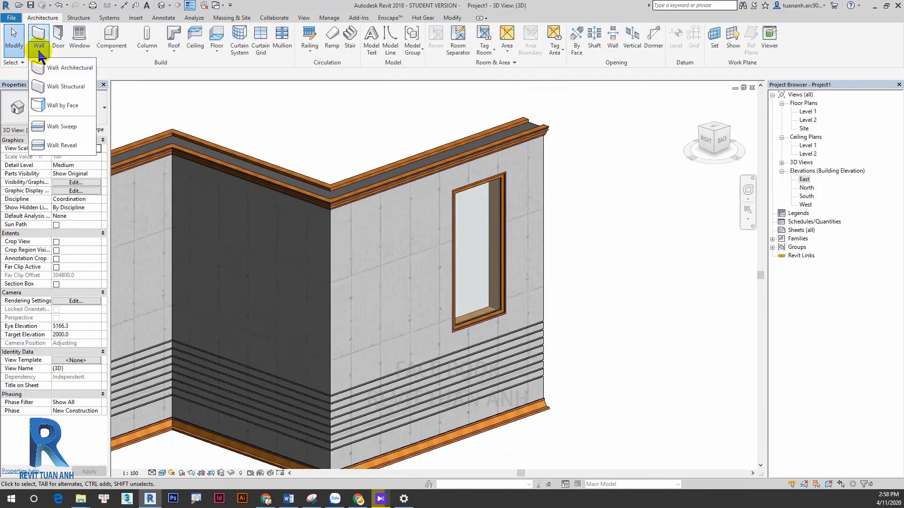
{"action": "left_click", "coordinate": [65, 146]}
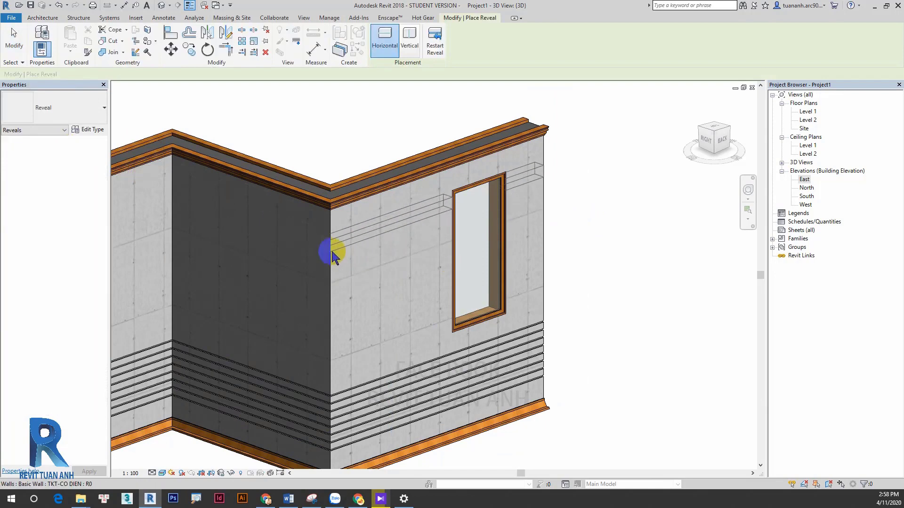
{"action": "middle_click_drag", "start_coordinate": [355, 265], "coordinate": [370, 248]}
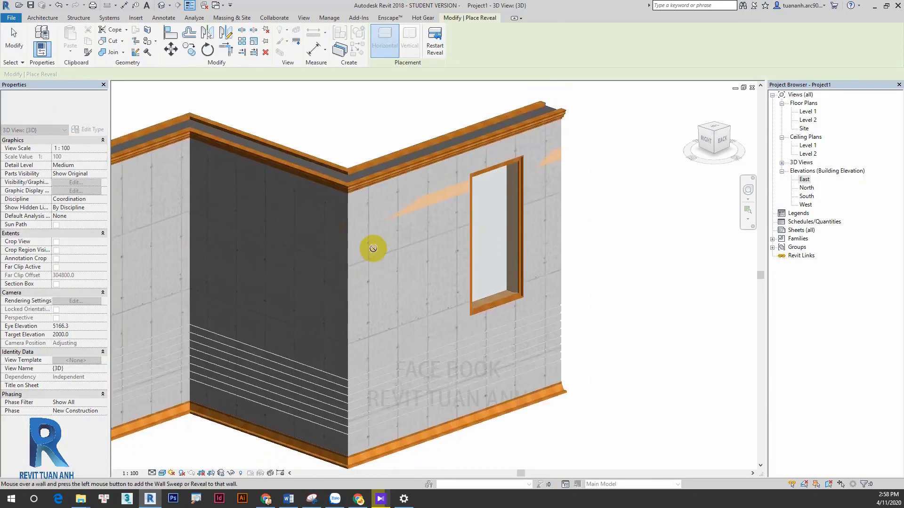
{"action": "left_click", "coordinate": [361, 231]}
{"action": "key", "text": "Escape"}
{"action": "key", "text": "Escape"}
{"action": "scroll", "coordinate": [484, 238], "scroll_direction": "up", "scroll_amount": 2}
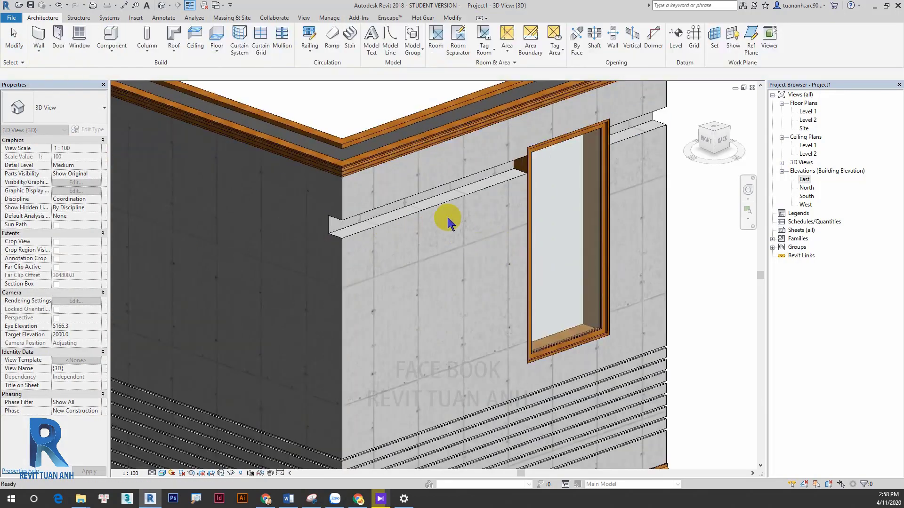
{"action": "scroll", "coordinate": [448, 207], "scroll_direction": "up", "scroll_amount": 1}
{"action": "left_click", "coordinate": [444, 206]}
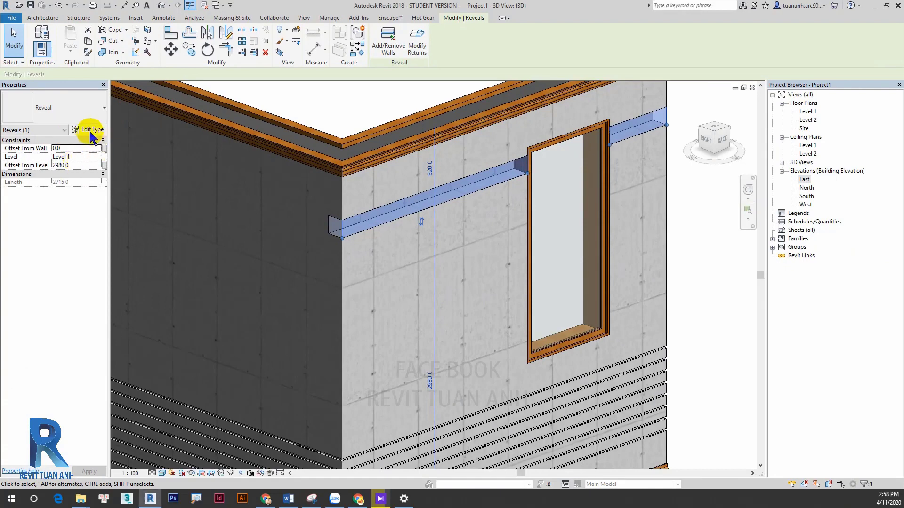
Duplicate the reveal type as PHAO DUC 15X20 using the vuong : vuong profile
{"action": "left_click", "coordinate": [89, 130]}
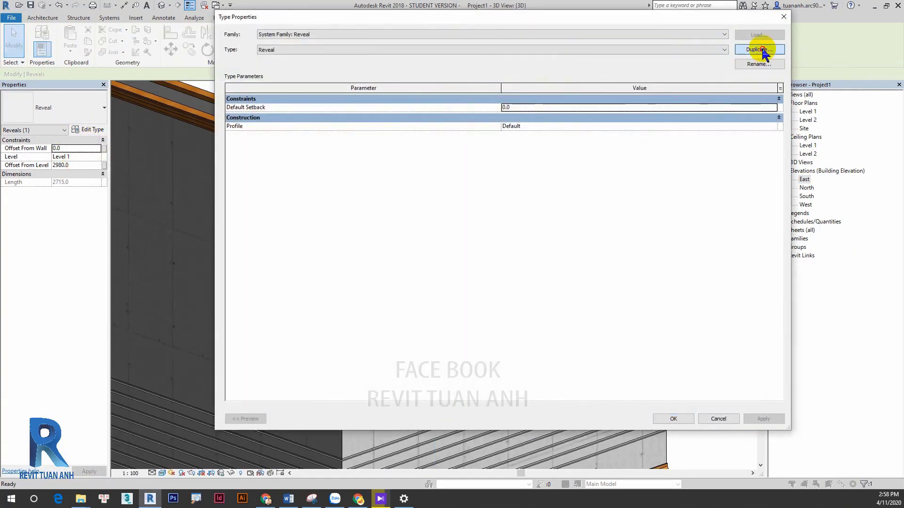
{"action": "left_click", "coordinate": [760, 50]}
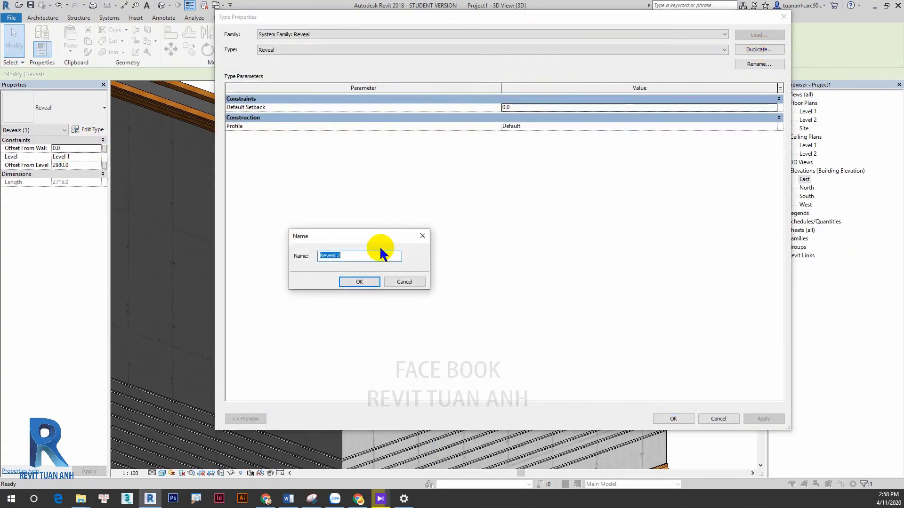
{"action": "type", "text": "P"}
{"action": "type", "text": "HAO DUC 15X20"}
{"action": "left_click", "coordinate": [371, 283]}
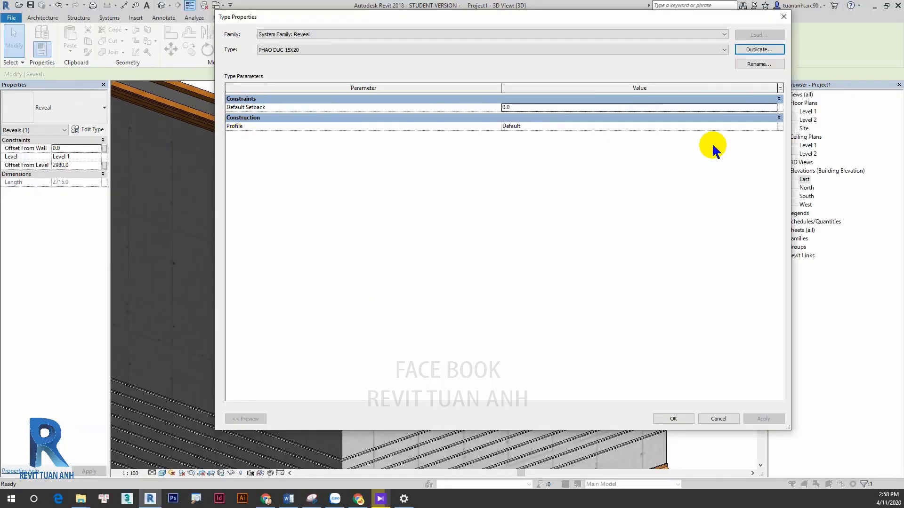
{"action": "left_click", "coordinate": [770, 126]}
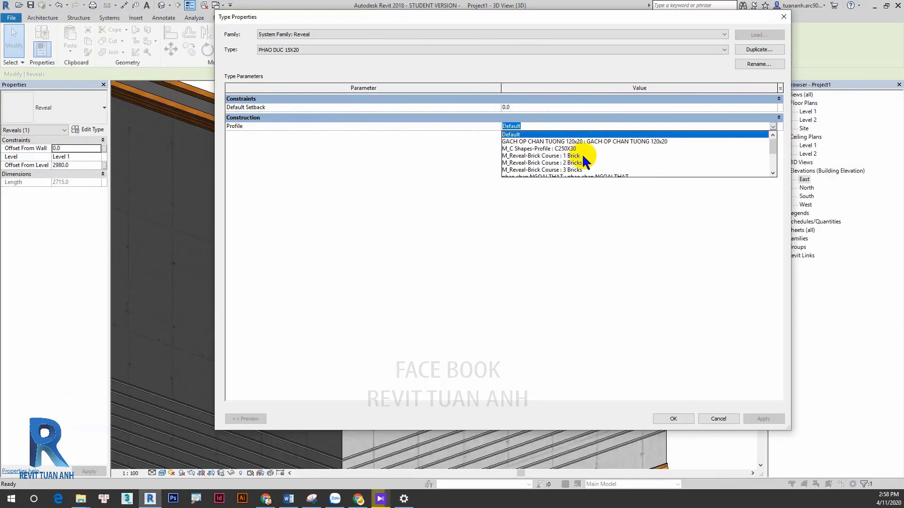
{"action": "scroll", "coordinate": [583, 162], "scroll_direction": "down", "scroll_amount": 1}
{"action": "scroll", "coordinate": [582, 164], "scroll_direction": "down", "scroll_amount": 1}
{"action": "scroll", "coordinate": [582, 165], "scroll_direction": "down", "scroll_amount": 1}
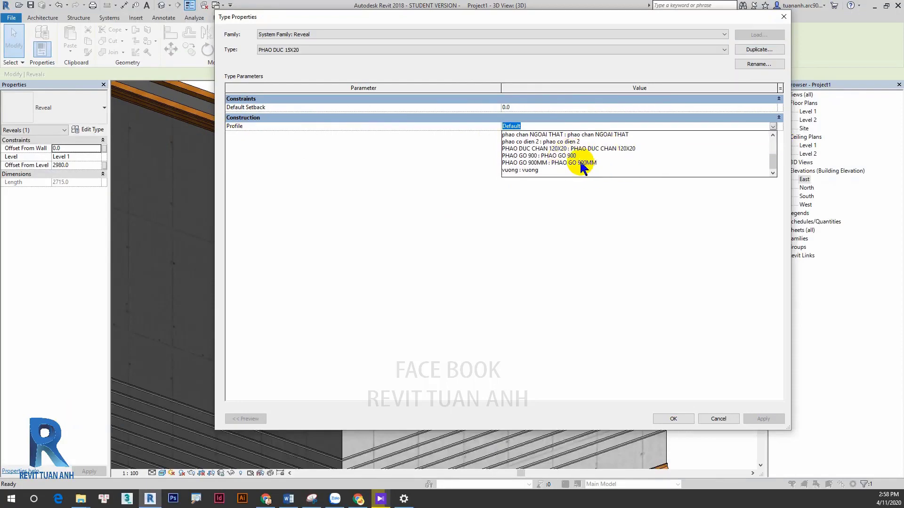
{"action": "left_click", "coordinate": [535, 170]}
{"action": "left_click", "coordinate": [675, 418]}
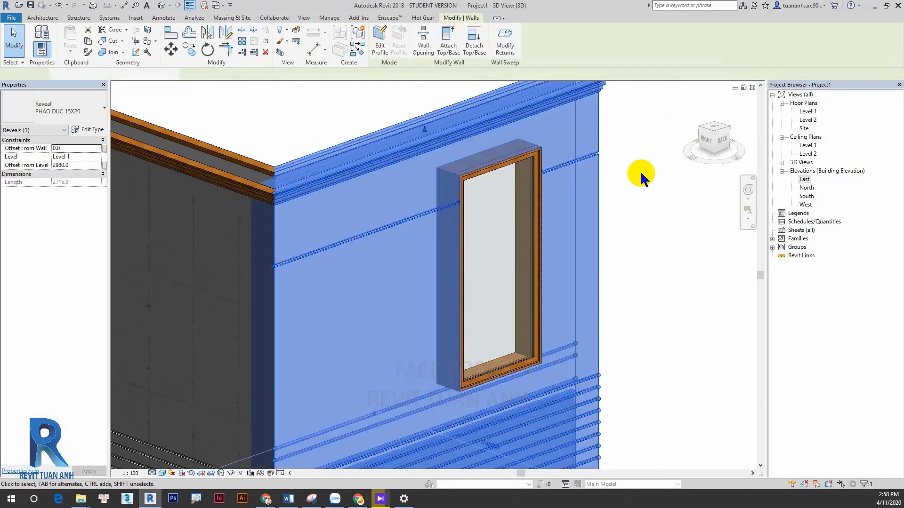
Drag the reveal's end to extend it along the wall
{"action": "left_click", "coordinate": [608, 156]}
{"action": "scroll", "coordinate": [589, 162], "scroll_direction": "up", "scroll_amount": 4}
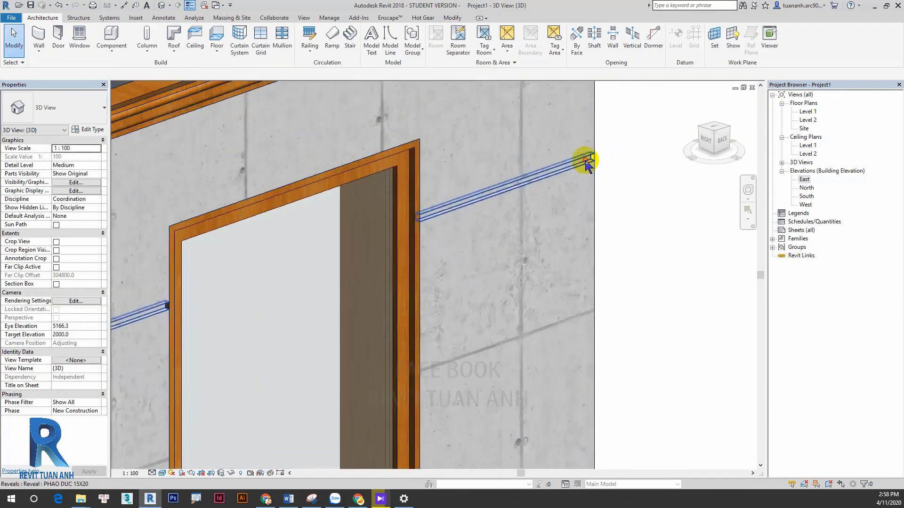
{"action": "scroll", "coordinate": [588, 165], "scroll_direction": "down", "scroll_amount": 3}
{"action": "left_click", "coordinate": [619, 168]}
{"action": "scroll", "coordinate": [619, 167], "scroll_direction": "down", "scroll_amount": 2}
{"action": "scroll", "coordinate": [333, 252], "scroll_direction": "up", "scroll_amount": 3}
{"action": "scroll", "coordinate": [282, 283], "scroll_direction": "up", "scroll_amount": 2}
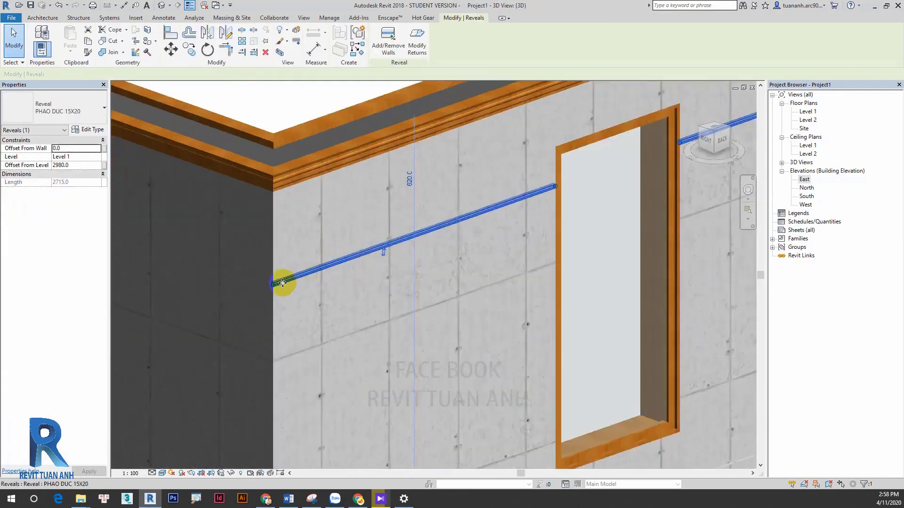
{"action": "mouse_move", "coordinate": [282, 282]}
{"action": "left_mouse_down"}
{"action": "mouse_move", "coordinate": [479, 213]}
{"action": "mouse_move", "coordinate": [484, 229]}
{"action": "left_mouse_up"}
{"action": "key", "text": "Escape"}
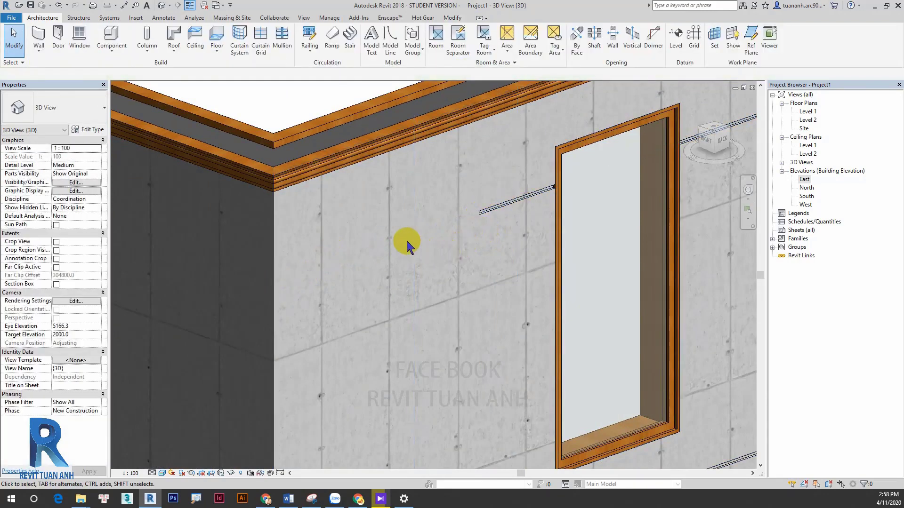
In the North elevation, copy the reveal lower to 2740 and 2460 above Level 1
{"action": "scroll", "coordinate": [406, 238], "scroll_direction": "down", "scroll_amount": 3}
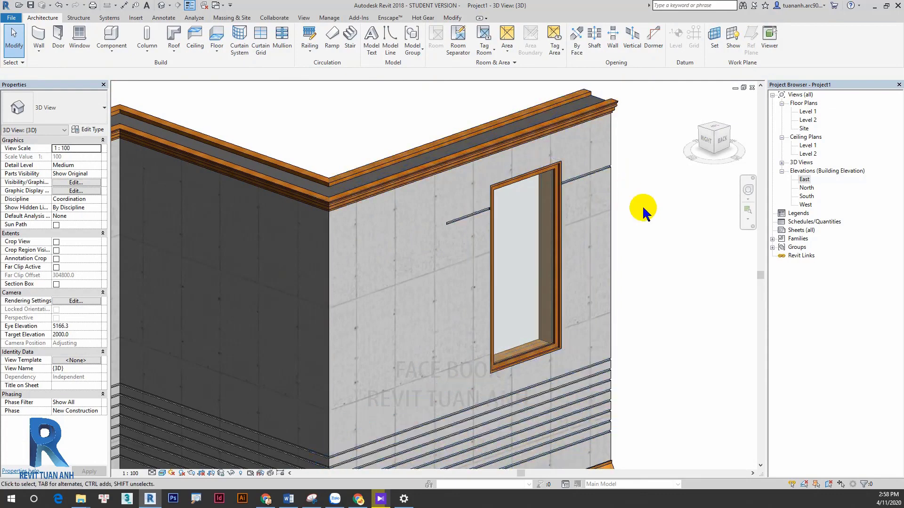
{"action": "scroll", "coordinate": [504, 240], "scroll_direction": "up", "scroll_amount": 3}
{"action": "scroll", "coordinate": [439, 236], "scroll_direction": "up", "scroll_amount": 2}
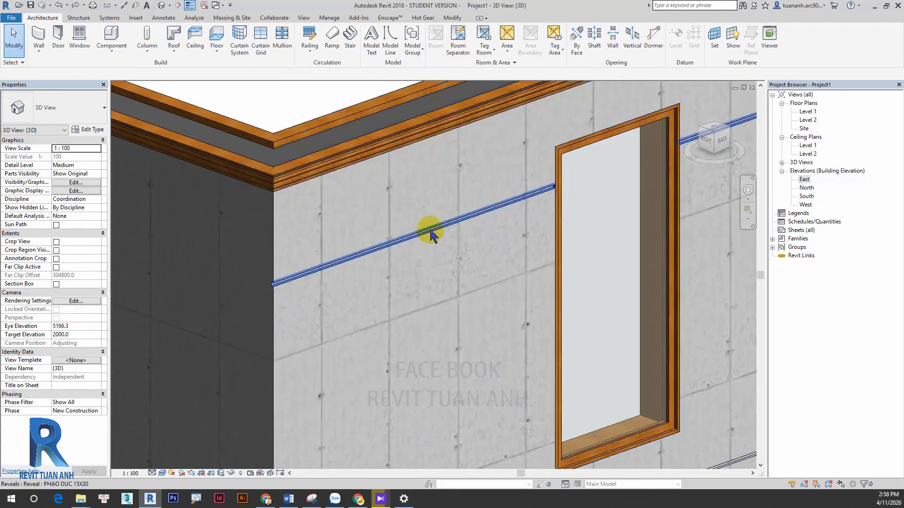
{"action": "double_click", "coordinate": [804, 179]}
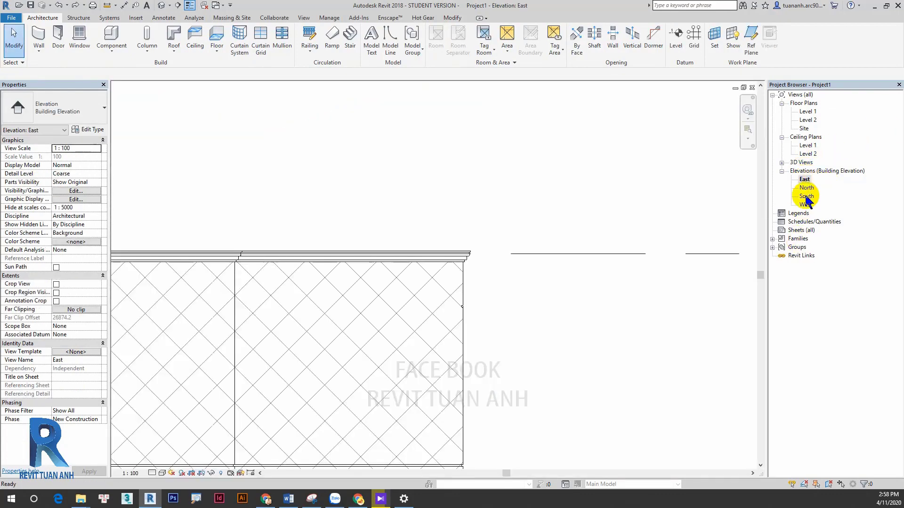
{"action": "scroll", "coordinate": [507, 220], "scroll_direction": "down", "scroll_amount": 5}
{"action": "double_click", "coordinate": [807, 188]}
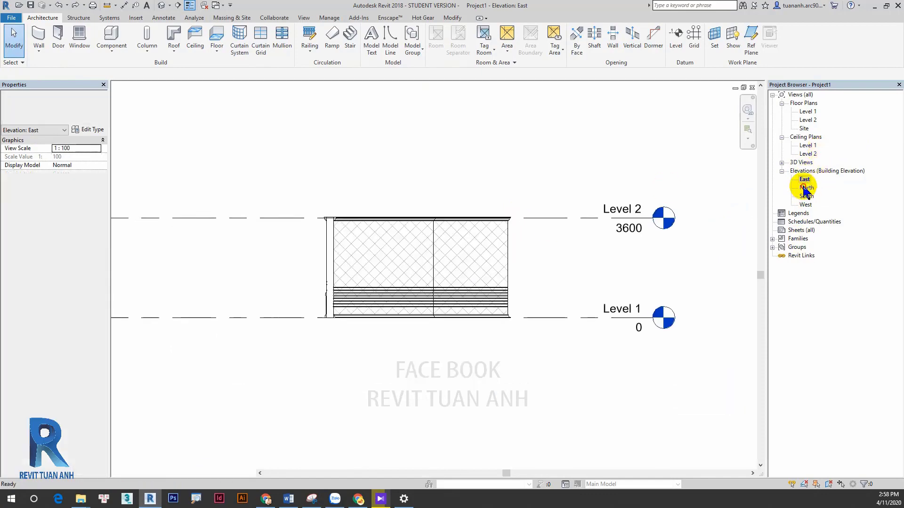
{"action": "scroll", "coordinate": [609, 227], "scroll_direction": "up", "scroll_amount": 3}
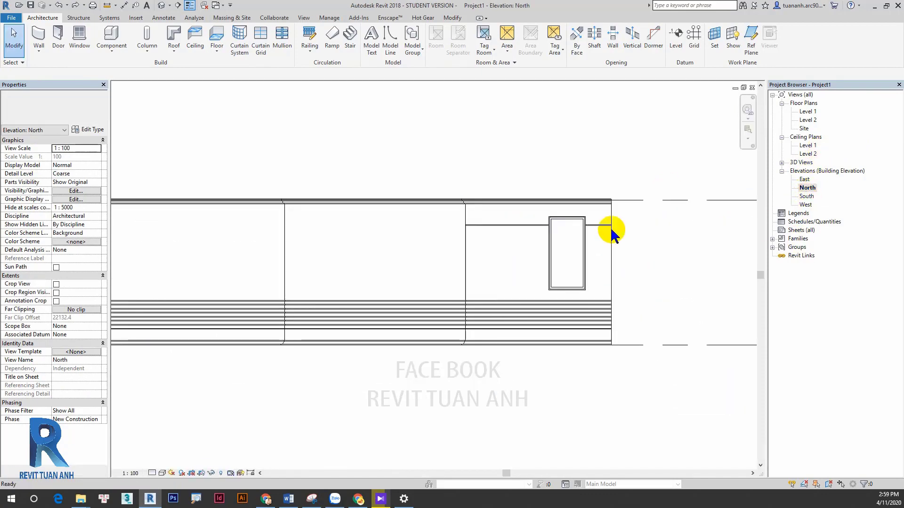
{"action": "scroll", "coordinate": [609, 226], "scroll_direction": "up", "scroll_amount": 2}
{"action": "left_click", "coordinate": [609, 222]}
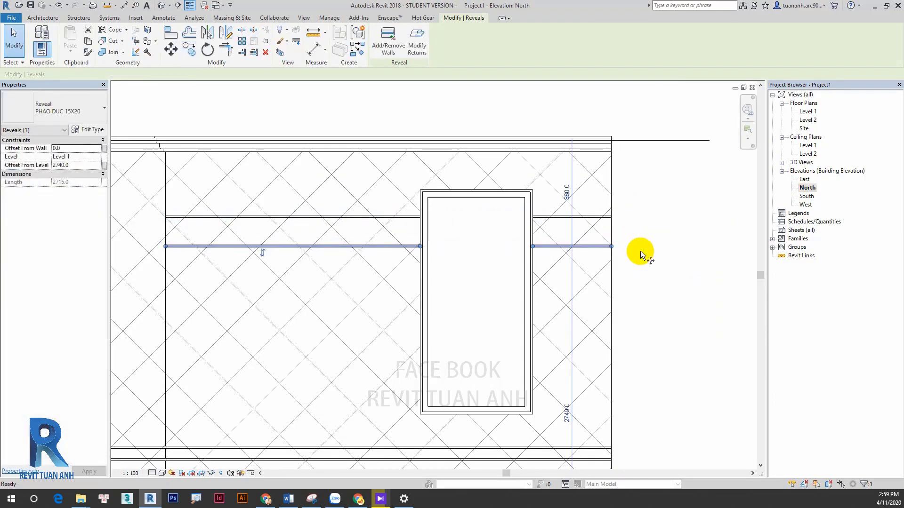
{"action": "left_click", "coordinate": [644, 285]}
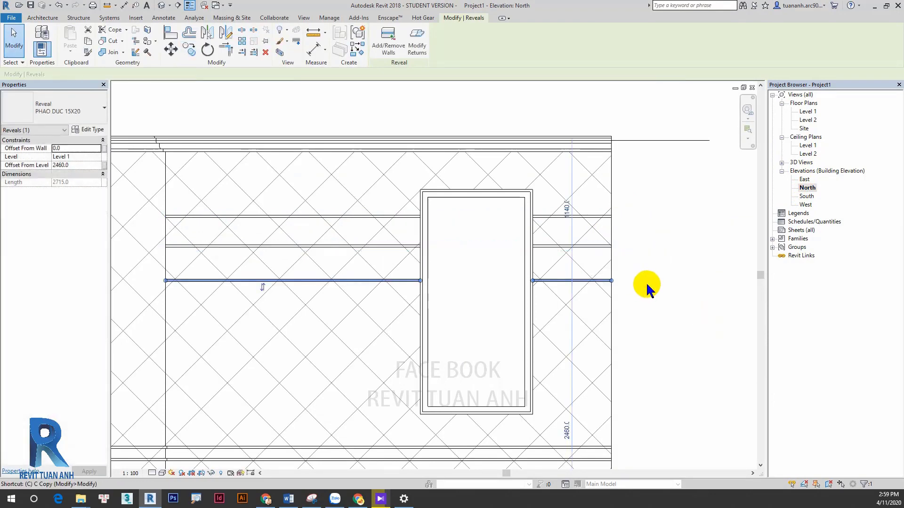
Copy the reveal further down the wall, adding one at 2040 above Level 1
{"action": "left_click", "coordinate": [649, 333]}
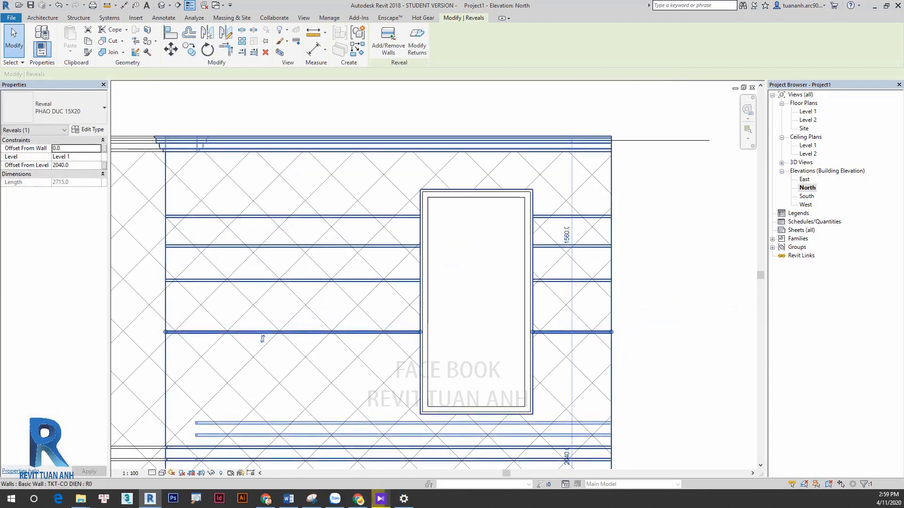
{"action": "middle_click_drag", "start_coordinate": [620, 333], "coordinate": [600, 294]}
{"action": "key", "text": "c"}
{"action": "key", "text": "o"}
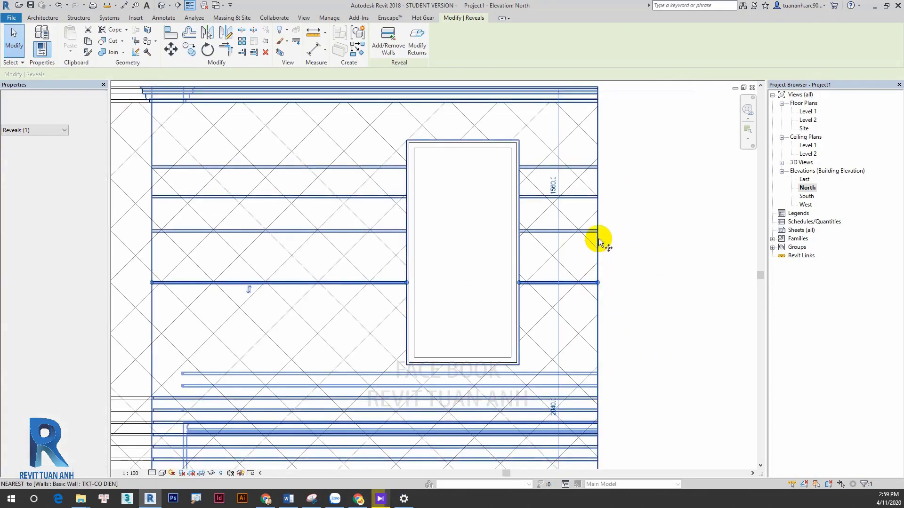
{"action": "key", "text": "Escape"}
{"action": "left_click", "coordinate": [586, 283]}
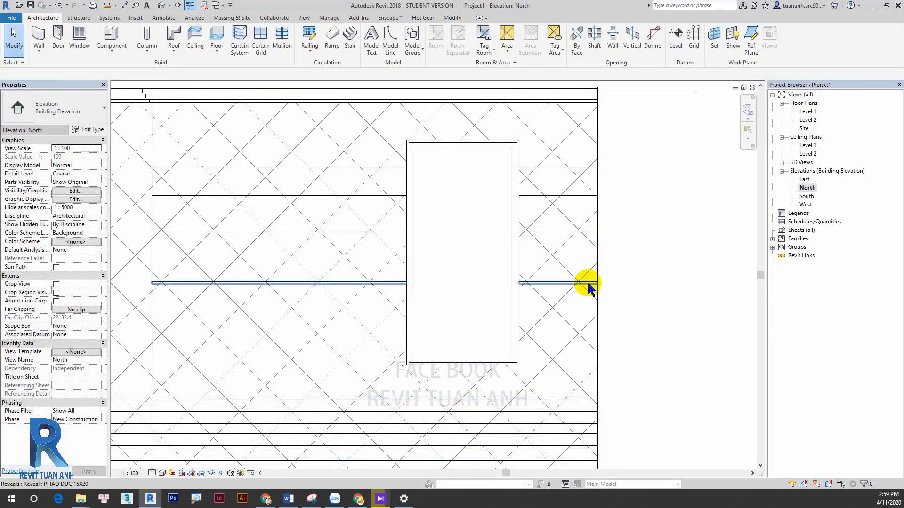
{"action": "key", "text": "c"}
{"action": "key", "text": "o"}
{"action": "left_click", "coordinate": [598, 232]}
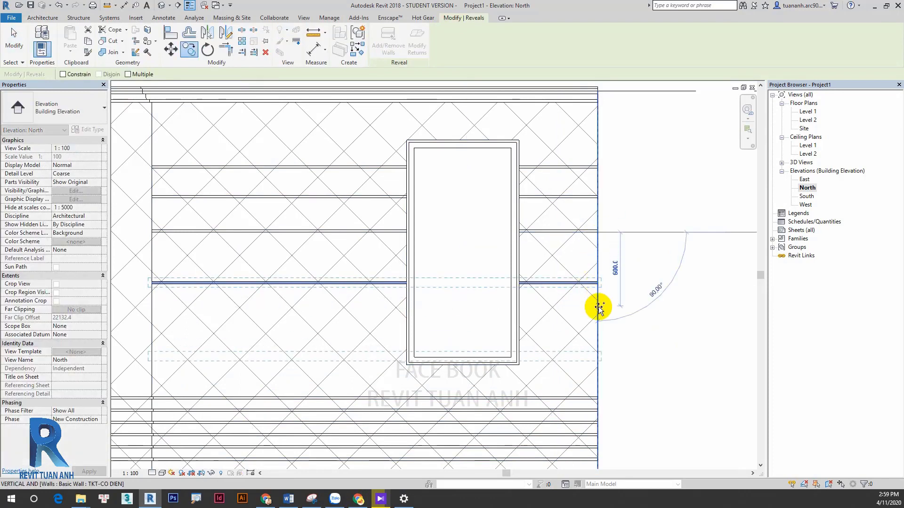
{"action": "left_click", "coordinate": [596, 302]}
{"action": "key", "text": "Escape"}
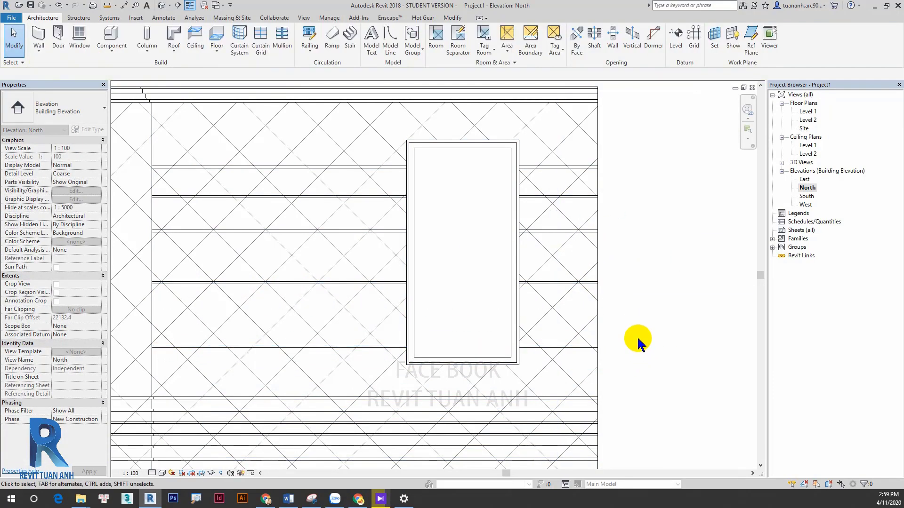
Dimension from the window head through the five reveals to the window sill
{"action": "key", "text": "d"}
{"action": "key", "text": "i"}
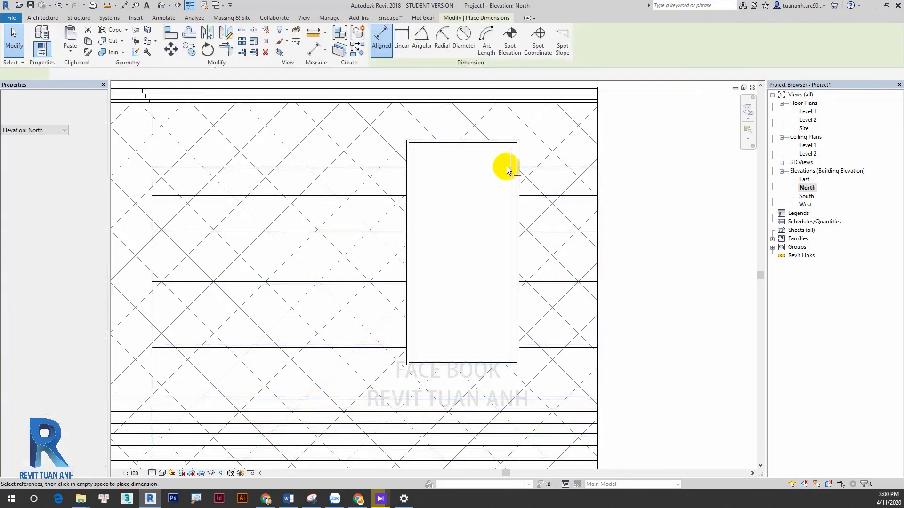
{"action": "scroll", "coordinate": [506, 160], "scroll_direction": "up", "scroll_amount": 2}
{"action": "left_click", "coordinate": [517, 136]}
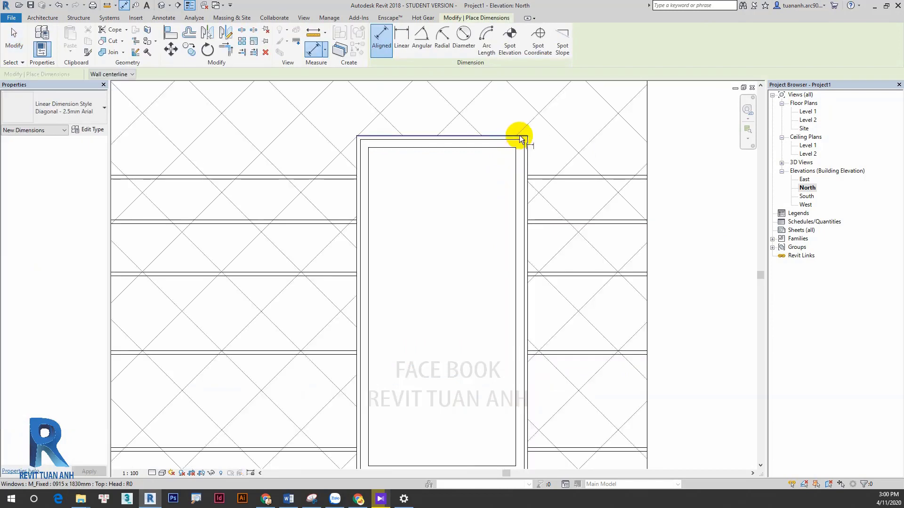
{"action": "left_click", "coordinate": [581, 176]}
{"action": "left_click", "coordinate": [580, 220]}
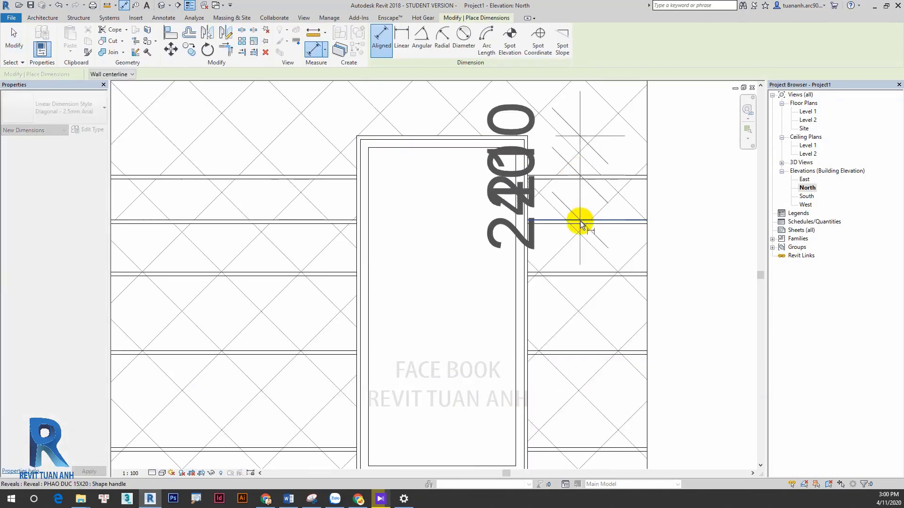
{"action": "left_click", "coordinate": [572, 272]}
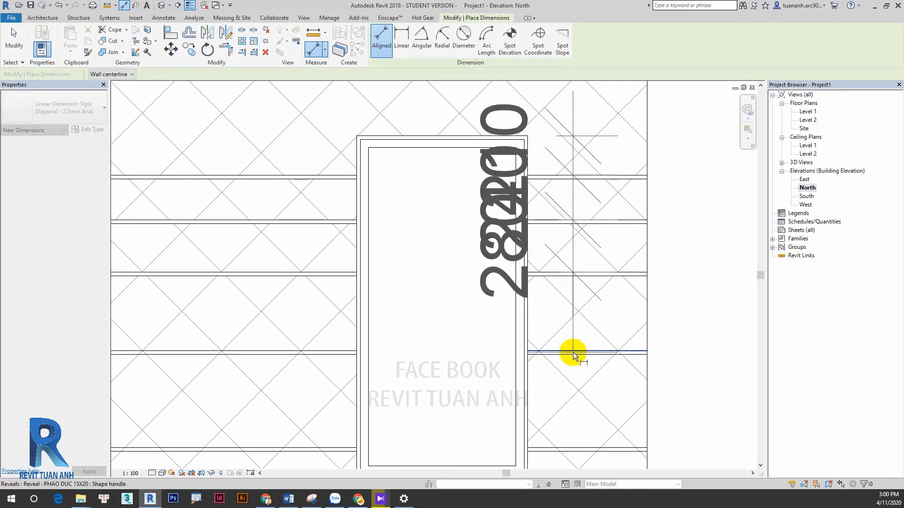
{"action": "left_click", "coordinate": [572, 352]}
{"action": "left_click", "coordinate": [568, 446]}
{"action": "middle_click_drag", "start_coordinate": [569, 418], "coordinate": [489, 349]}
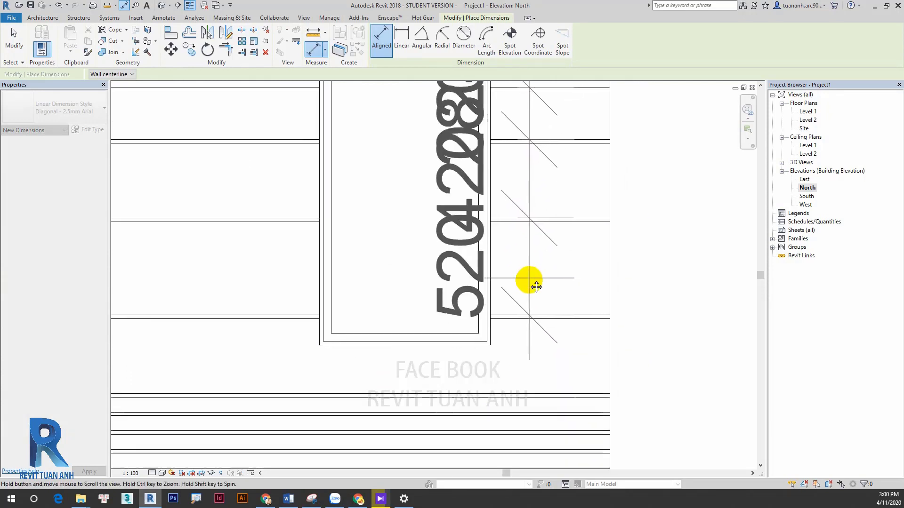
{"action": "left_click", "coordinate": [488, 347]}
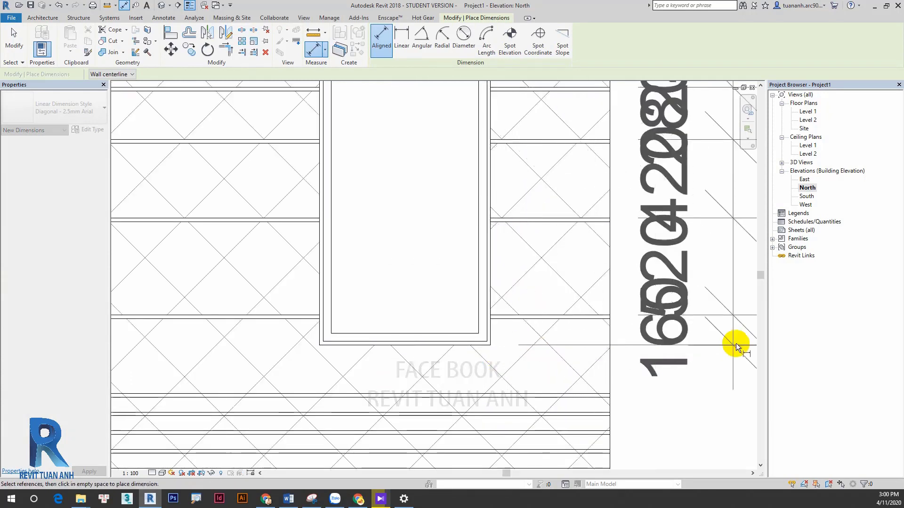
{"action": "middle_click_drag", "start_coordinate": [736, 343], "coordinate": [464, 347]}
{"action": "left_click", "coordinate": [549, 323]}
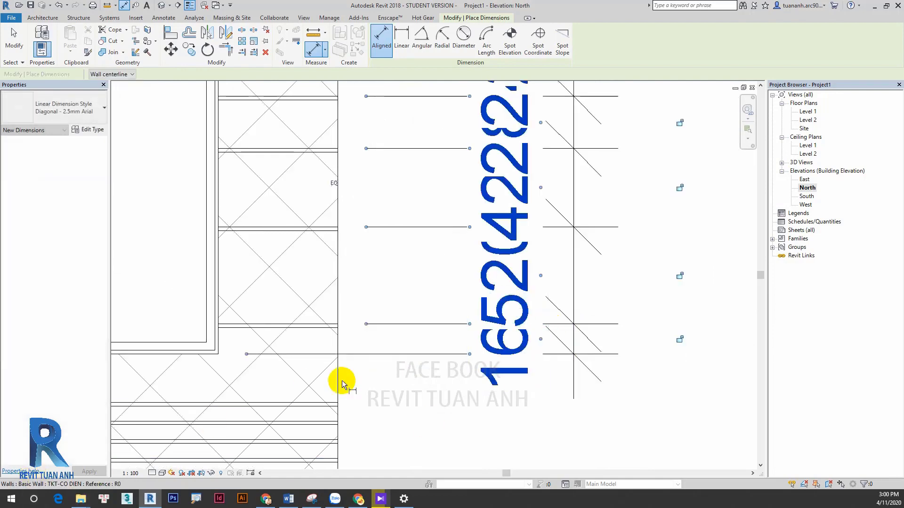
{"action": "key", "text": "Escape"}
{"action": "key", "text": "Escape"}
Set the view scale to 1:50
{"action": "left_click", "coordinate": [130, 474]}
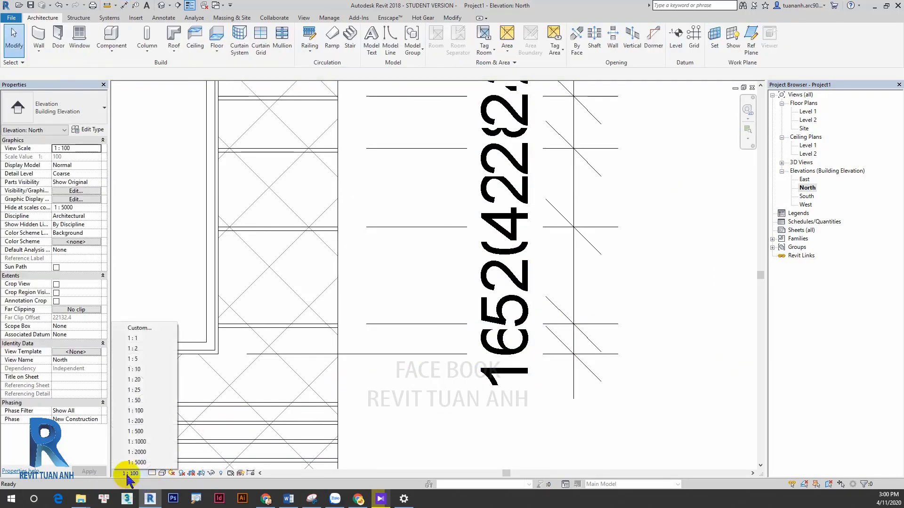
{"action": "left_click", "coordinate": [147, 401]}
{"action": "scroll", "coordinate": [494, 353], "scroll_direction": "down", "scroll_amount": 2}
{"action": "middle_click_drag", "start_coordinate": [495, 356], "coordinate": [579, 388]}
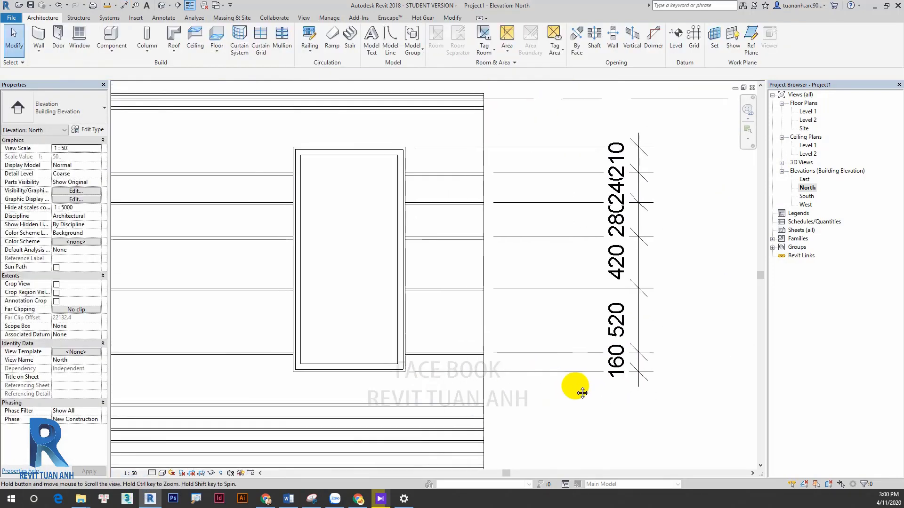
Apply EQ to the dimension string, dismiss the constraint error, and delete the string
{"action": "left_click", "coordinate": [551, 239]}
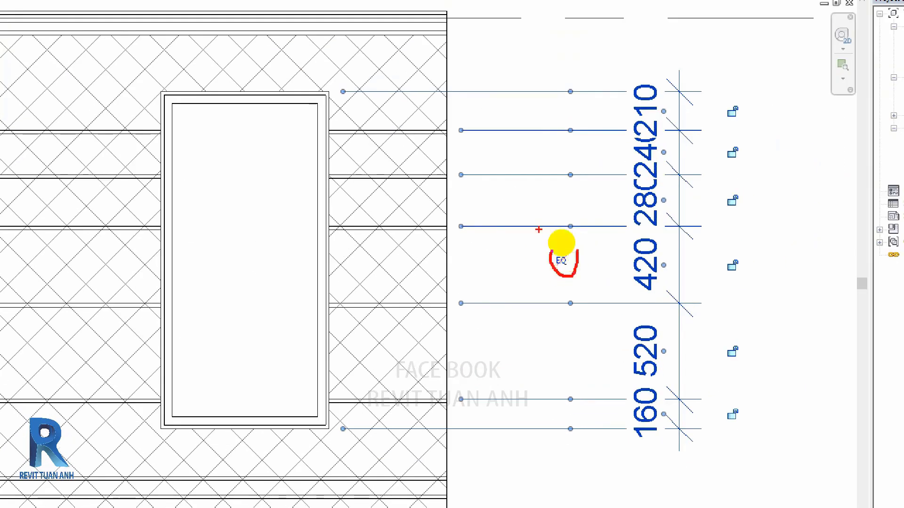
{"action": "mouse_move", "coordinate": [380, 135]}
{"action": "left_mouse_down"}
{"action": "mouse_move", "coordinate": [379, 372]}
{"action": "mouse_move", "coordinate": [355, 411]}
{"action": "left_mouse_up"}
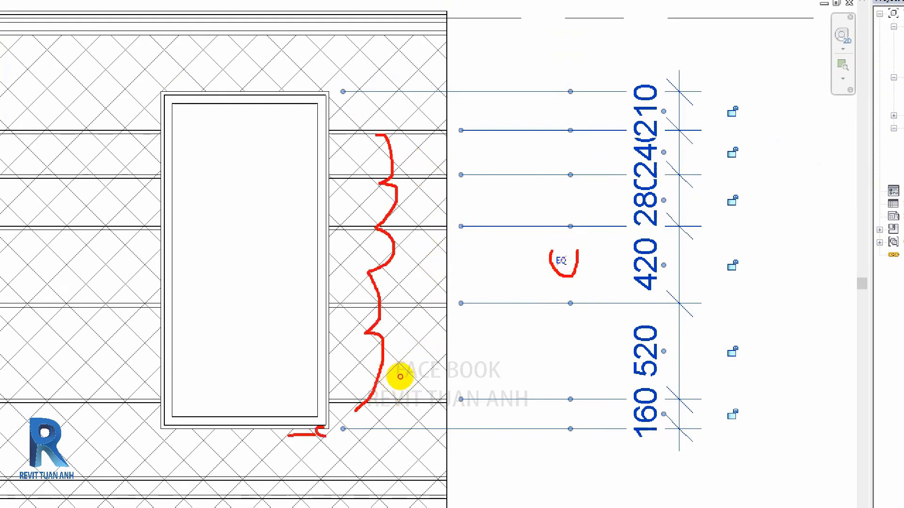
{"action": "mouse_move", "coordinate": [412, 357]}
{"action": "left_mouse_down"}
{"action": "mouse_move", "coordinate": [420, 337]}
{"action": "mouse_move", "coordinate": [409, 281]}
{"action": "mouse_move", "coordinate": [414, 150]}
{"action": "left_mouse_up"}
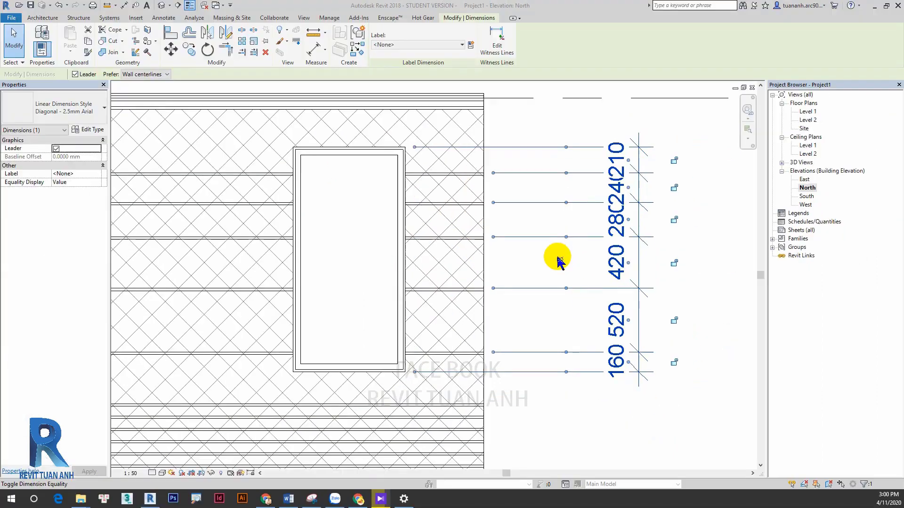
{"action": "left_click", "coordinate": [562, 261]}
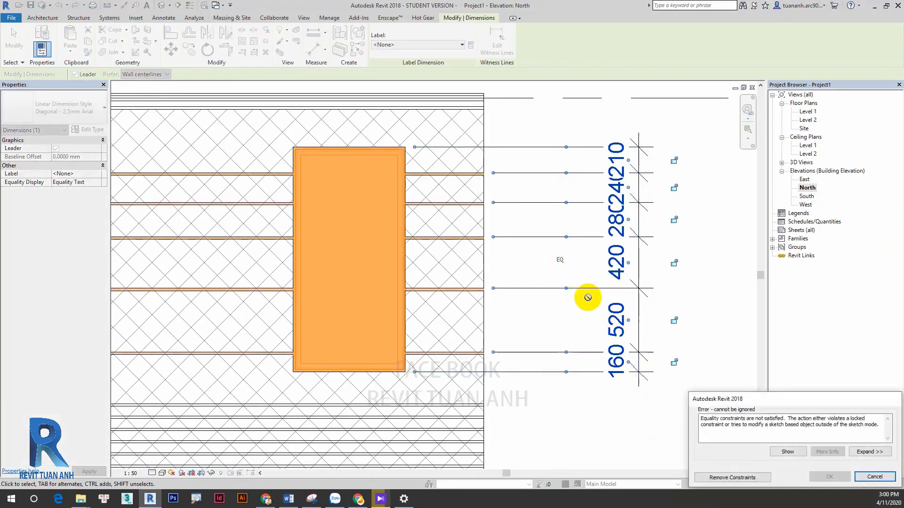
{"action": "left_click", "coordinate": [732, 478]}
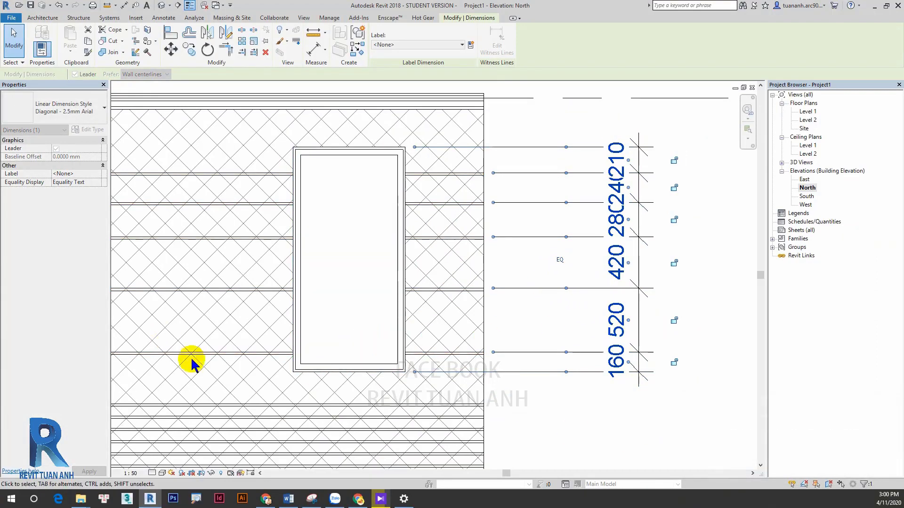
{"action": "key", "text": "Delete"}
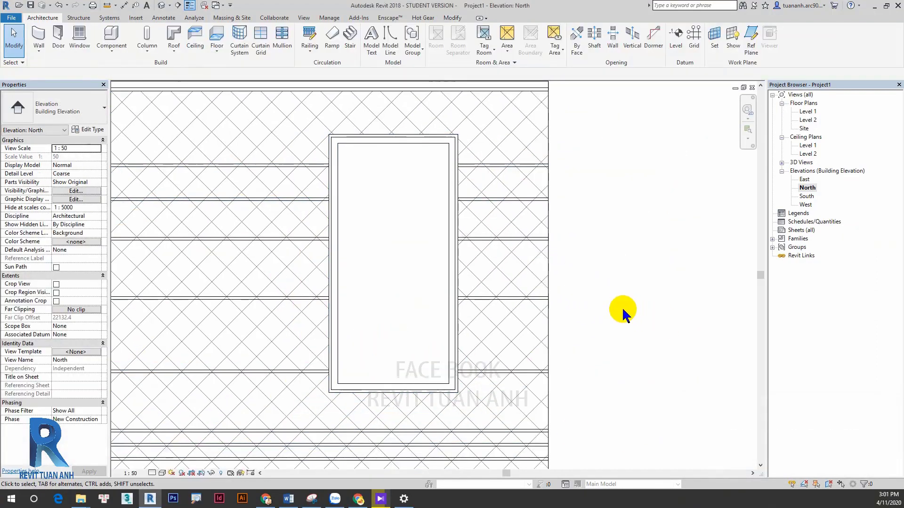
{"action": "scroll", "coordinate": [622, 307], "scroll_direction": "up", "scroll_amount": 1}
{"action": "middle_click_drag", "start_coordinate": [596, 266], "coordinate": [598, 267]}
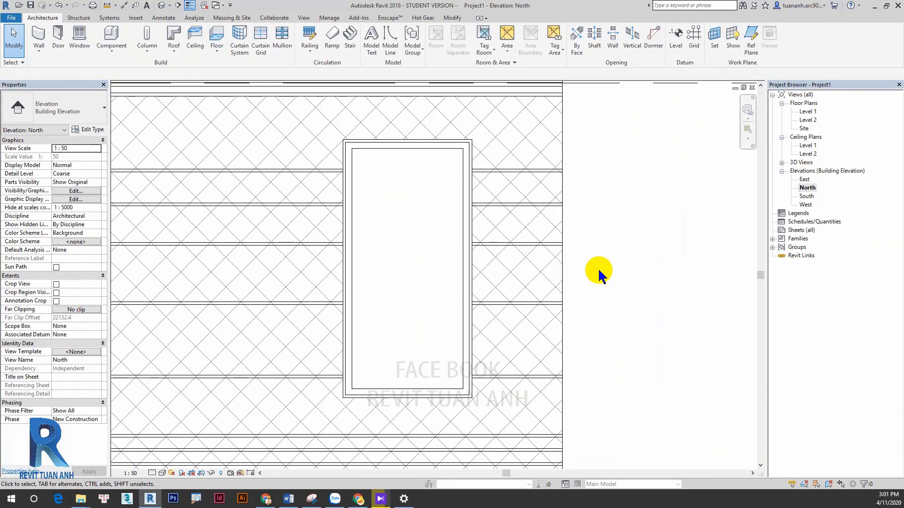
{"action": "key", "text": "i"}
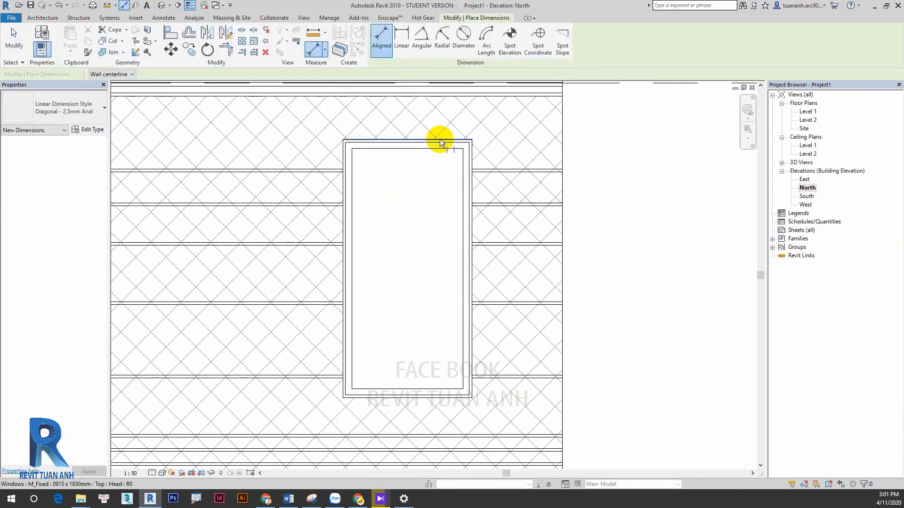
{"action": "left_click", "coordinate": [540, 169]}
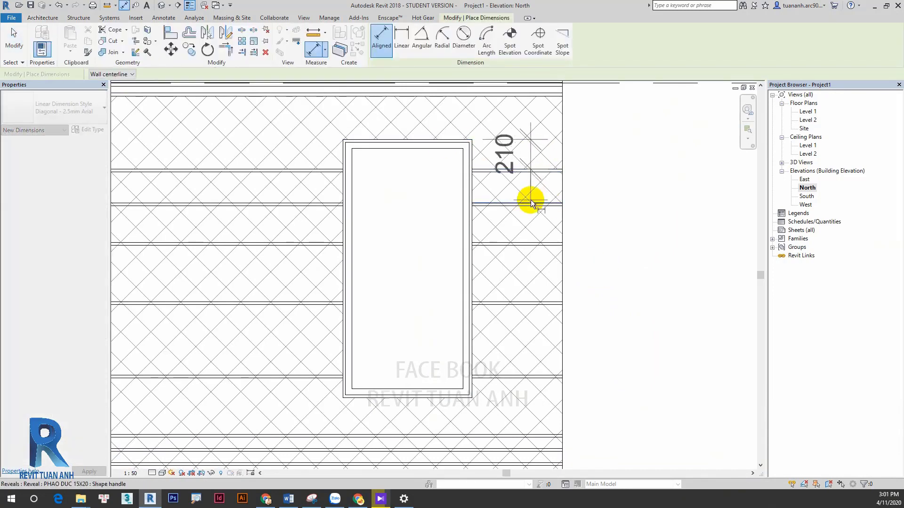
{"action": "left_click", "coordinate": [527, 204]}
{"action": "left_click", "coordinate": [524, 243]}
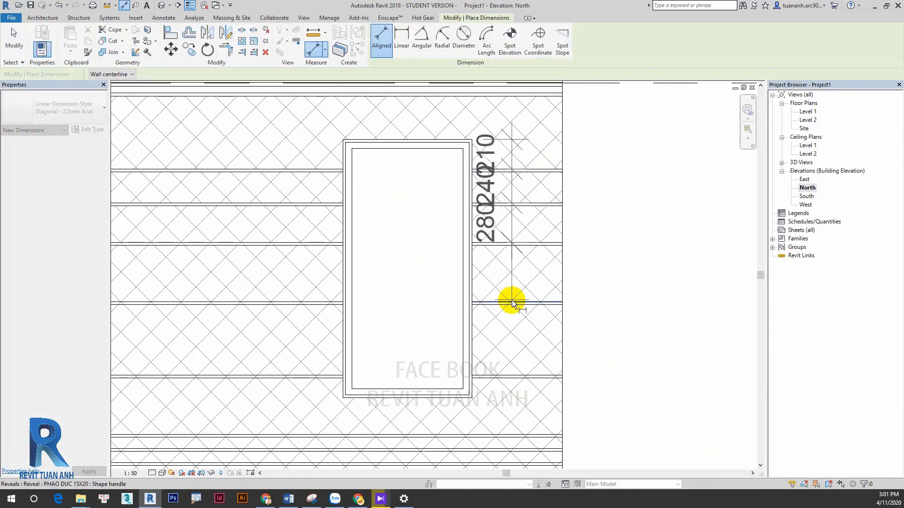
{"action": "left_click", "coordinate": [513, 302]}
{"action": "left_click", "coordinate": [530, 375]}
{"action": "left_click", "coordinate": [657, 361]}
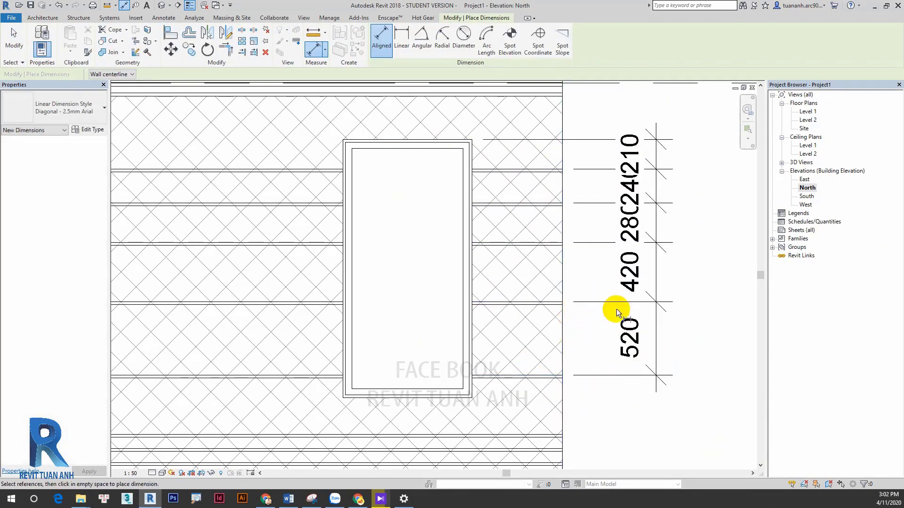
{"action": "key", "text": "Escape"}
{"action": "left_click", "coordinate": [497, 41]}
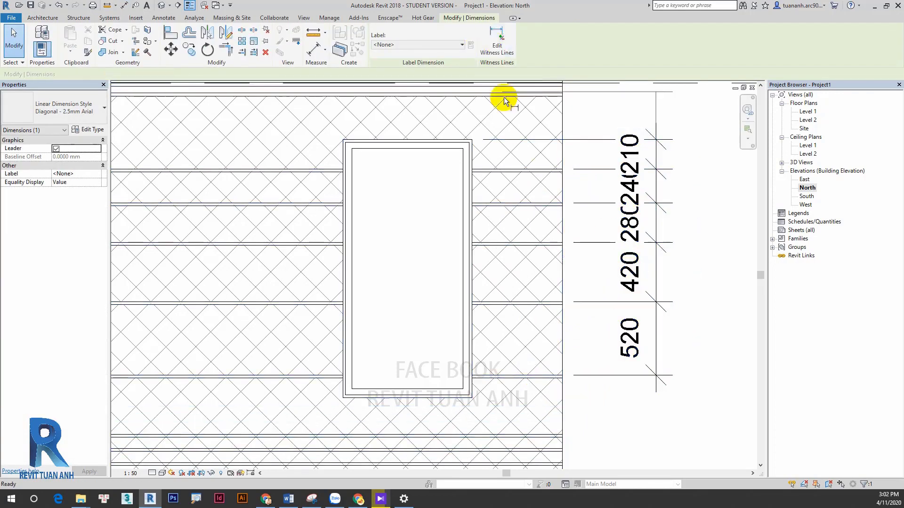
{"action": "left_click", "coordinate": [467, 400]}
{"action": "left_click", "coordinate": [646, 434]}
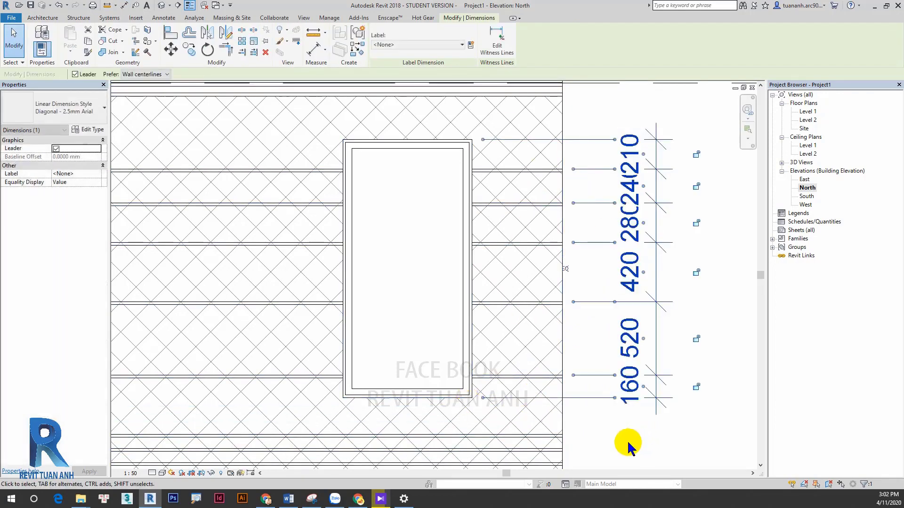
{"action": "left_click", "coordinate": [627, 440]}
{"action": "left_click", "coordinate": [627, 303]}
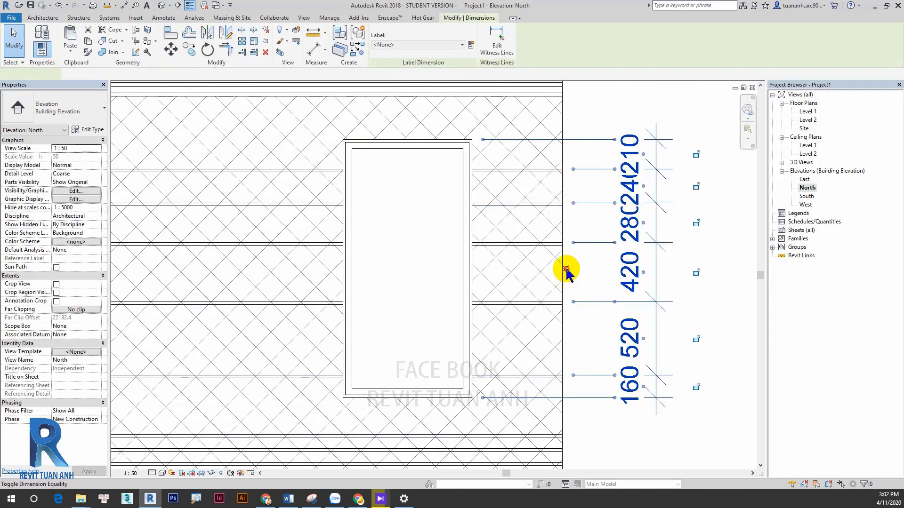
{"action": "left_click", "coordinate": [565, 267]}
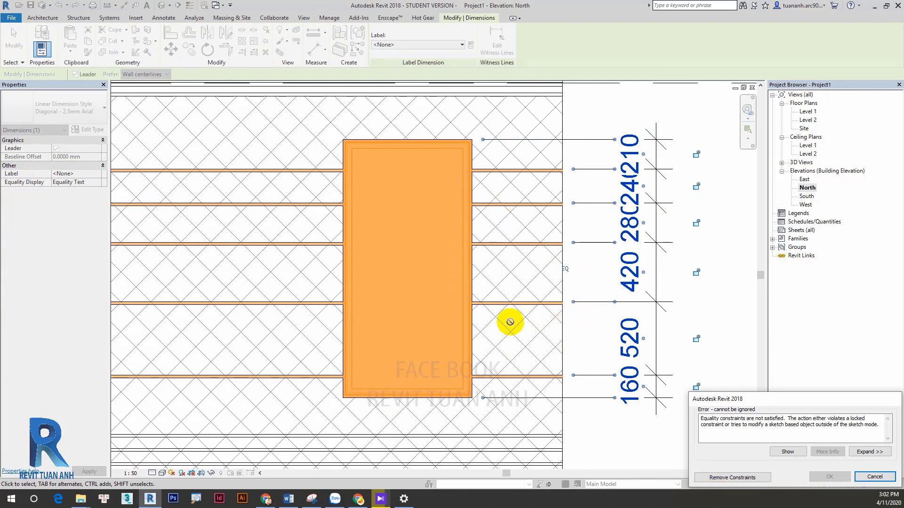
{"action": "key", "text": "Escape"}
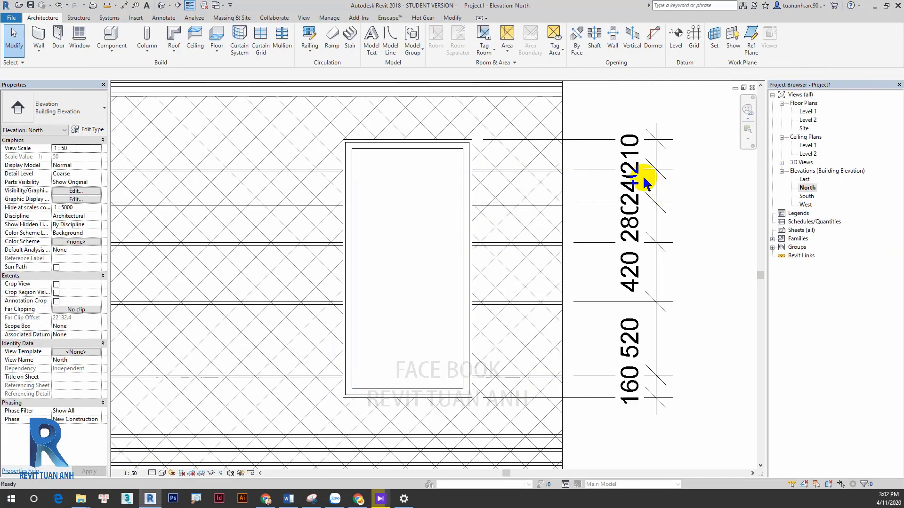
{"action": "left_click", "coordinate": [643, 178]}
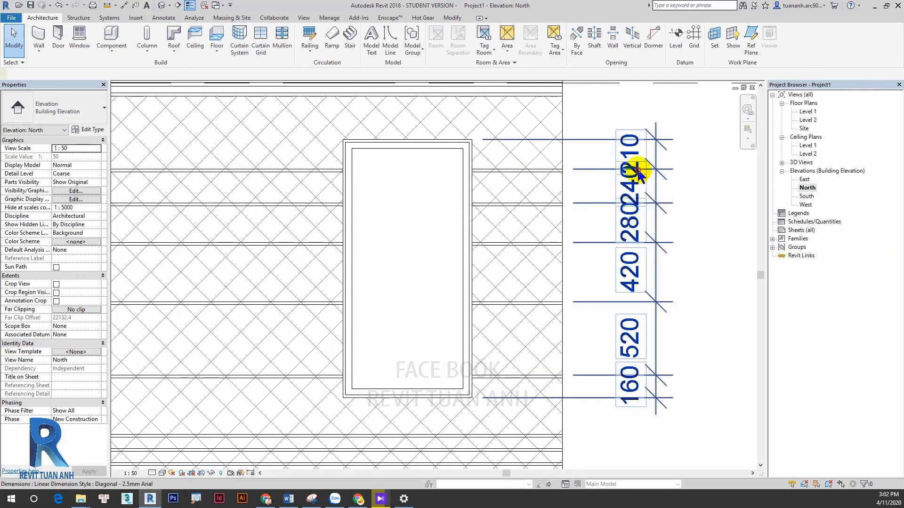
{"action": "key", "text": "Delete"}
Draw reference planes level with the window head and sill, extending right of the wall
{"action": "key", "text": "d"}
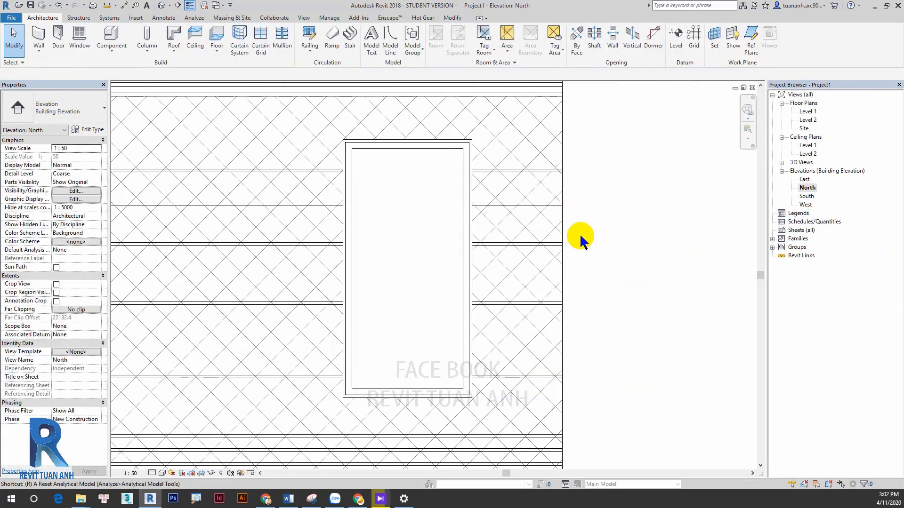
{"action": "key", "text": "i"}
{"action": "left_click_drag", "start_coordinate": [548, 126], "coordinate": [546, 304]}
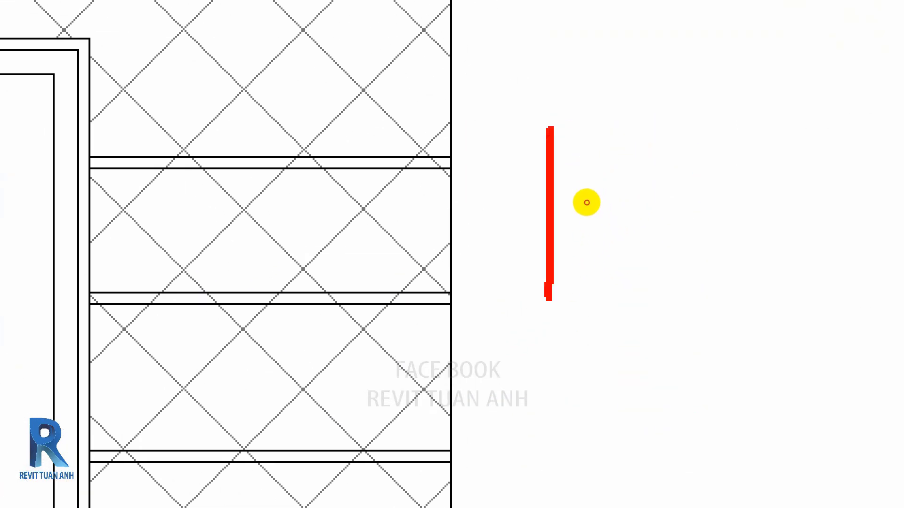
{"action": "mouse_move", "coordinate": [518, 141]}
{"action": "left_mouse_down"}
{"action": "mouse_move", "coordinate": [579, 228]}
{"action": "mouse_move", "coordinate": [680, 280]}
{"action": "left_mouse_up"}
{"action": "left_click_drag", "start_coordinate": [748, 136], "coordinate": [736, 320]}
{"action": "left_click_drag", "start_coordinate": [711, 134], "coordinate": [705, 205]}
{"action": "key", "text": "r"}
{"action": "key", "text": "p"}
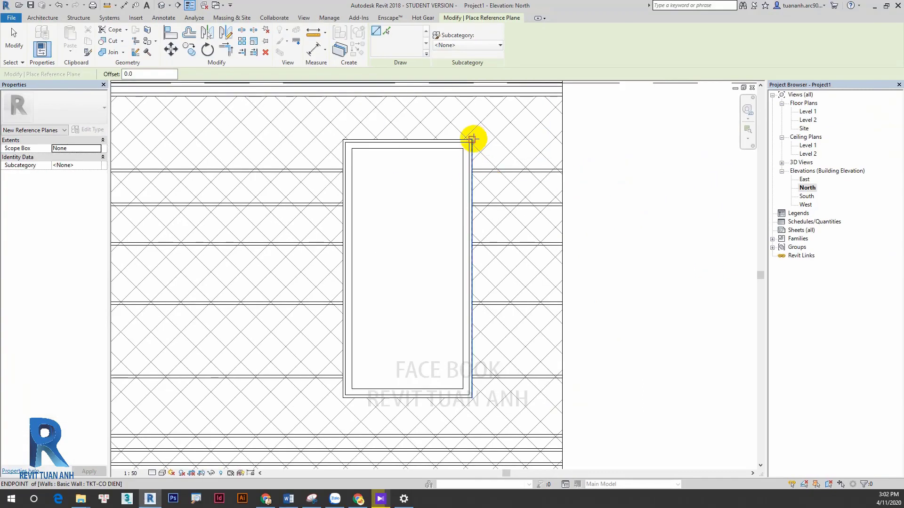
{"action": "left_click", "coordinate": [472, 139]}
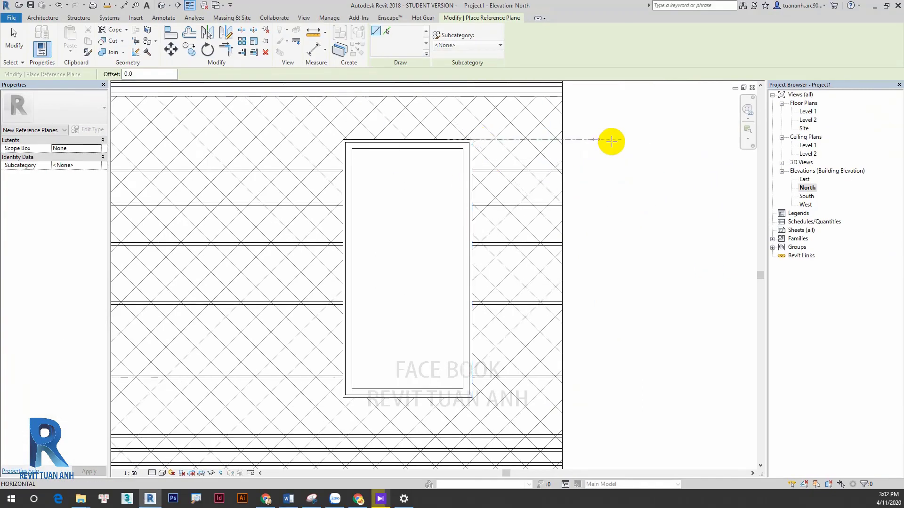
{"action": "left_click", "coordinate": [661, 139]}
{"action": "left_click", "coordinate": [473, 397]}
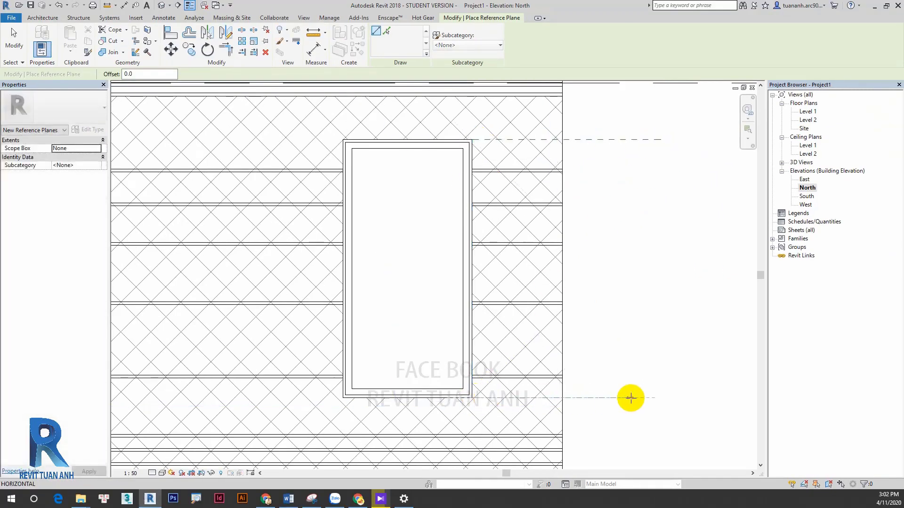
{"action": "left_click", "coordinate": [635, 398]}
{"action": "key", "text": "Escape"}
{"action": "key", "text": "Escape"}
Dimension the head plane, four reveals and sill plane in one chain, then select it
{"action": "key", "text": "d"}
{"action": "key", "text": "i"}
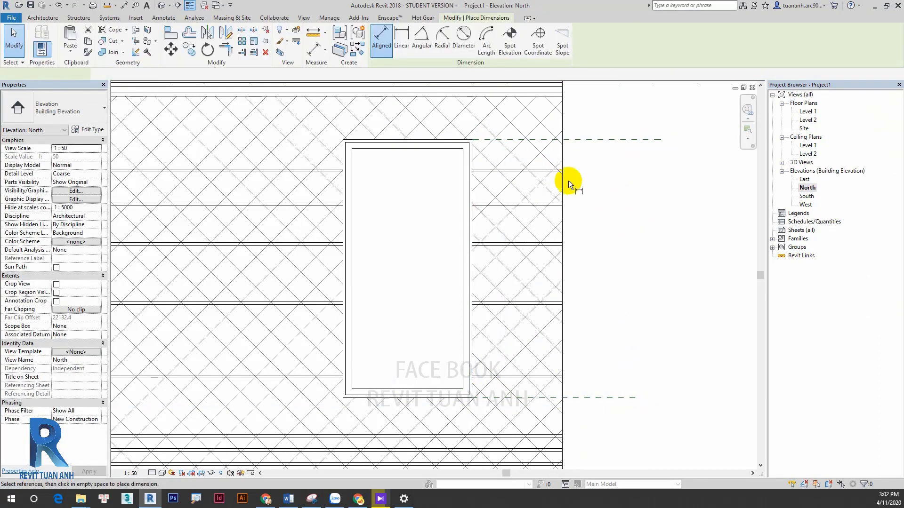
{"action": "left_click", "coordinate": [555, 166]}
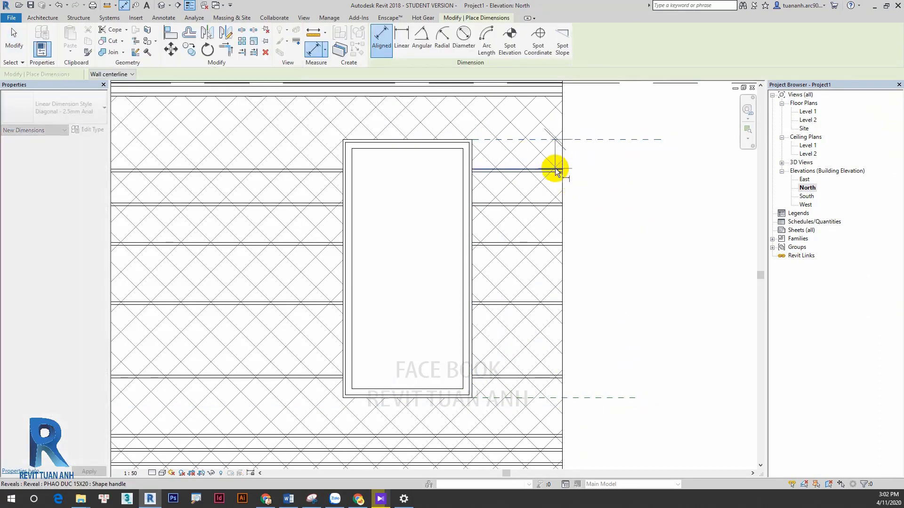
{"action": "left_click", "coordinate": [549, 203]}
{"action": "left_click", "coordinate": [546, 243]}
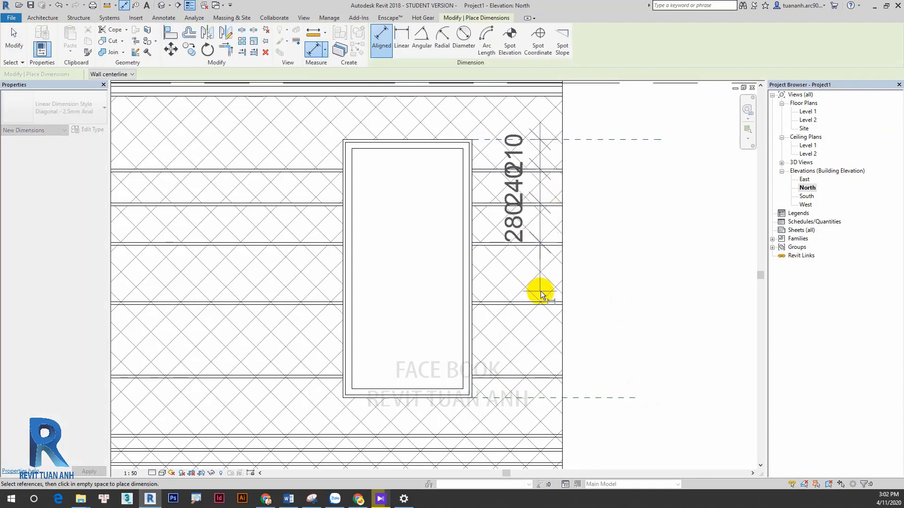
{"action": "left_click", "coordinate": [546, 302]}
{"action": "left_click", "coordinate": [546, 376]}
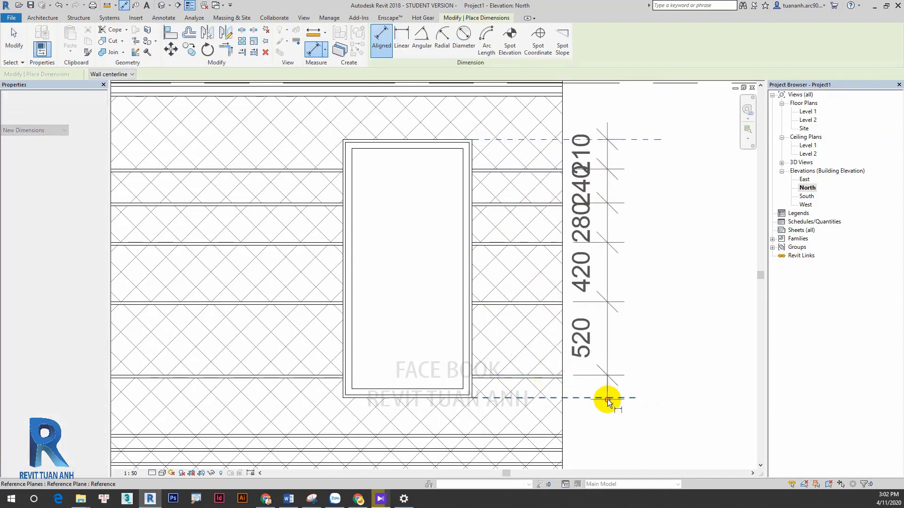
{"action": "left_click", "coordinate": [606, 398]}
{"action": "left_click", "coordinate": [720, 376]}
{"action": "key", "text": "Escape"}
{"action": "key", "text": "Escape"}
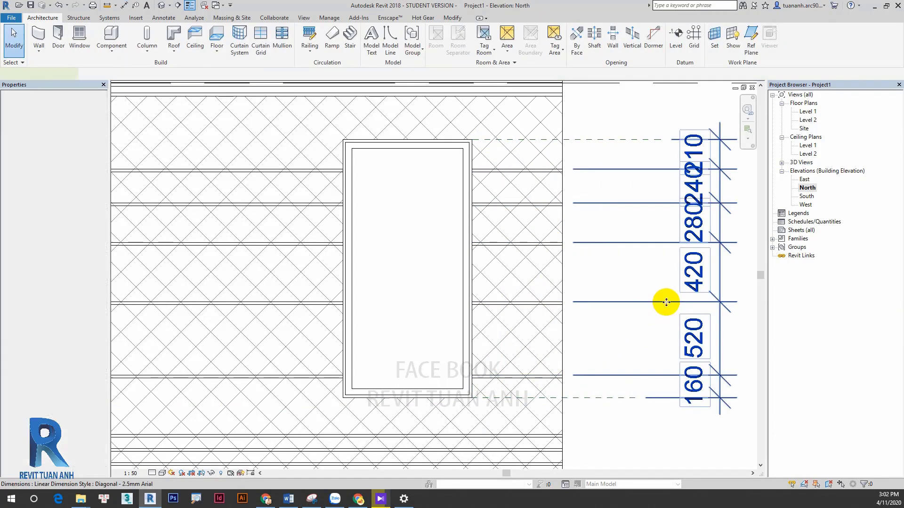
{"action": "left_click", "coordinate": [629, 269]}
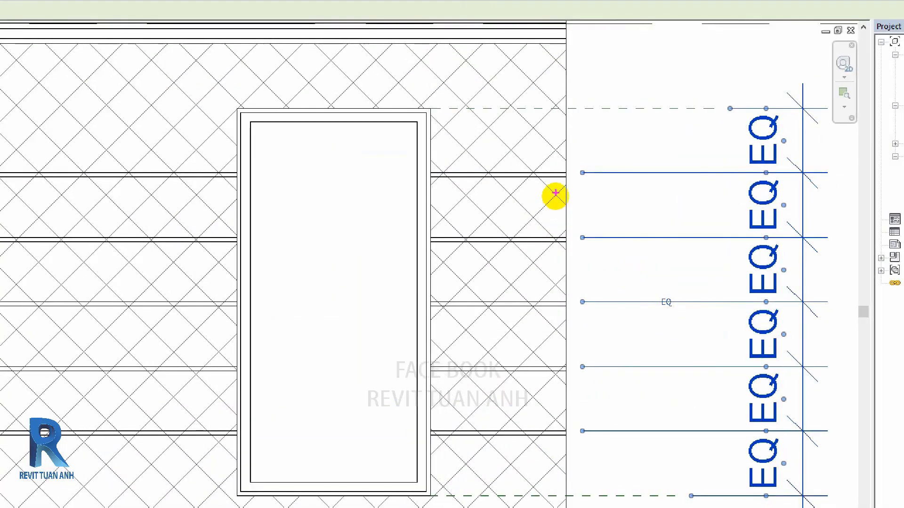
{"action": "left_click_drag", "start_coordinate": [548, 314], "coordinate": [574, 424]}
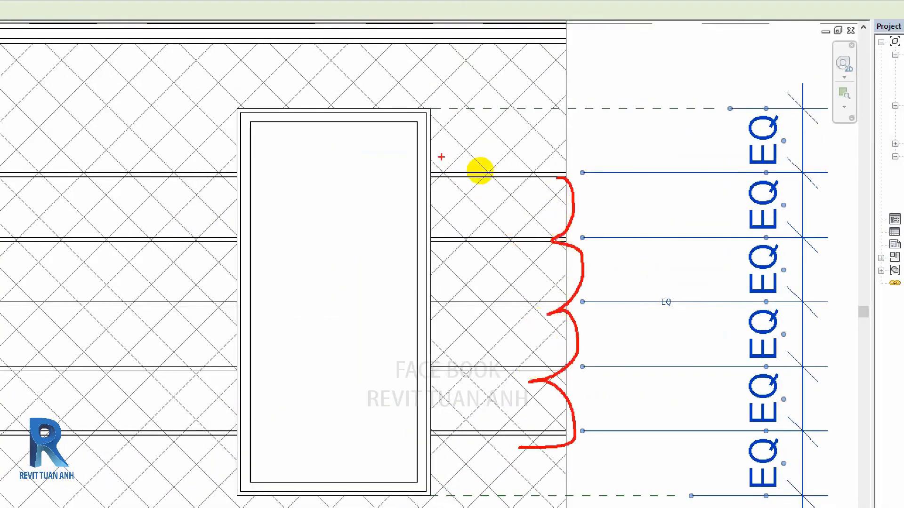
{"action": "left_click_drag", "start_coordinate": [443, 108], "coordinate": [454, 173]}
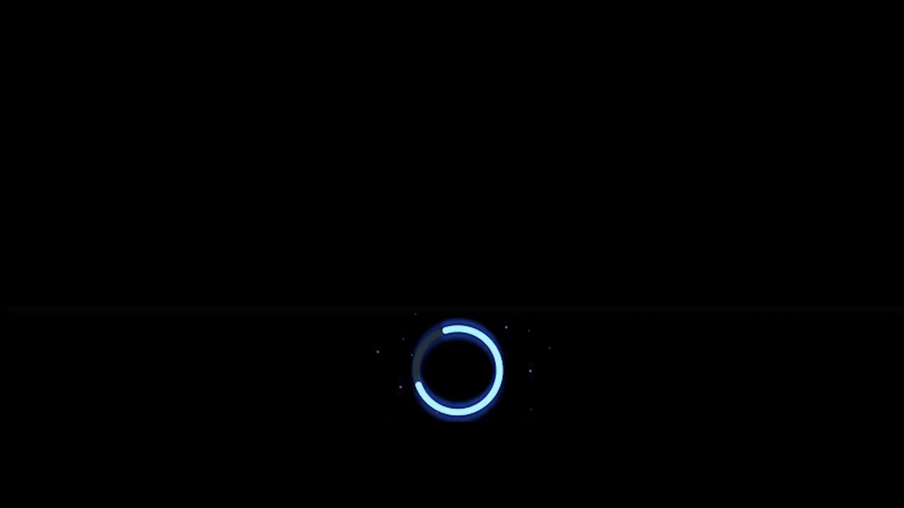
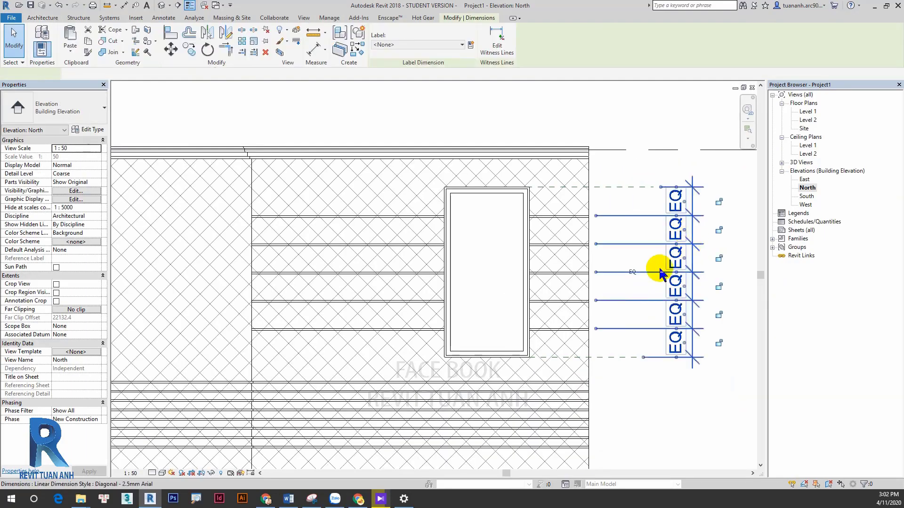
Close the warning with OK and zoom the {3D} view in on the wall around the window
{"action": "left_click", "coordinate": [826, 477]}
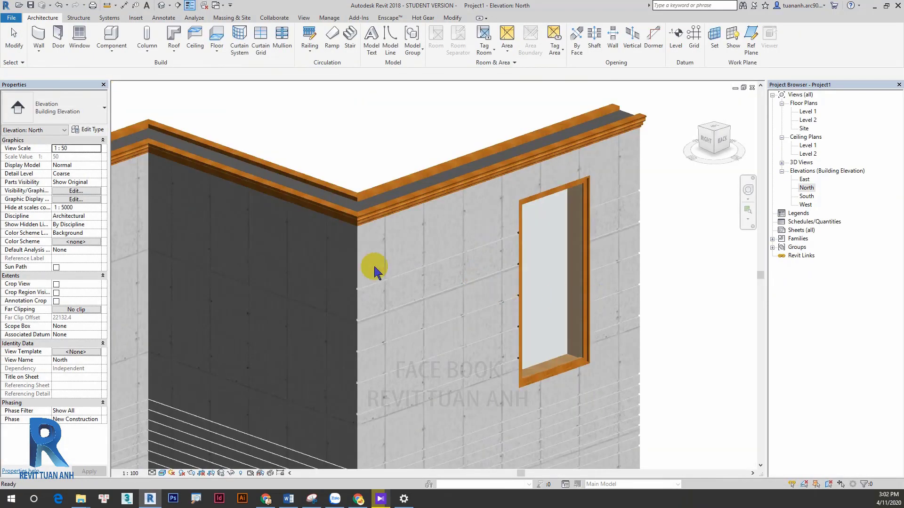
{"action": "scroll", "coordinate": [528, 363], "scroll_direction": "up", "scroll_amount": 3}
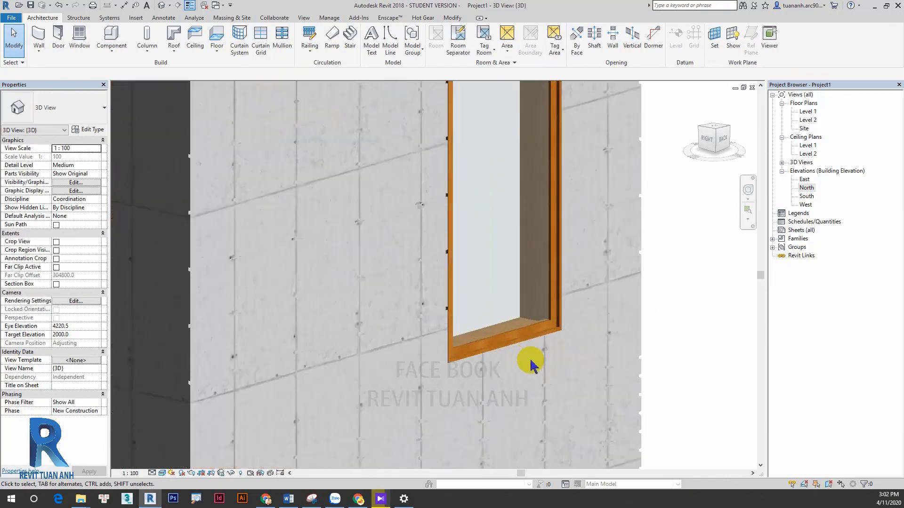
{"action": "scroll", "coordinate": [453, 352], "scroll_direction": "up", "scroll_amount": 3}
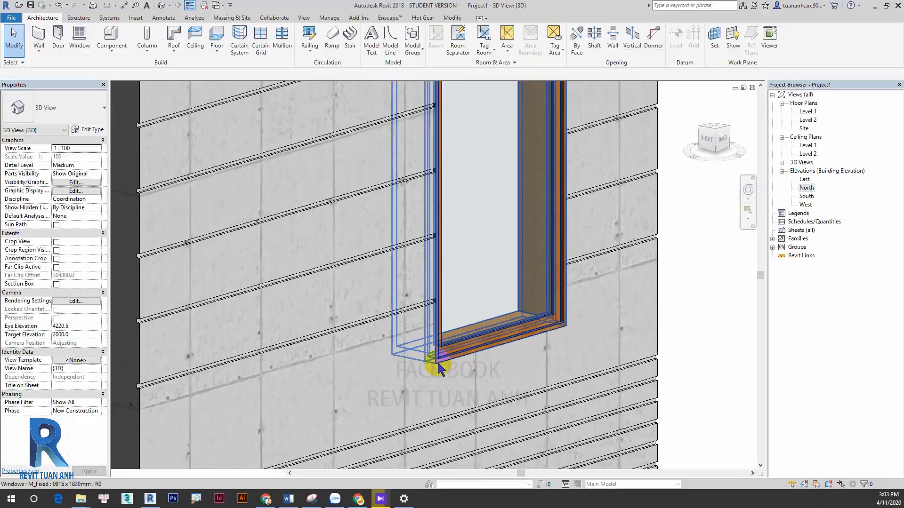
{"action": "scroll", "coordinate": [496, 359], "scroll_direction": "down", "scroll_amount": 3}
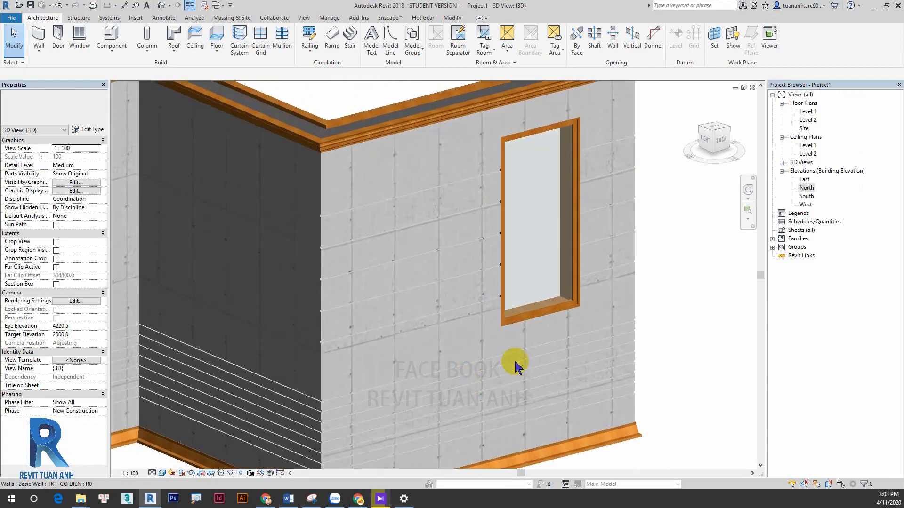
{"action": "scroll", "coordinate": [377, 283], "scroll_direction": "up", "scroll_amount": 3}
{"action": "scroll", "coordinate": [373, 216], "scroll_direction": "up", "scroll_amount": 3}
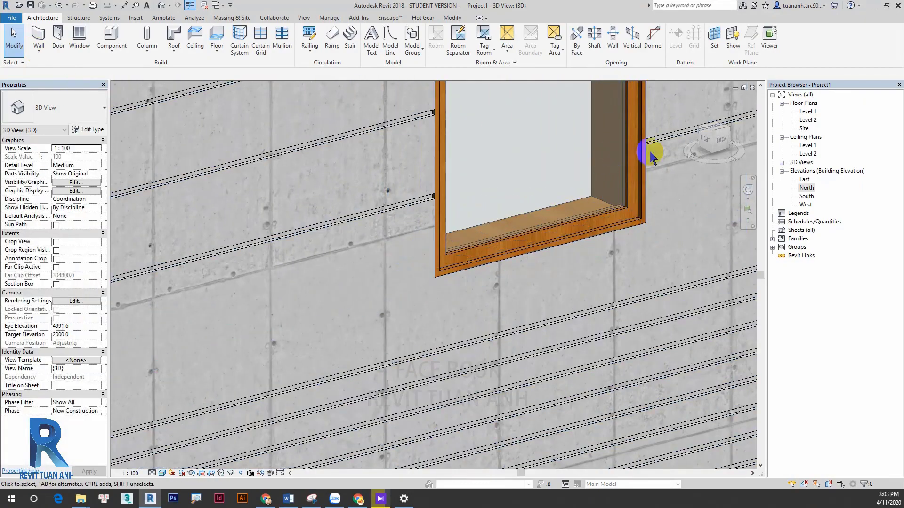
{"action": "left_click", "coordinate": [579, 173]}
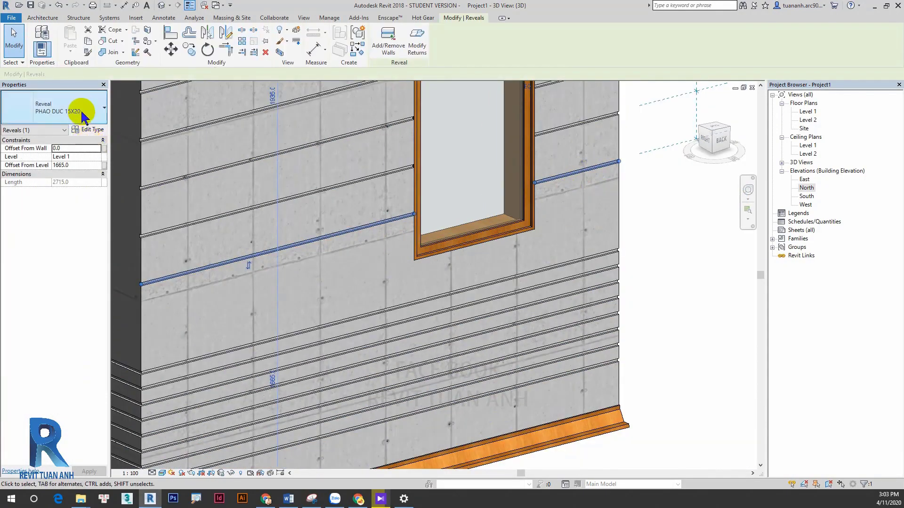
{"action": "left_click", "coordinate": [79, 108]}
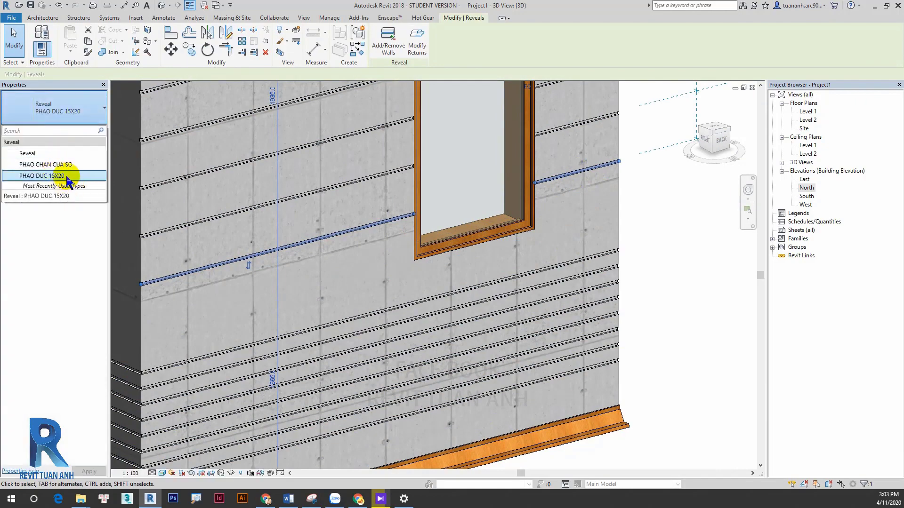
{"action": "left_click", "coordinate": [683, 247]}
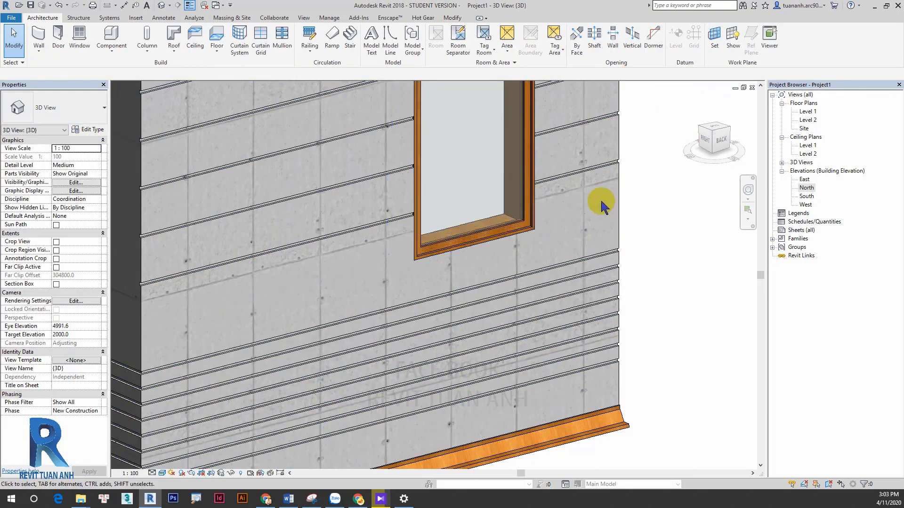
{"action": "left_click", "coordinate": [587, 169]}
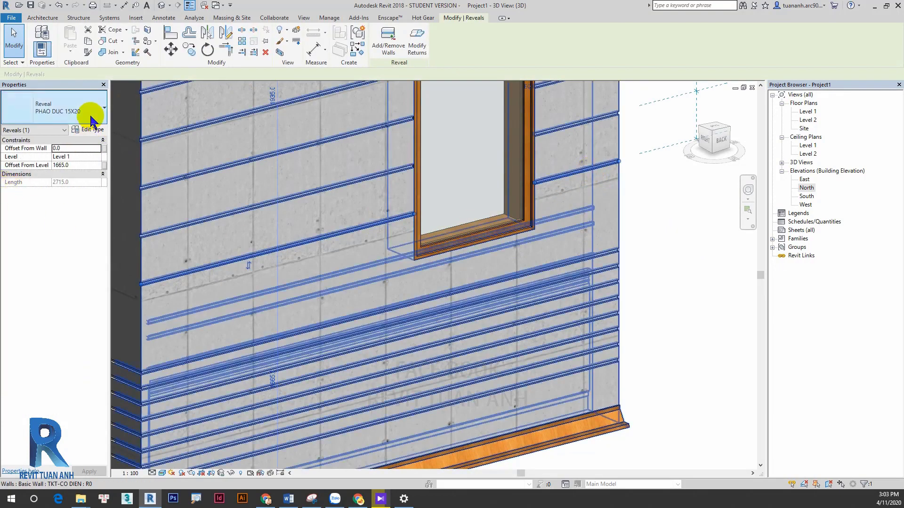
{"action": "left_click", "coordinate": [93, 121]}
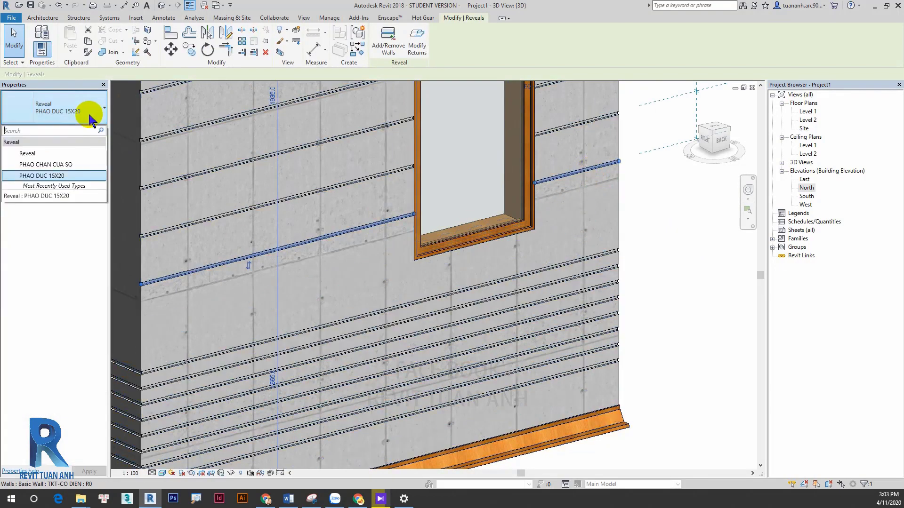
{"action": "left_click", "coordinate": [68, 166]}
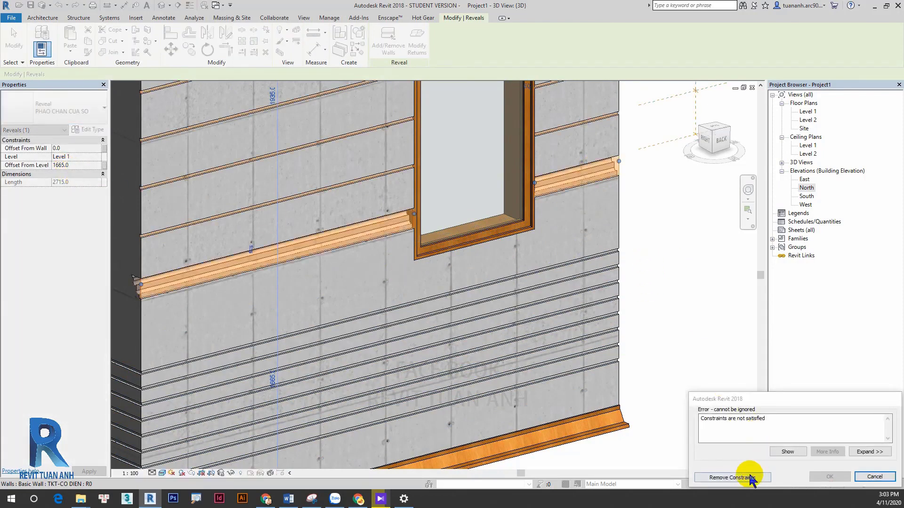
{"action": "left_click", "coordinate": [744, 477]}
{"action": "left_click", "coordinate": [663, 264]}
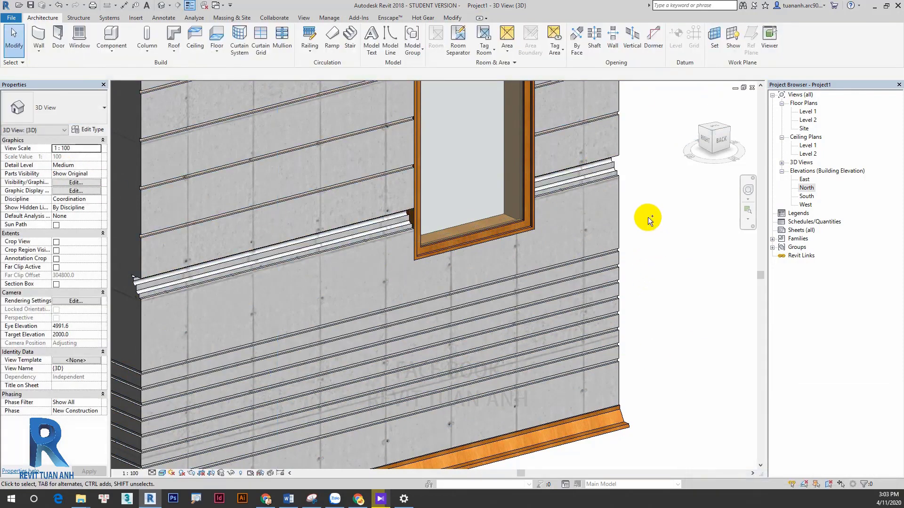
{"action": "key", "text": "ctrl+z"}
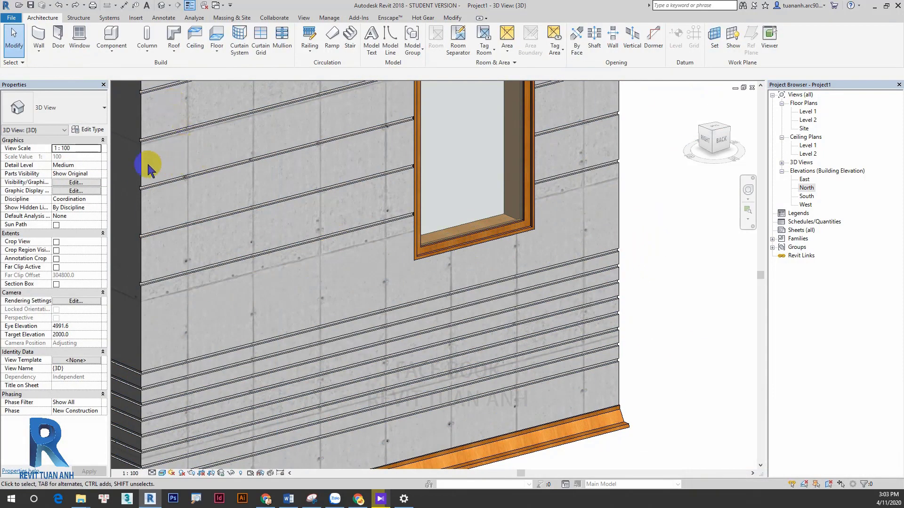
{"action": "middle_click_drag", "start_coordinate": [465, 253], "coordinate": [482, 257]}
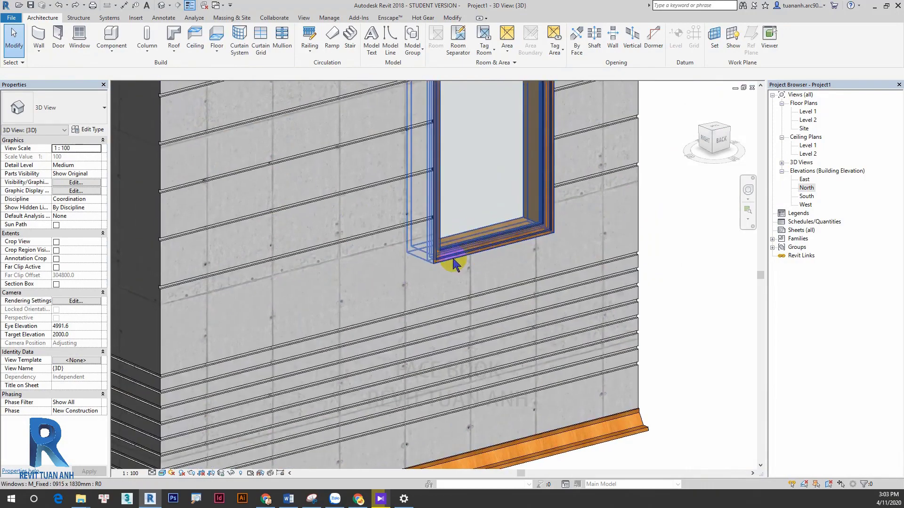
{"action": "scroll", "coordinate": [413, 282], "scroll_direction": "down", "scroll_amount": 2}
Duplicate the Cornice wall sweep as PHAO LỖI CHÂN CỦA SỔ with profile phao co dien 2
{"action": "left_click", "coordinate": [39, 53]}
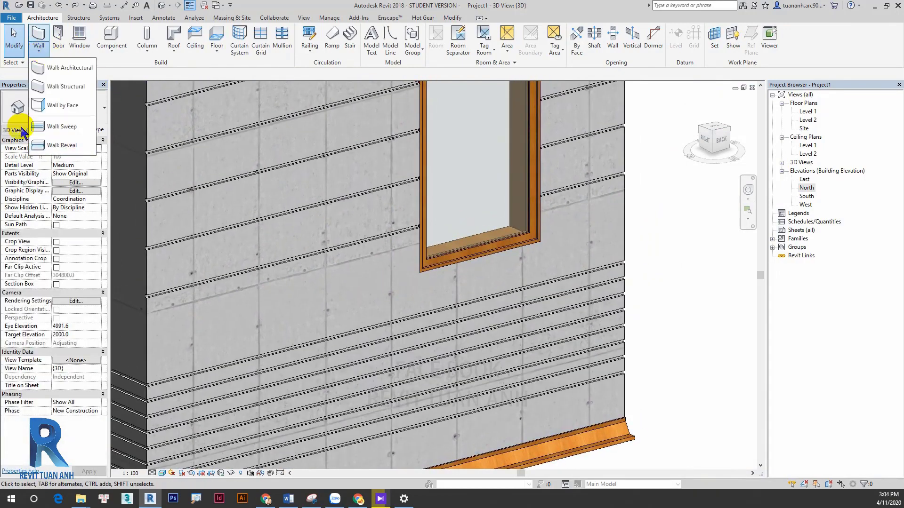
{"action": "left_click", "coordinate": [74, 130]}
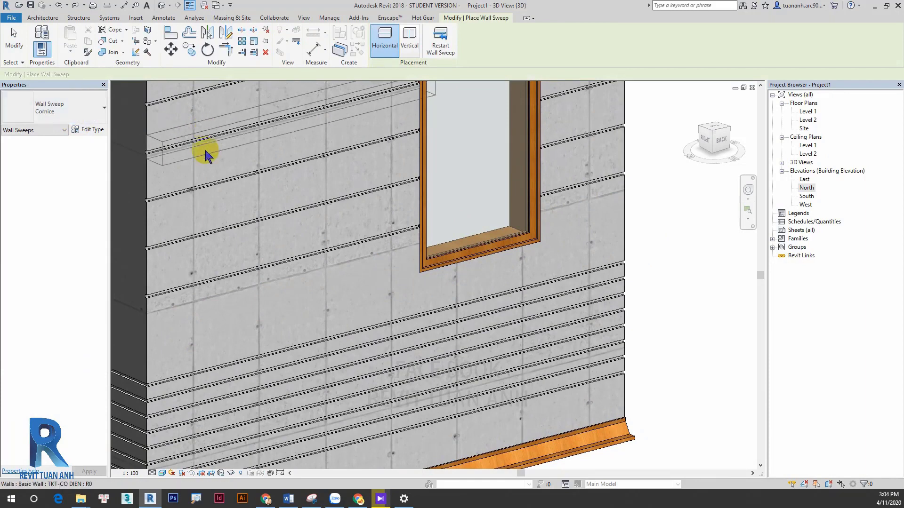
{"action": "left_click", "coordinate": [89, 130]}
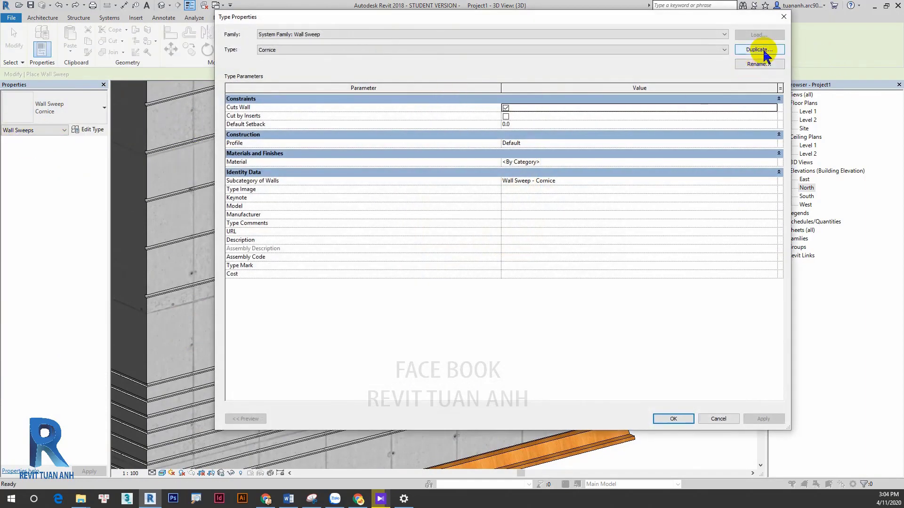
{"action": "left_click", "coordinate": [759, 49]}
{"action": "type", "text": "PHAO LỖI CHÂN CỬA SỔ"}
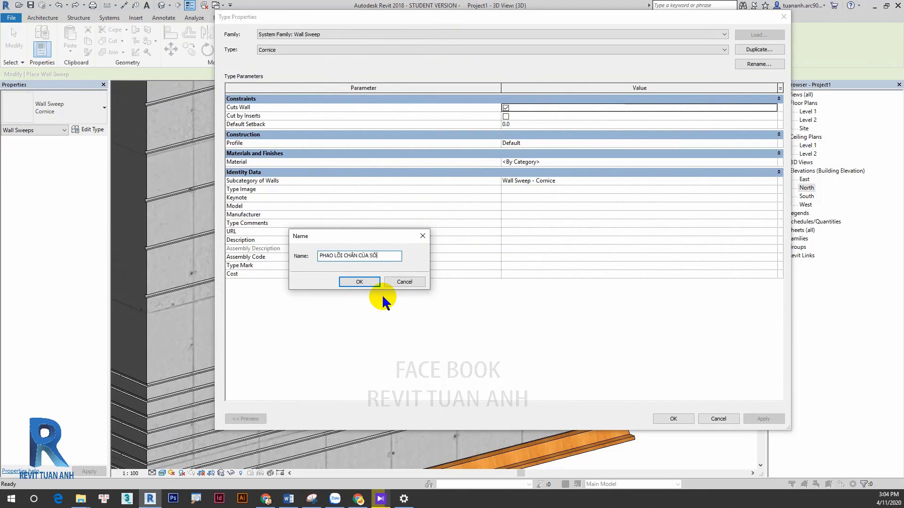
{"action": "left_click", "coordinate": [369, 282]}
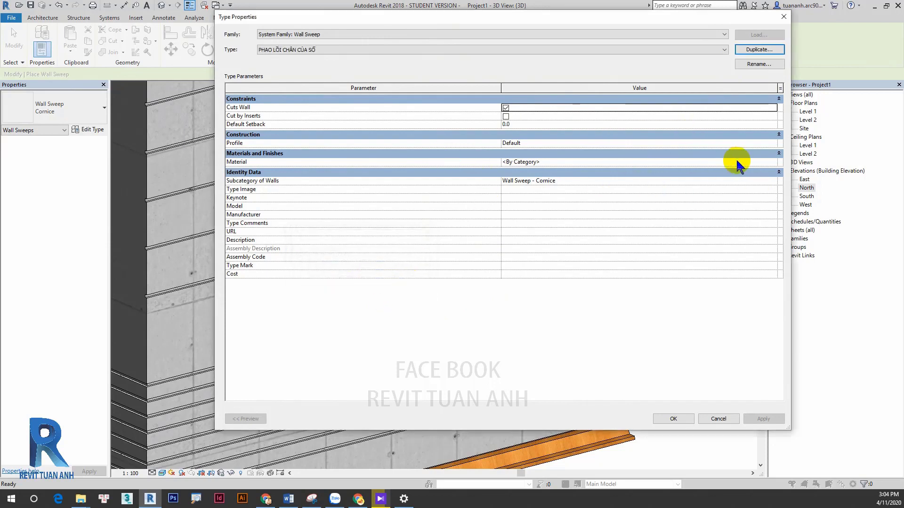
{"action": "left_click", "coordinate": [773, 143]}
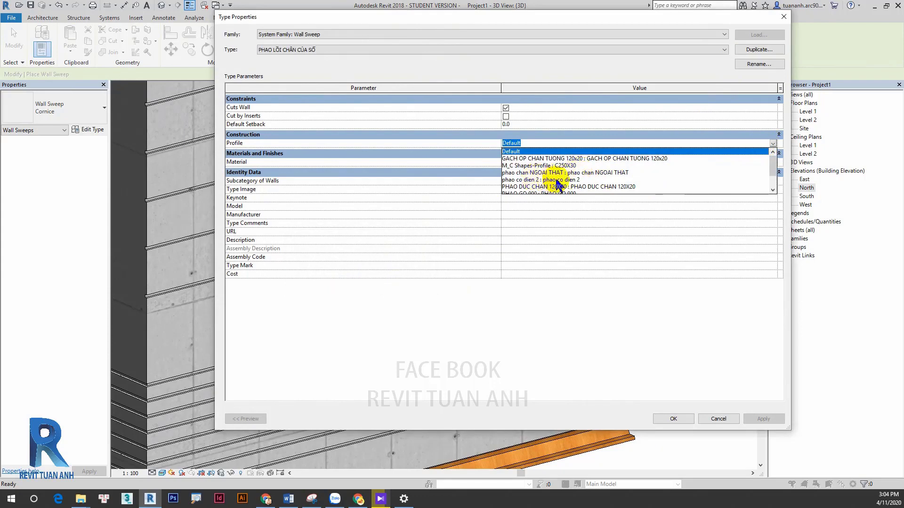
{"action": "left_click", "coordinate": [570, 180]}
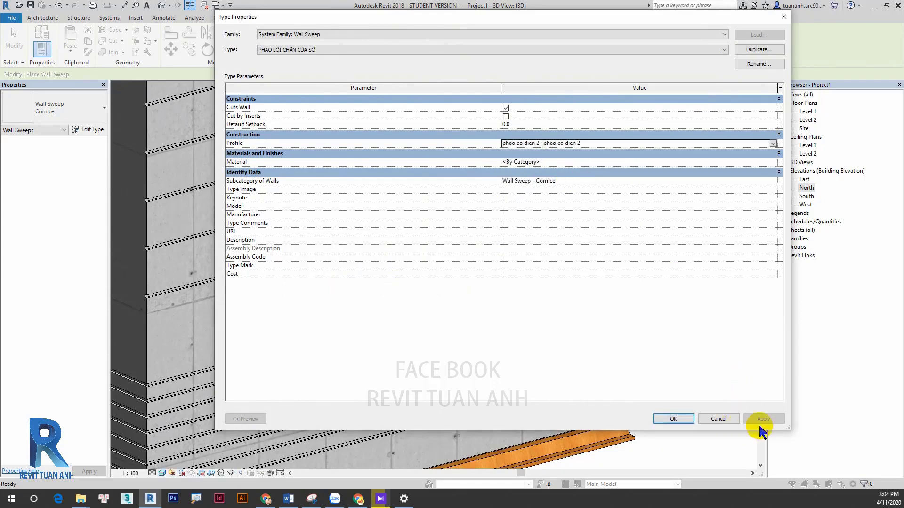
{"action": "left_click", "coordinate": [686, 418]}
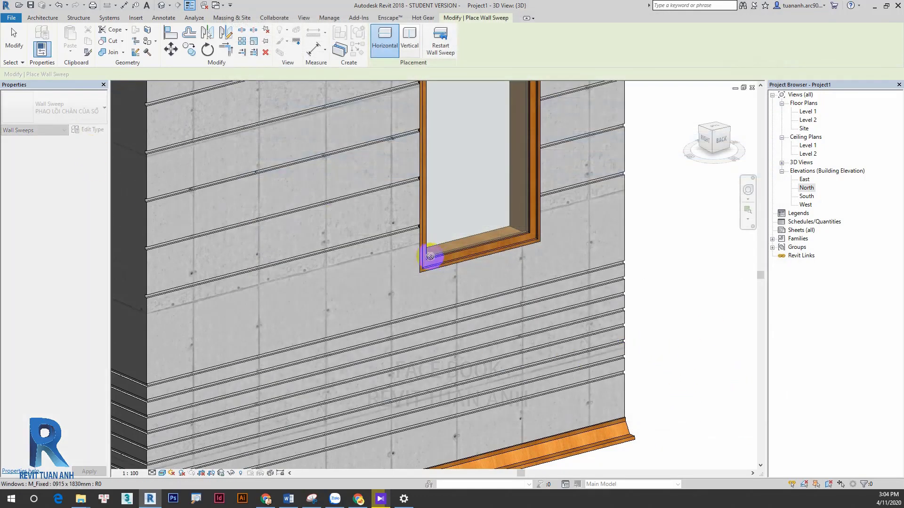
Place the new sweep along the wall below the window
{"action": "scroll", "coordinate": [523, 258], "scroll_direction": "up", "scroll_amount": 2}
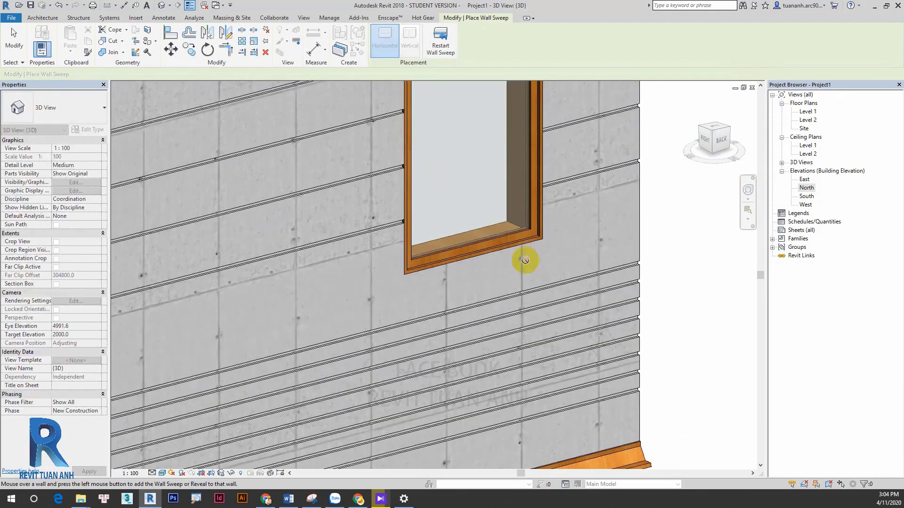
{"action": "left_click", "coordinate": [537, 256]}
{"action": "scroll", "coordinate": [536, 257], "scroll_direction": "down", "scroll_amount": 2}
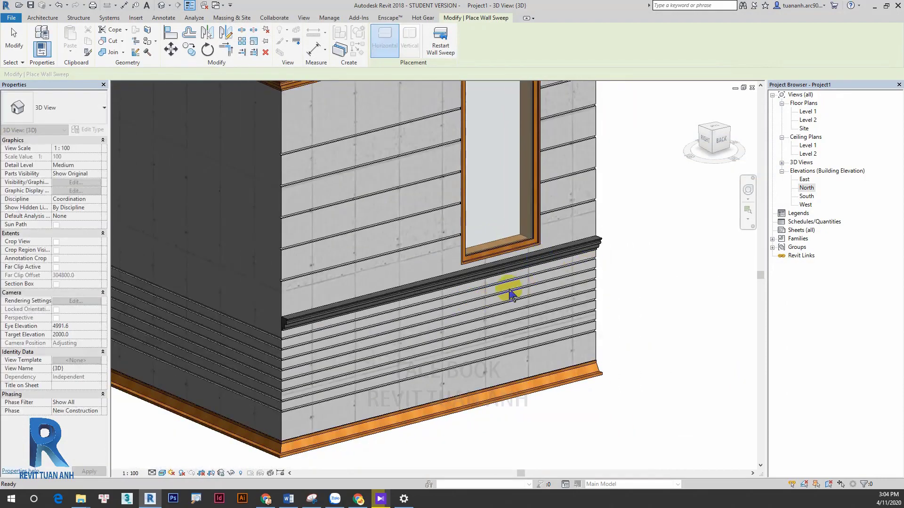
{"action": "key", "text": "Escape"}
Align the sweep's top with the window's bottom edge
{"action": "scroll", "coordinate": [485, 276], "scroll_direction": "up", "scroll_amount": 2}
{"action": "scroll", "coordinate": [632, 226], "scroll_direction": "up", "scroll_amount": 2}
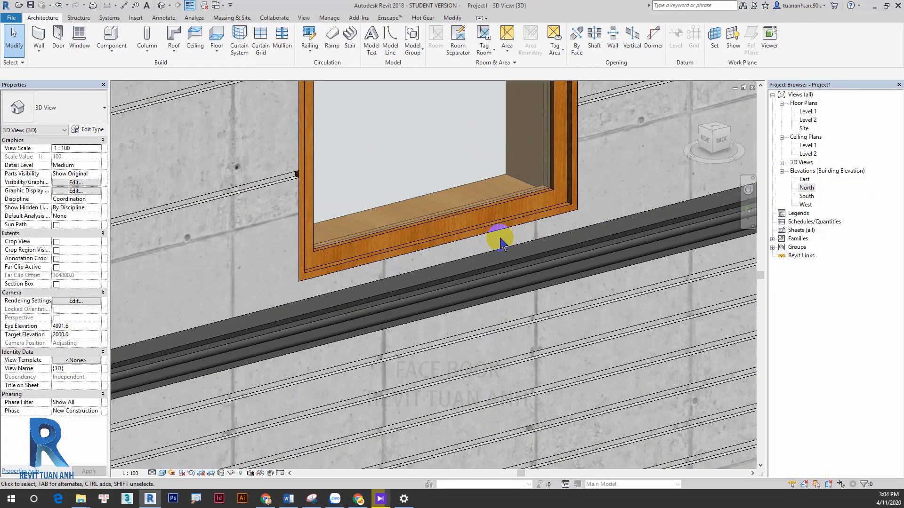
{"action": "scroll", "coordinate": [329, 278], "scroll_direction": "up", "scroll_amount": 2}
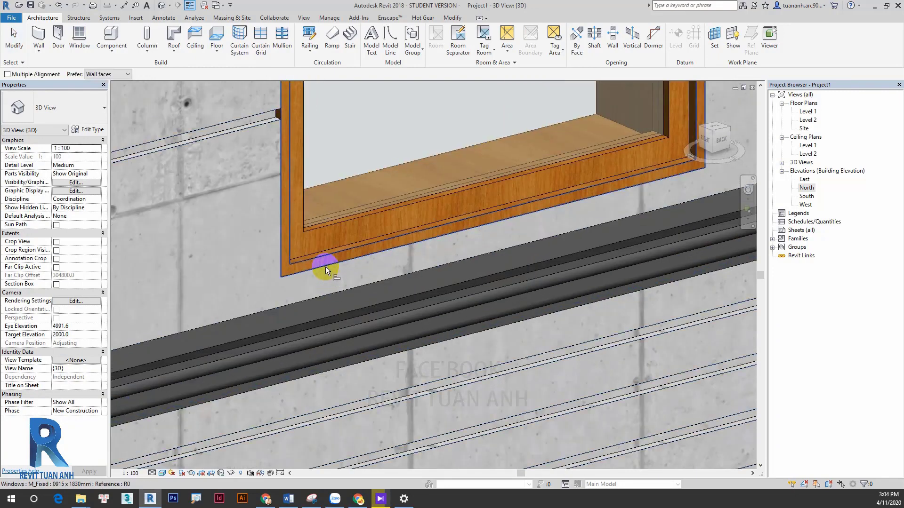
{"action": "left_click", "coordinate": [325, 266]}
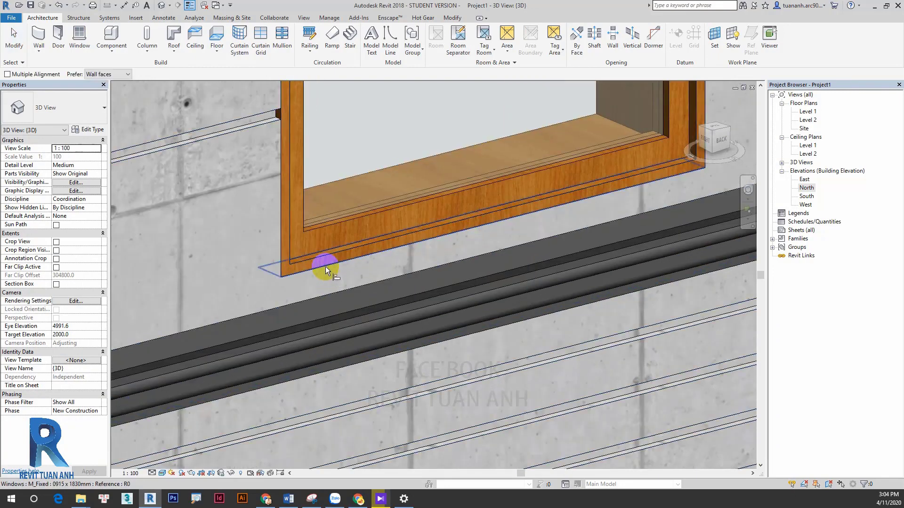
{"action": "left_click", "coordinate": [357, 309]}
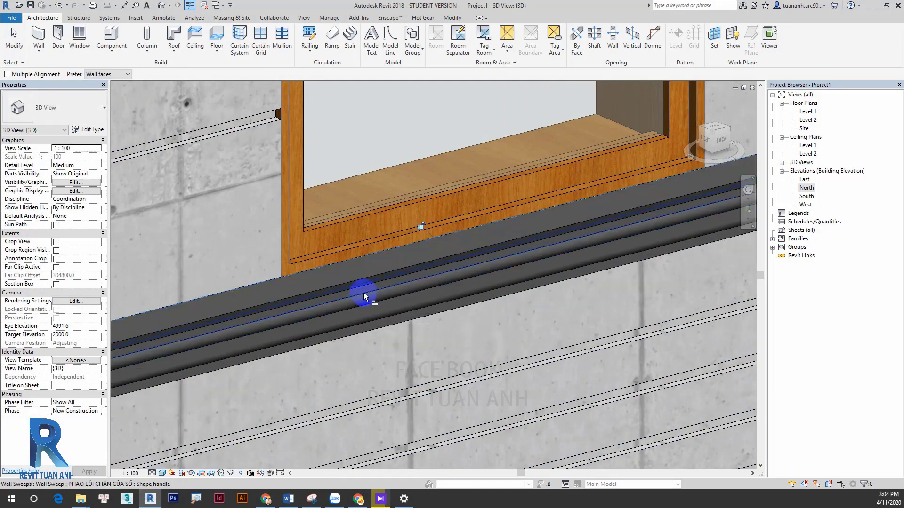
{"action": "scroll", "coordinate": [363, 293], "scroll_direction": "down", "scroll_amount": 5}
{"action": "key", "text": "Escape"}
Drag the sill sweep's end grip inward to shorten it
{"action": "scroll", "coordinate": [227, 337], "scroll_direction": "up", "scroll_amount": 1}
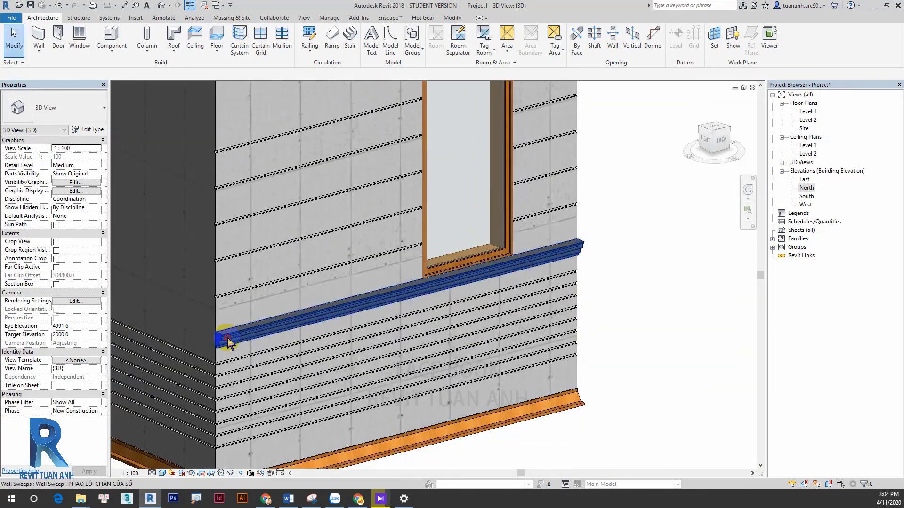
{"action": "left_click", "coordinate": [227, 338]}
{"action": "scroll", "coordinate": [221, 336], "scroll_direction": "up", "scroll_amount": 2}
{"action": "scroll", "coordinate": [212, 336], "scroll_direction": "up", "scroll_amount": 2}
{"action": "left_click_drag", "start_coordinate": [210, 336], "coordinate": [323, 344]}
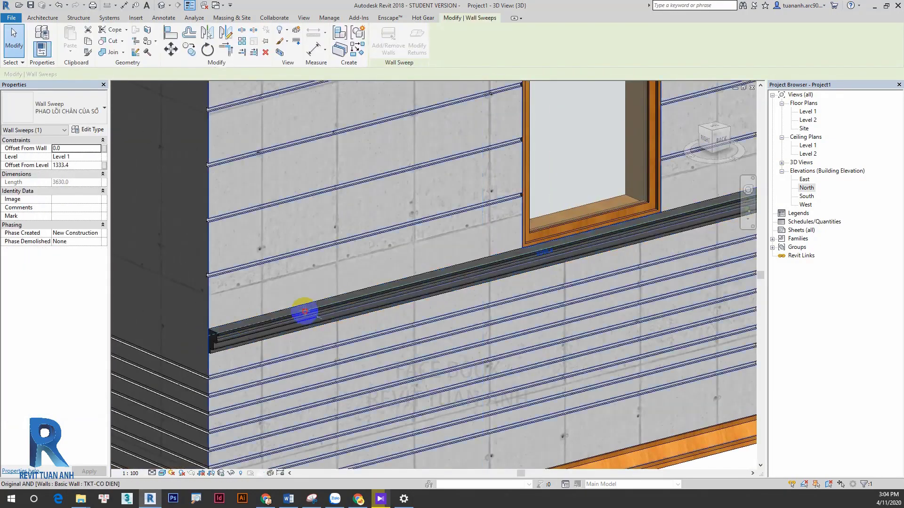
{"action": "key", "text": "Escape"}
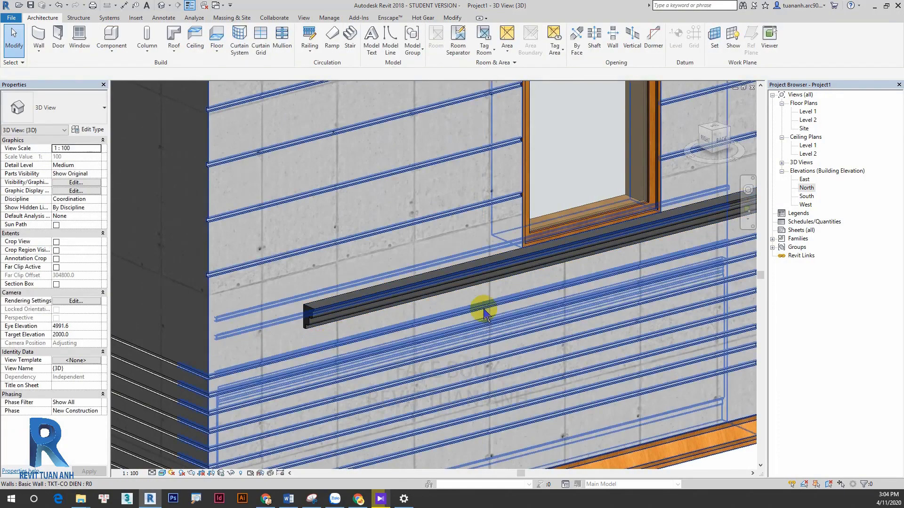
{"action": "middle_click_drag", "start_coordinate": [480, 313], "coordinate": [463, 316]}
Align the sweep's end to the window frame edge using AL
{"action": "key", "text": "a"}
{"action": "key", "text": "l"}
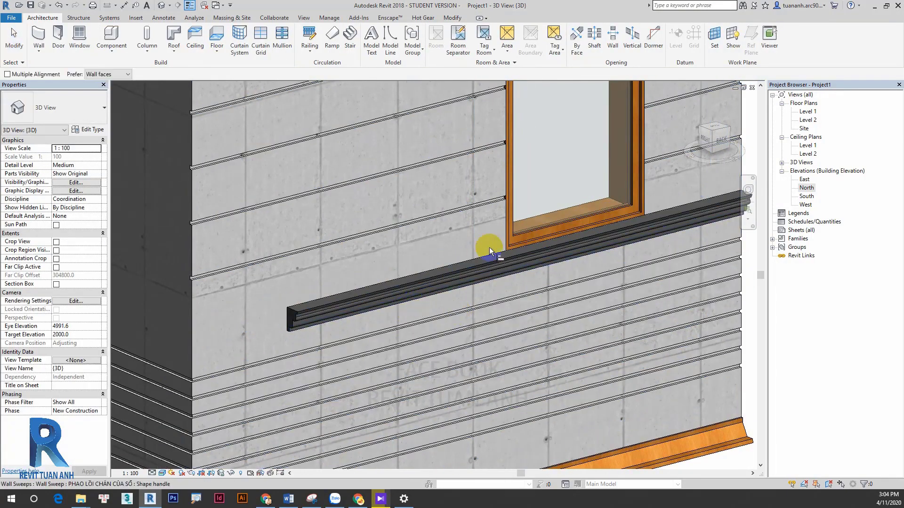
{"action": "scroll", "coordinate": [494, 245], "scroll_direction": "up", "scroll_amount": 2}
{"action": "scroll", "coordinate": [509, 243], "scroll_direction": "up", "scroll_amount": 2}
{"action": "scroll", "coordinate": [522, 241], "scroll_direction": "up", "scroll_amount": 1}
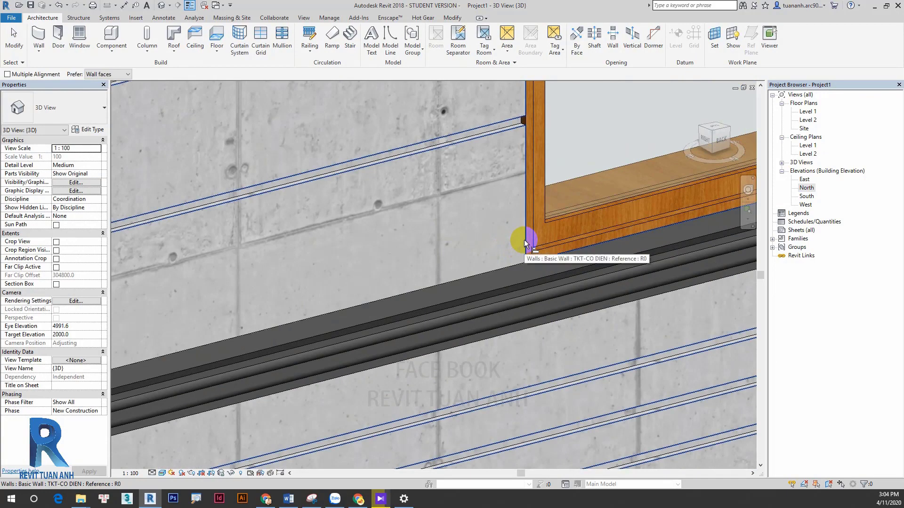
{"action": "key", "text": "Tab"}
{"action": "left_click", "coordinate": [524, 239]}
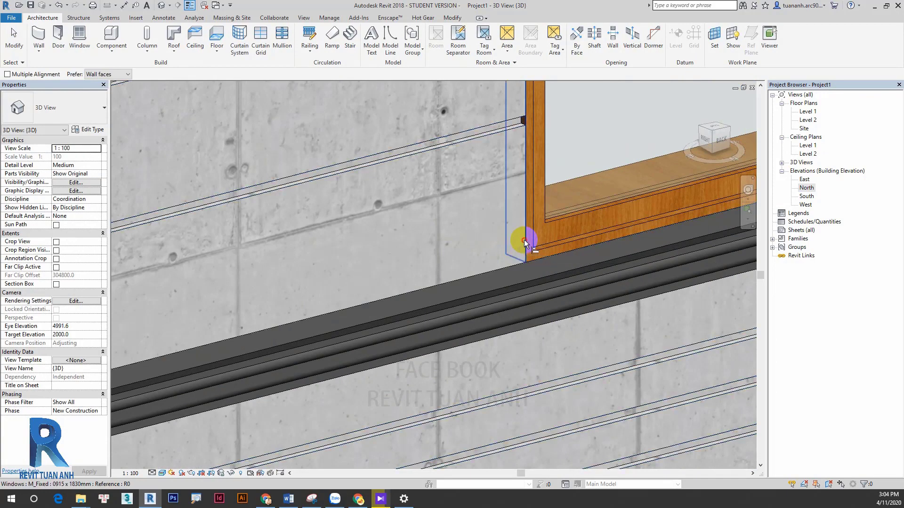
{"action": "scroll", "coordinate": [524, 239], "scroll_direction": "down", "scroll_amount": 3}
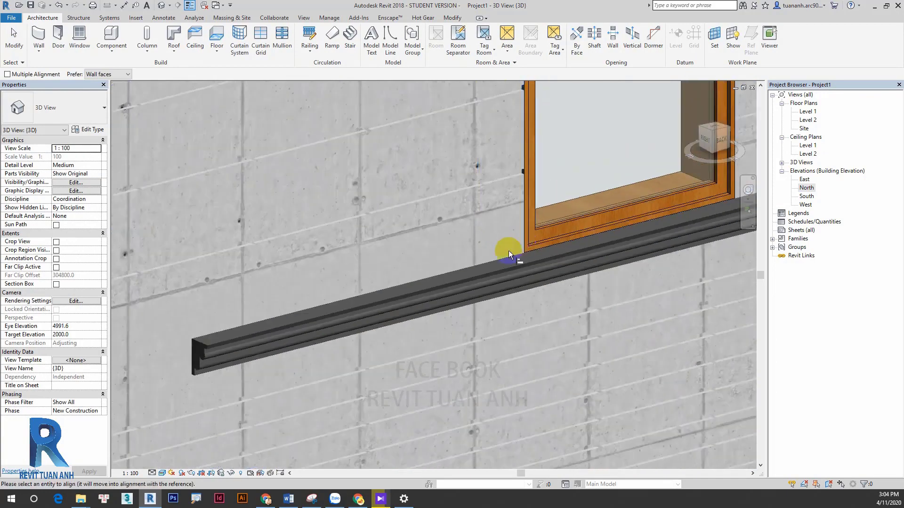
{"action": "left_click", "coordinate": [201, 358]}
Align against another window edge and finish the alignment
{"action": "scroll", "coordinate": [207, 352], "scroll_direction": "down", "scroll_amount": 3}
{"action": "scroll", "coordinate": [322, 304], "scroll_direction": "up", "scroll_amount": 3}
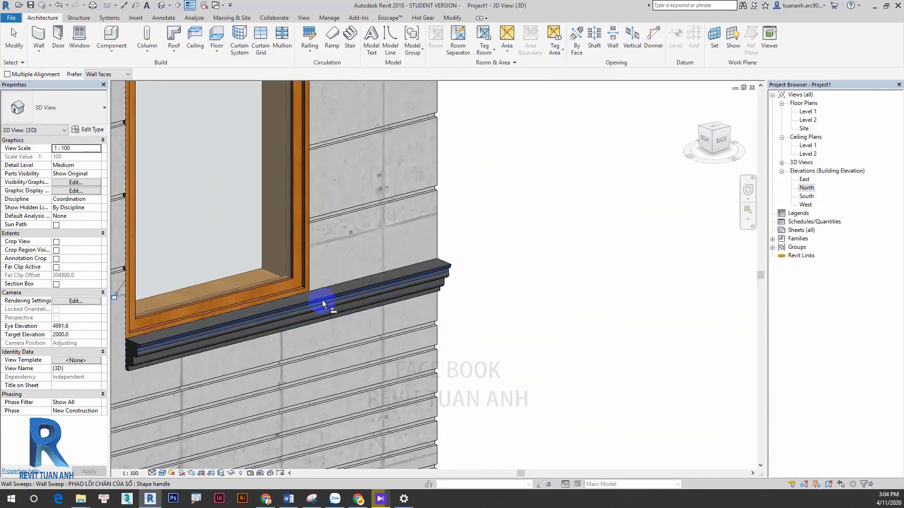
{"action": "scroll", "coordinate": [297, 270], "scroll_direction": "up", "scroll_amount": 2}
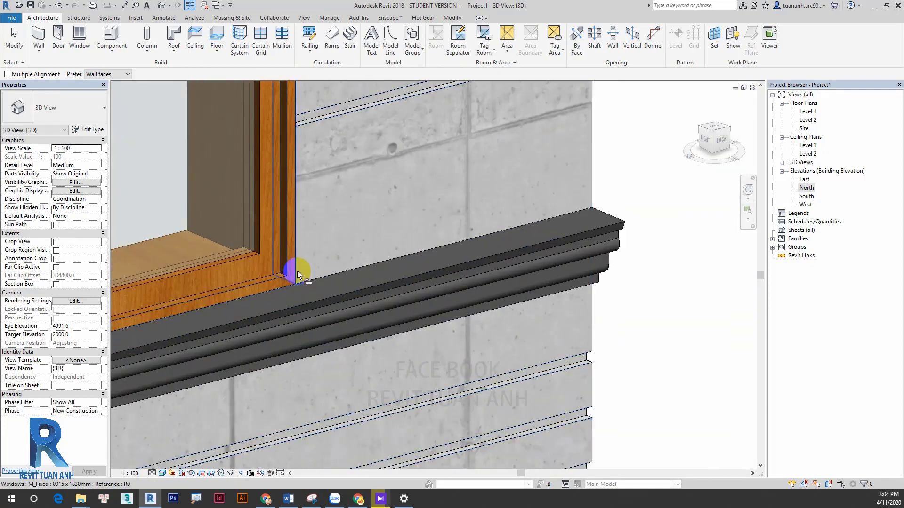
{"action": "left_click", "coordinate": [298, 270]}
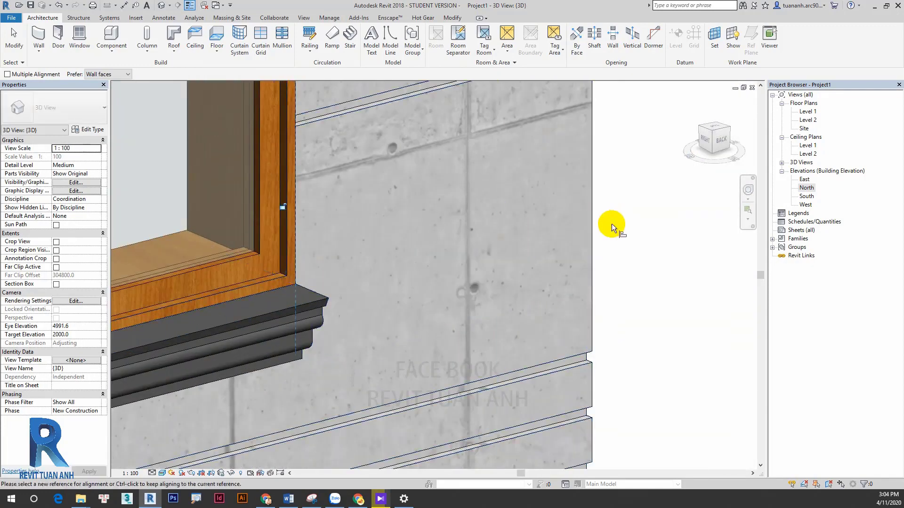
{"action": "key", "text": "Escape"}
Orbit to the other sill end and select the window-sill sweep
{"action": "scroll", "coordinate": [471, 294], "scroll_direction": "down", "scroll_amount": 4}
{"action": "mouse_move", "coordinate": [454, 296]}
{"action": "middle_mouse_down", "text": "shift"}
{"action": "mouse_move", "coordinate": [374, 357]}
{"action": "mouse_move", "coordinate": [205, 344]}
{"action": "middle_mouse_up", "text": "shift"}
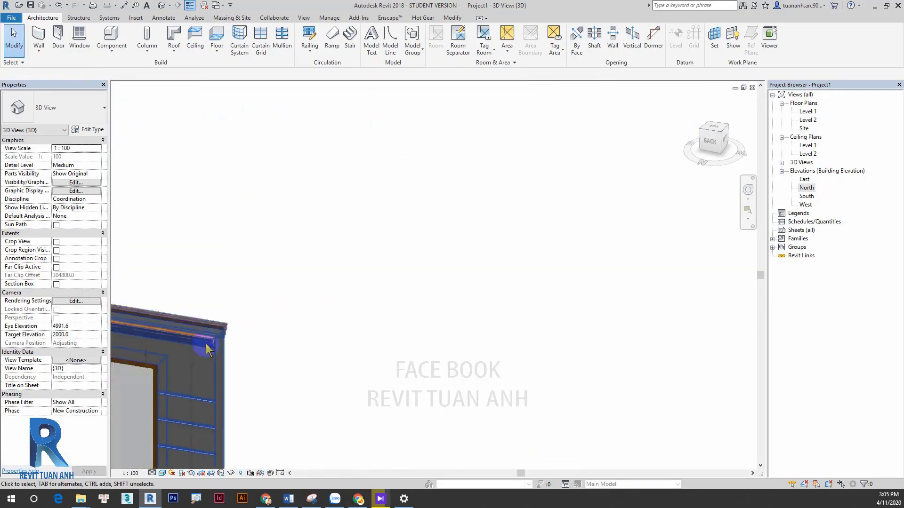
{"action": "scroll", "coordinate": [433, 306], "scroll_direction": "up", "scroll_amount": 3}
{"action": "scroll", "coordinate": [456, 285], "scroll_direction": "up", "scroll_amount": 3}
{"action": "scroll", "coordinate": [460, 297], "scroll_direction": "up", "scroll_amount": 2}
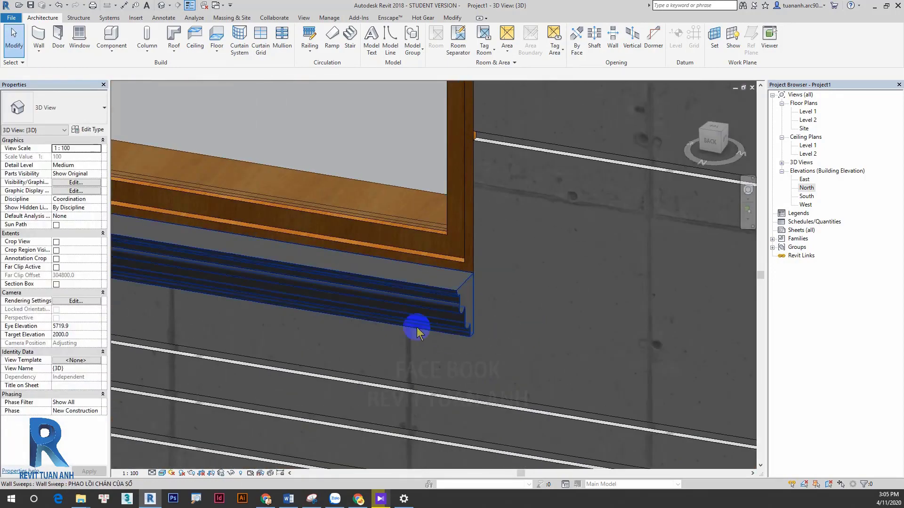
{"action": "left_click", "coordinate": [446, 297]}
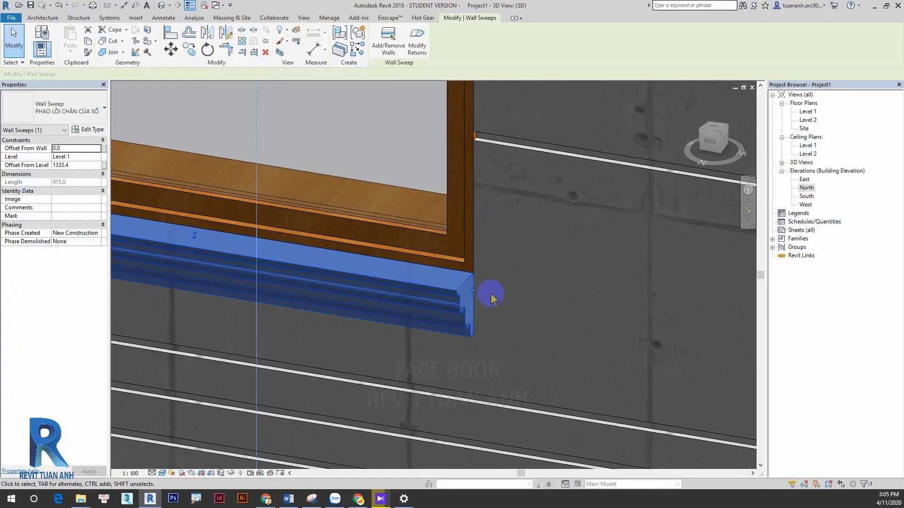
Clear the selection and reselect the window-sill wall sweep
{"action": "scroll", "coordinate": [488, 294], "scroll_direction": "down", "scroll_amount": 3}
{"action": "scroll", "coordinate": [484, 337], "scroll_direction": "down", "scroll_amount": 3}
{"action": "left_click", "coordinate": [549, 276]}
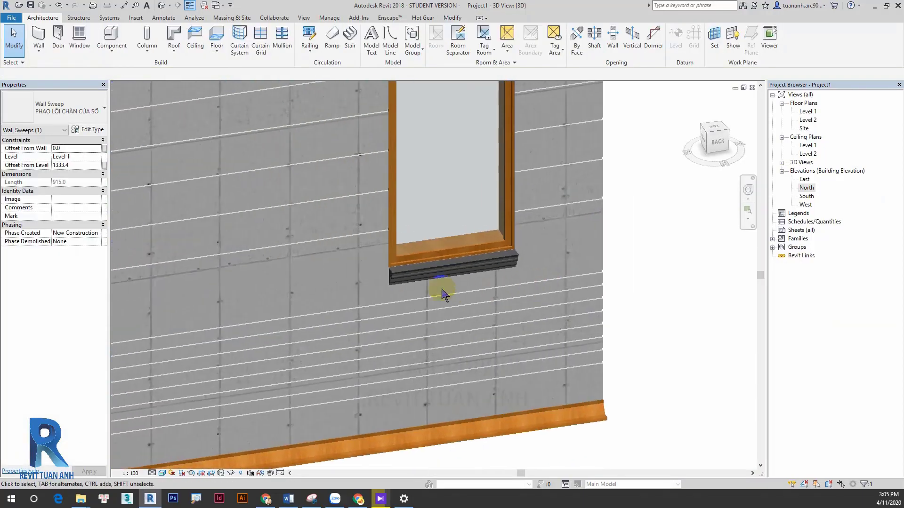
{"action": "scroll", "coordinate": [423, 263], "scroll_direction": "up", "scroll_amount": 3}
{"action": "scroll", "coordinate": [386, 250], "scroll_direction": "up", "scroll_amount": 3}
{"action": "left_click", "coordinate": [386, 244]}
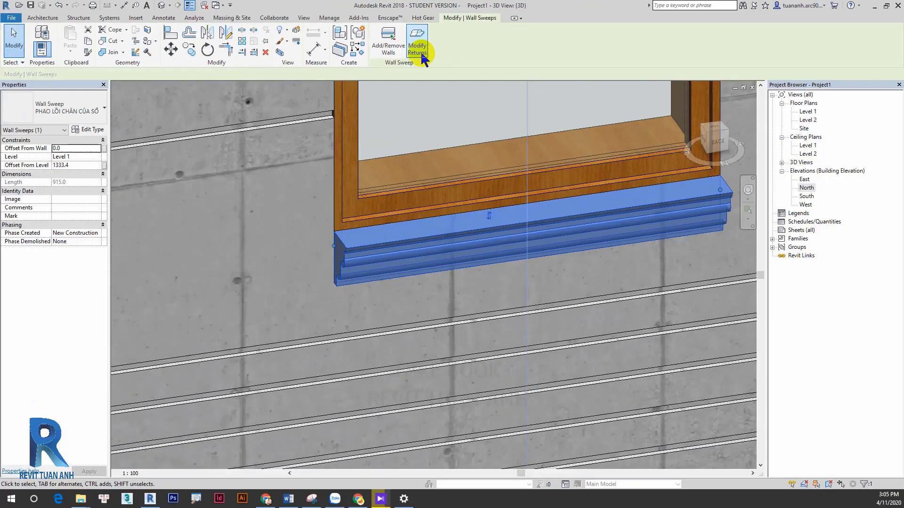
Apply a 45° return to the first end of the sweep
{"action": "left_click", "coordinate": [423, 43]}
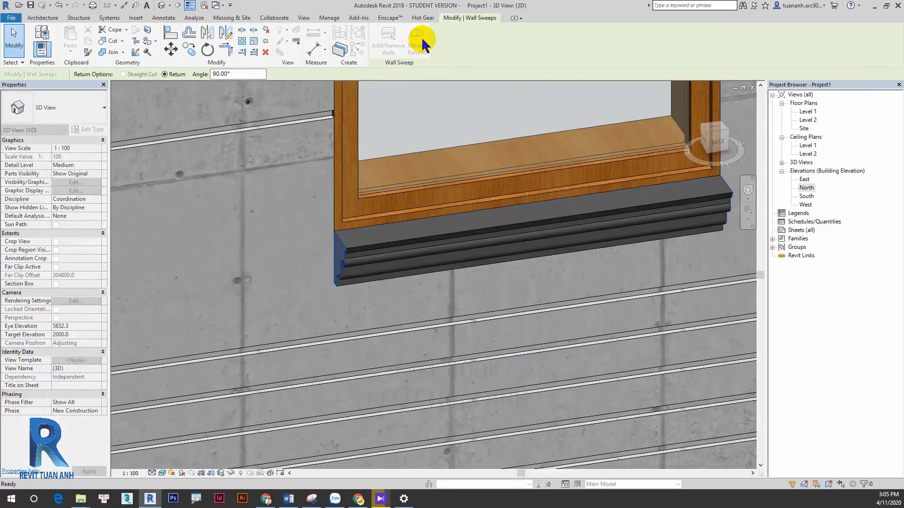
{"action": "scroll", "coordinate": [358, 233], "scroll_direction": "up", "scroll_amount": 3}
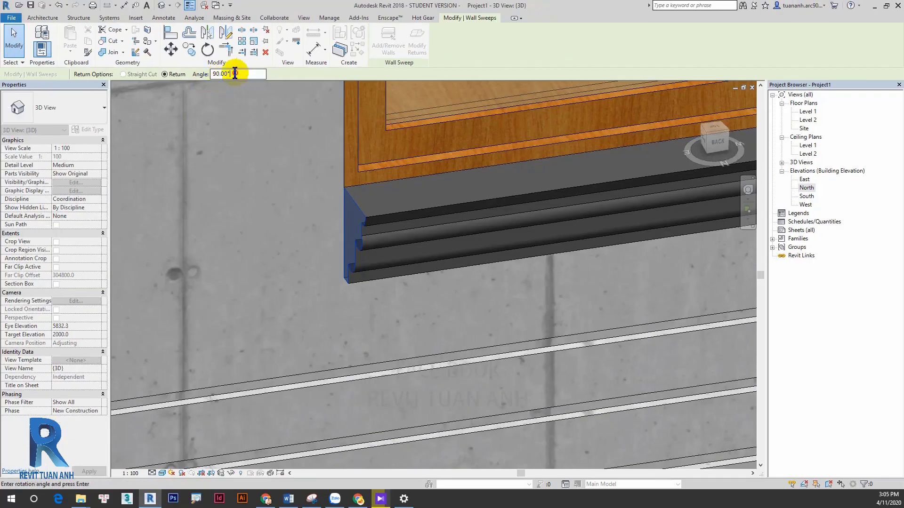
{"action": "left_click_drag", "start_coordinate": [235, 74], "coordinate": [207, 75]}
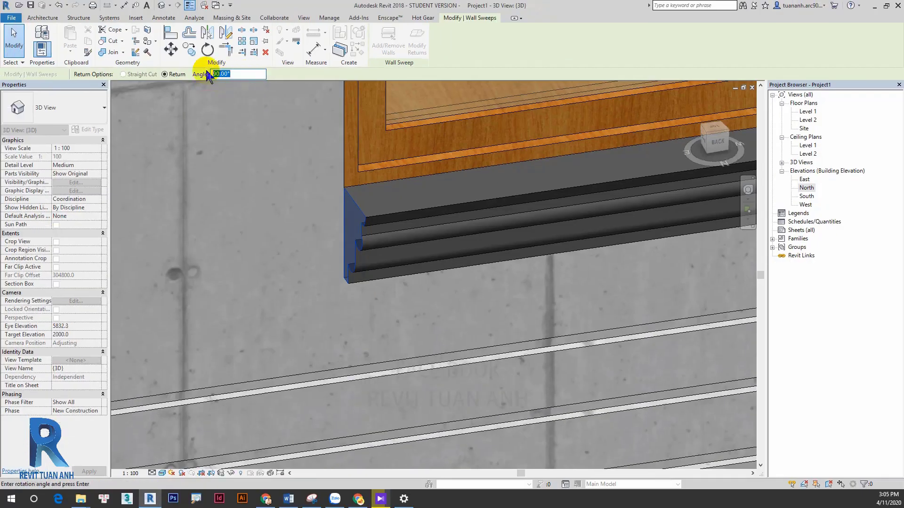
{"action": "type", "text": "45"}
{"action": "key", "text": "Return"}
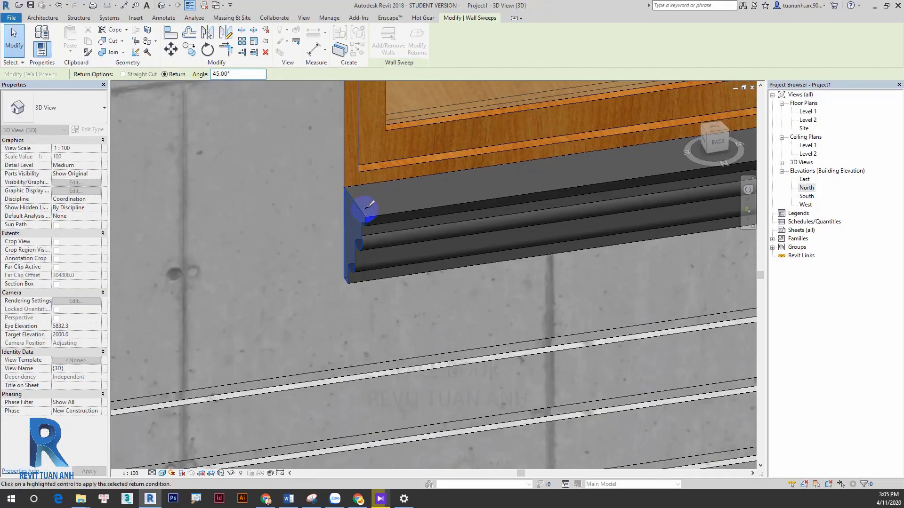
{"action": "scroll", "coordinate": [366, 204], "scroll_direction": "down", "scroll_amount": 2}
{"action": "left_click", "coordinate": [359, 208]}
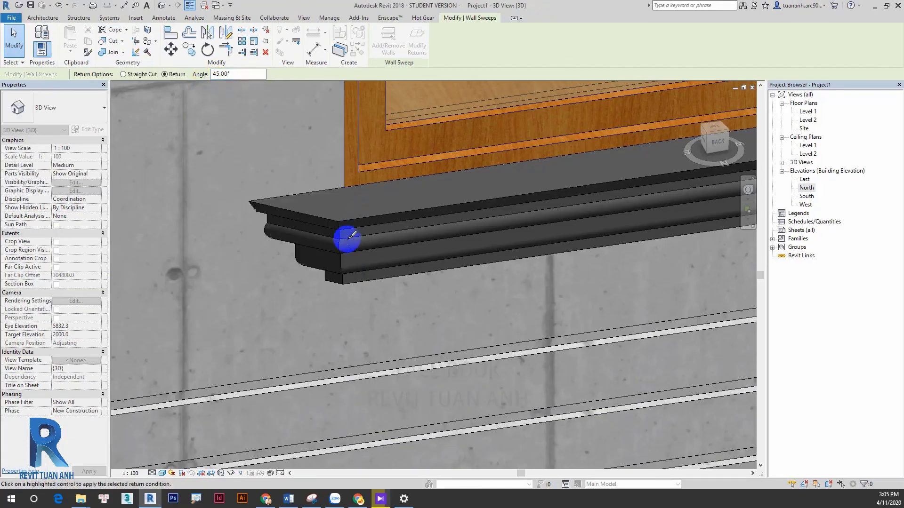
Orbit around the sill to inspect the return, then exit return editing
{"action": "mouse_move", "coordinate": [347, 238]}
{"action": "middle_mouse_down", "text": "shift"}
{"action": "mouse_move", "coordinate": [328, 313]}
{"action": "mouse_move", "coordinate": [307, 296]}
{"action": "middle_mouse_up", "text": "shift"}
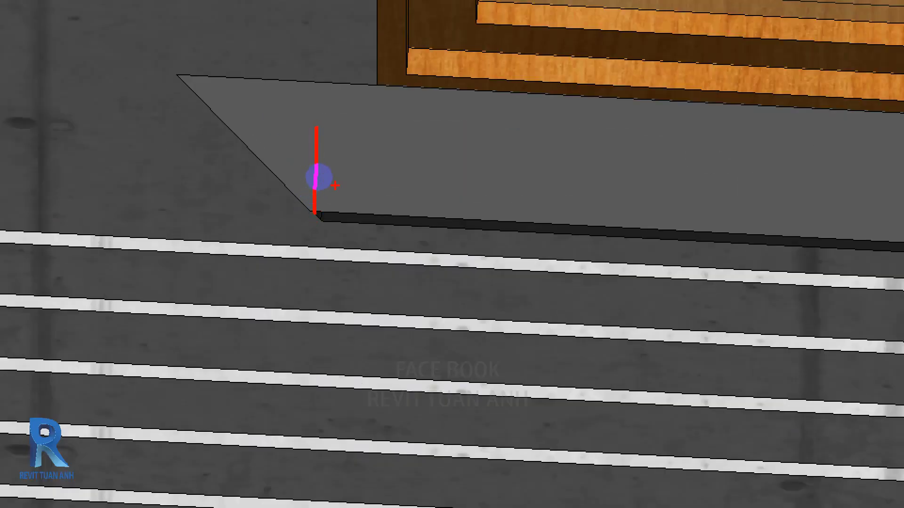
{"action": "left_click_drag", "start_coordinate": [314, 213], "coordinate": [238, 207]}
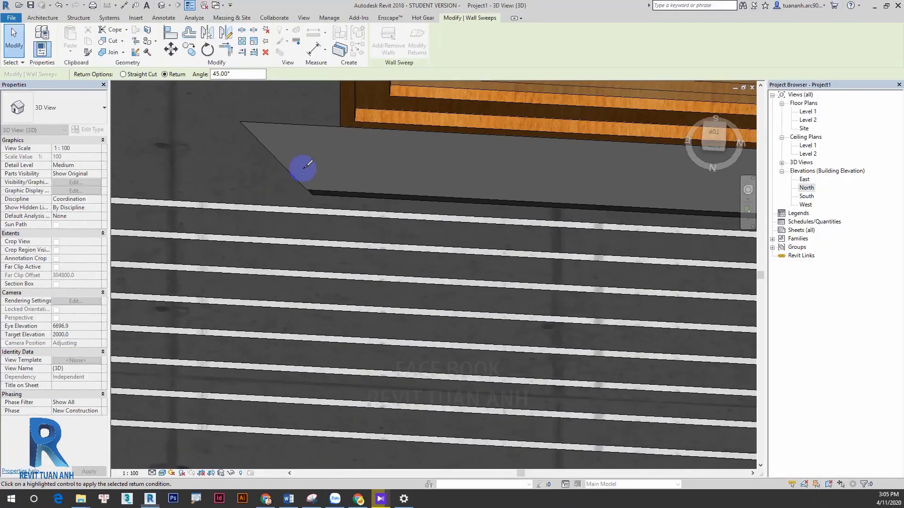
{"action": "mouse_move", "coordinate": [303, 171]}
{"action": "middle_mouse_down", "text": "shift"}
{"action": "mouse_move", "coordinate": [238, 204]}
{"action": "mouse_move", "coordinate": [396, 246]}
{"action": "mouse_move", "coordinate": [398, 136]}
{"action": "middle_mouse_up", "text": "shift"}
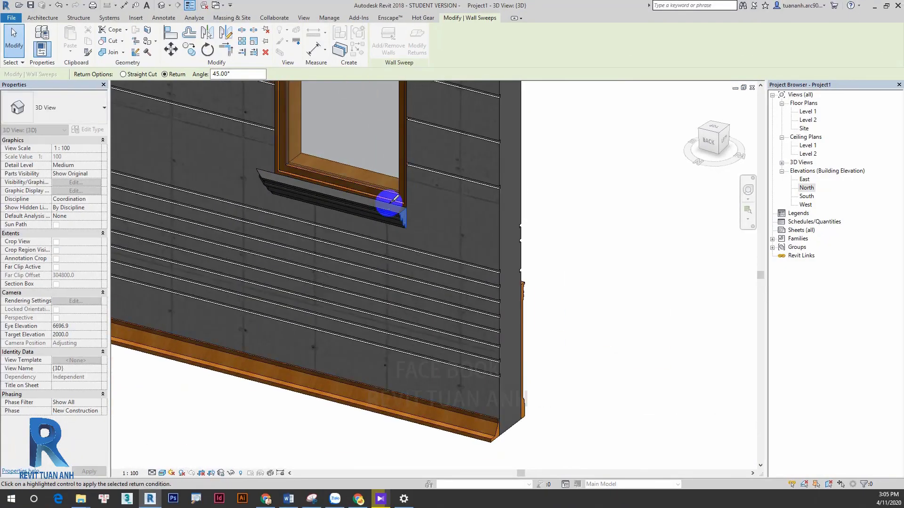
{"action": "scroll", "coordinate": [410, 217], "scroll_direction": "up", "scroll_amount": 5}
{"action": "key", "text": "Escape"}
Apply the 45° return to the sweep's other end
{"action": "left_click", "coordinate": [423, 231]}
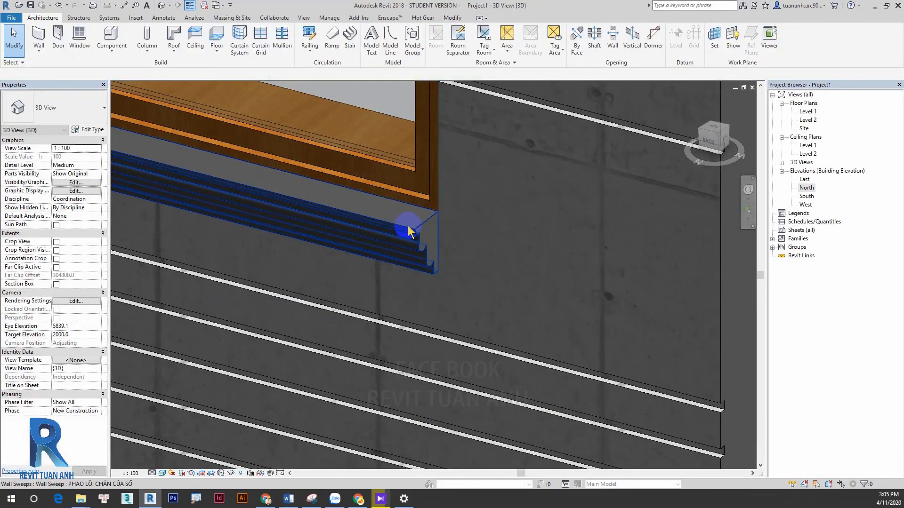
{"action": "left_click", "coordinate": [416, 42]}
{"action": "left_click", "coordinate": [432, 233]}
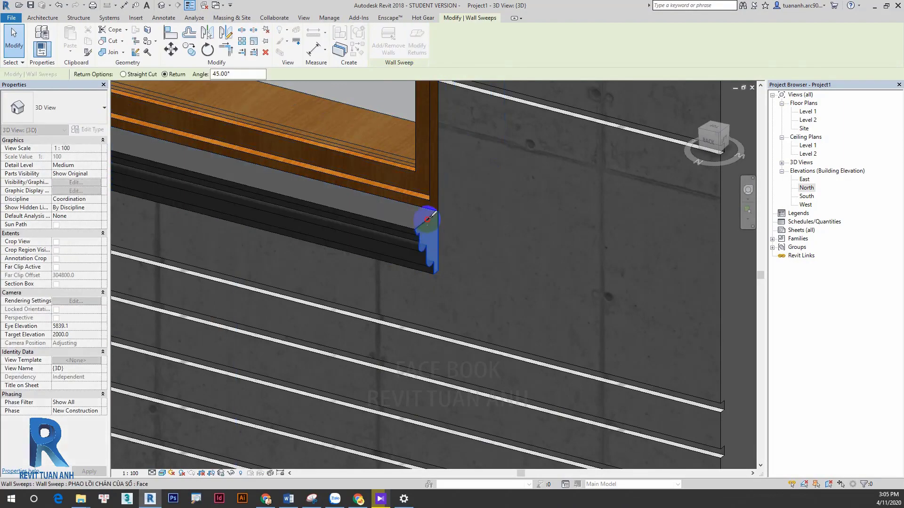
{"action": "scroll", "coordinate": [433, 217], "scroll_direction": "down", "scroll_amount": 5}
Finish return editing and orbit the 3D view to the inner wall corner with the baseboard
{"action": "scroll", "coordinate": [494, 262], "scroll_direction": "down", "scroll_amount": 3}
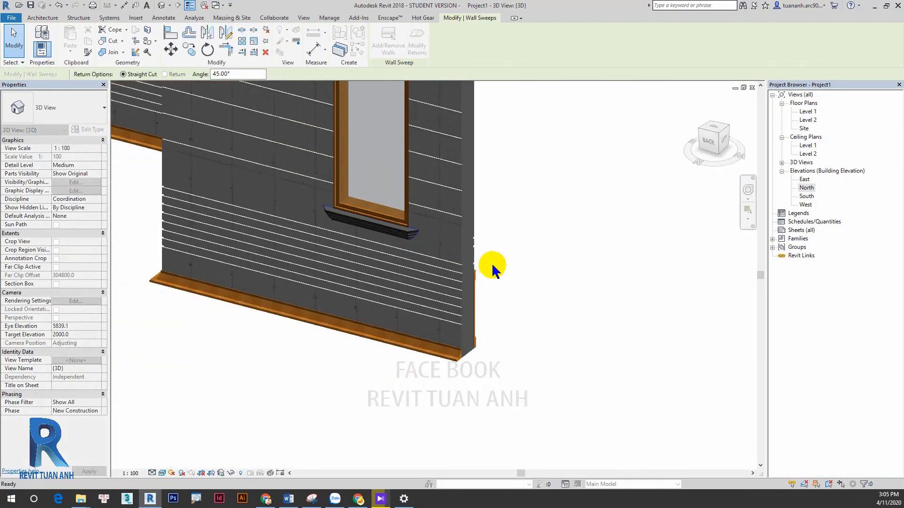
{"action": "key", "text": "Escape"}
{"action": "scroll", "coordinate": [401, 299], "scroll_direction": "down", "scroll_amount": 3}
{"action": "middle_click_drag", "start_coordinate": [494, 264], "coordinate": [508, 264], "text": "shift"}
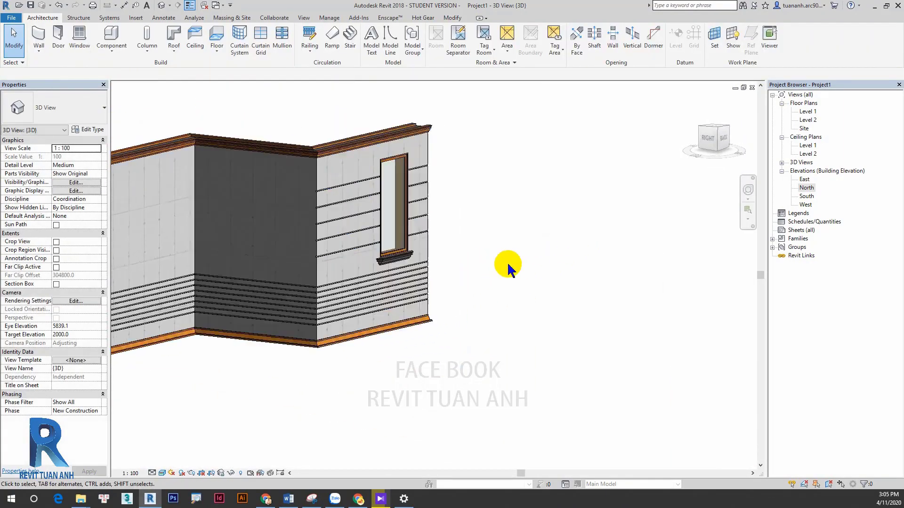
{"action": "scroll", "coordinate": [391, 267], "scroll_direction": "up", "scroll_amount": 5}
{"action": "scroll", "coordinate": [391, 269], "scroll_direction": "up", "scroll_amount": 3}
{"action": "middle_click_drag", "start_coordinate": [389, 259], "coordinate": [439, 258], "text": "shift"}
{"action": "scroll", "coordinate": [630, 262], "scroll_direction": "down", "scroll_amount": 5}
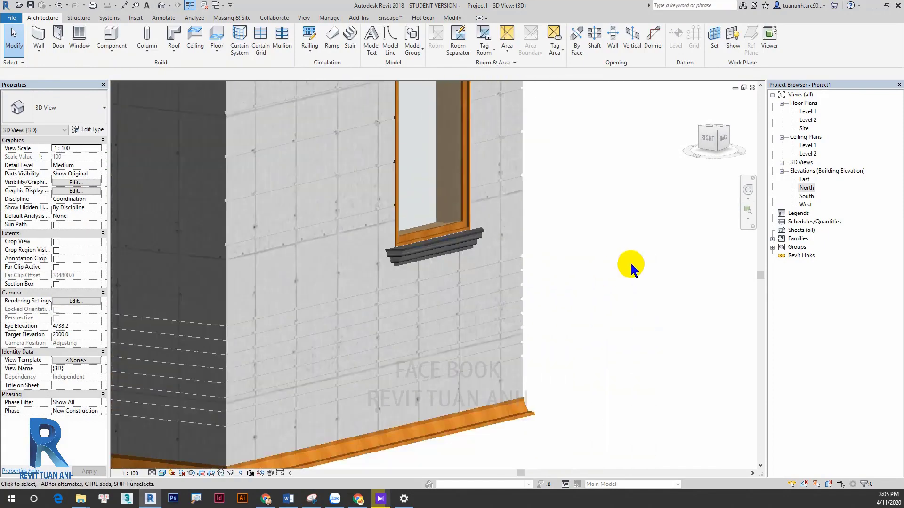
{"action": "scroll", "coordinate": [511, 282], "scroll_direction": "down", "scroll_amount": 2}
{"action": "mouse_move", "coordinate": [598, 306]}
{"action": "middle_mouse_down", "text": "shift"}
{"action": "mouse_move", "coordinate": [551, 293]}
{"action": "mouse_move", "coordinate": [619, 283]}
{"action": "middle_mouse_up", "text": "shift"}
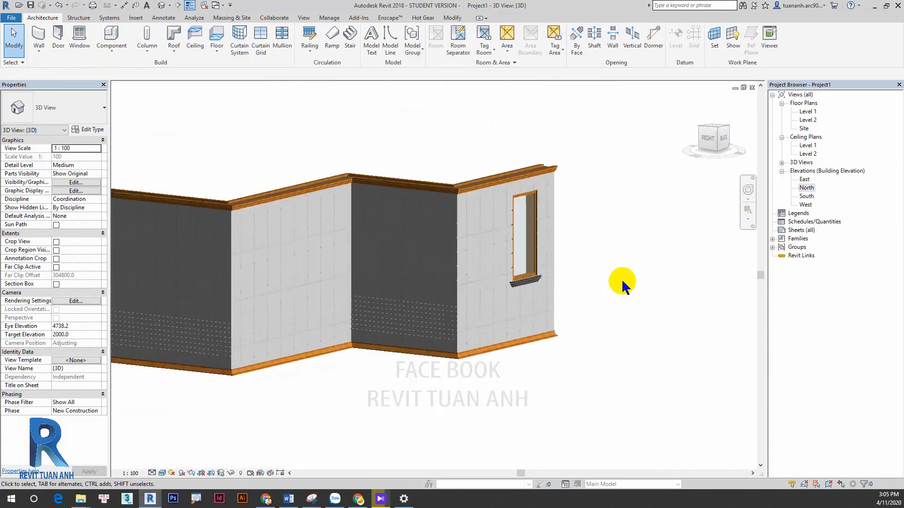
{"action": "scroll", "coordinate": [369, 367], "scroll_direction": "up", "scroll_amount": 1}
{"action": "mouse_move", "coordinate": [368, 367]}
{"action": "middle_mouse_down", "text": "shift"}
{"action": "mouse_move", "coordinate": [434, 309]}
{"action": "mouse_move", "coordinate": [383, 303]}
{"action": "middle_mouse_up", "text": "shift"}
{"action": "scroll", "coordinate": [393, 329], "scroll_direction": "down", "scroll_amount": 3}
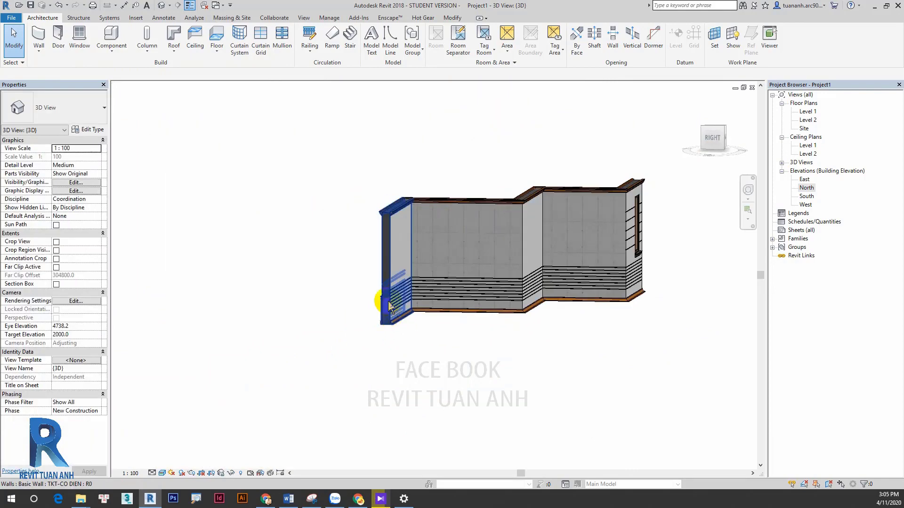
{"action": "scroll", "coordinate": [444, 352], "scroll_direction": "up", "scroll_amount": 5}
{"action": "mouse_move", "coordinate": [444, 348]}
{"action": "middle_mouse_down", "text": "shift"}
{"action": "mouse_move", "coordinate": [403, 372]}
{"action": "mouse_move", "coordinate": [389, 314]}
{"action": "middle_mouse_up", "text": "shift"}
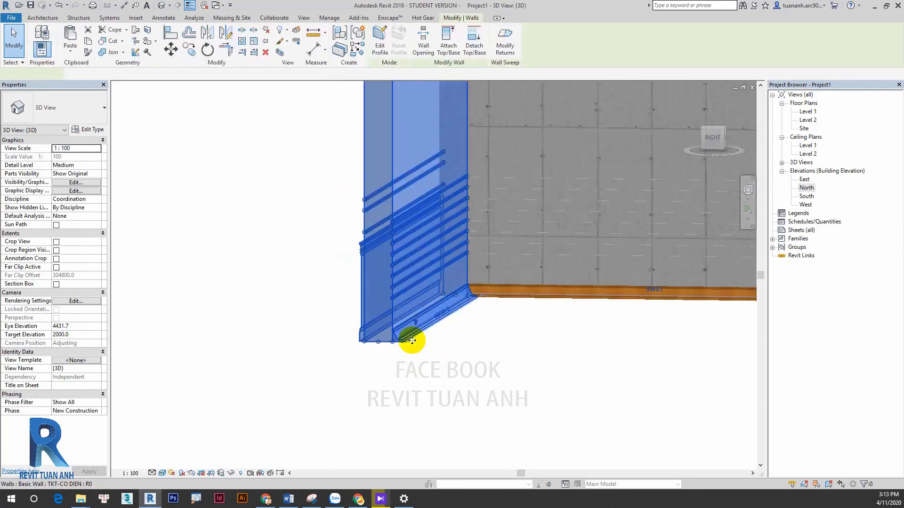
Orbit around the wall corner, briefly selecting and deselecting the wall
{"action": "middle_click_drag", "start_coordinate": [412, 340], "coordinate": [480, 389], "text": "shift"}
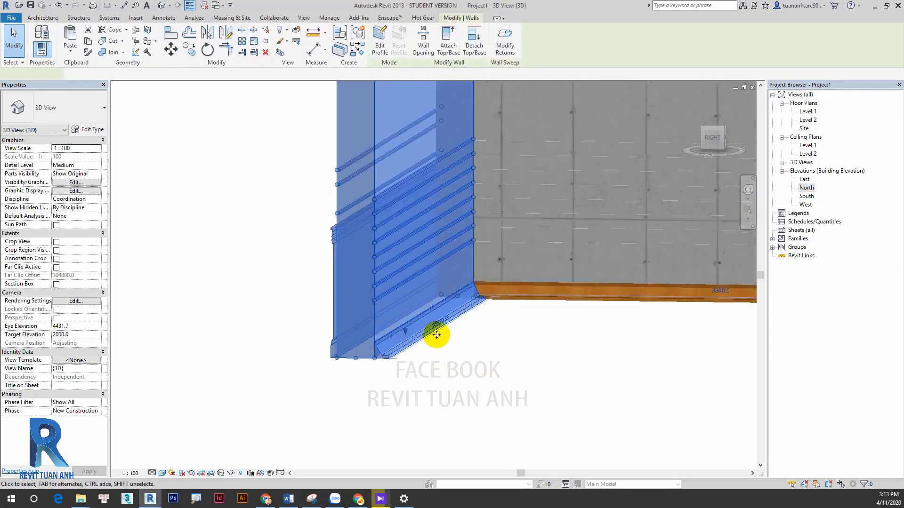
{"action": "mouse_move", "coordinate": [436, 334]}
{"action": "middle_mouse_down", "text": "shift"}
{"action": "mouse_move", "coordinate": [538, 372]}
{"action": "mouse_move", "coordinate": [601, 375]}
{"action": "mouse_move", "coordinate": [588, 329]}
{"action": "mouse_move", "coordinate": [570, 316]}
{"action": "middle_mouse_up", "text": "shift"}
{"action": "key", "text": "Escape"}
{"action": "left_click", "coordinate": [569, 317]}
{"action": "scroll", "coordinate": [612, 339], "scroll_direction": "down", "scroll_amount": 2}
{"action": "scroll", "coordinate": [593, 306], "scroll_direction": "down", "scroll_amount": 2}
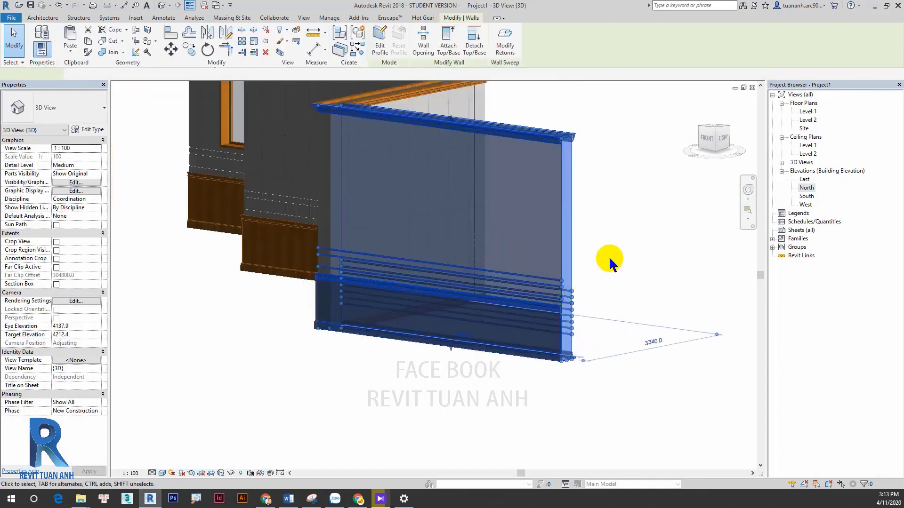
{"action": "key", "text": "Escape"}
Select the straight wall and open its TKT-CO DIEN structure with the section preview
{"action": "left_click", "coordinate": [578, 262]}
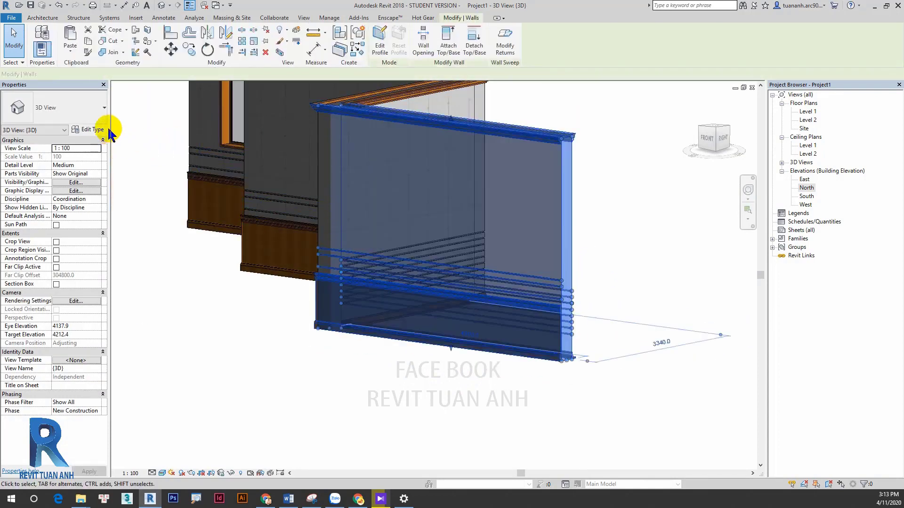
{"action": "left_click", "coordinate": [92, 132]}
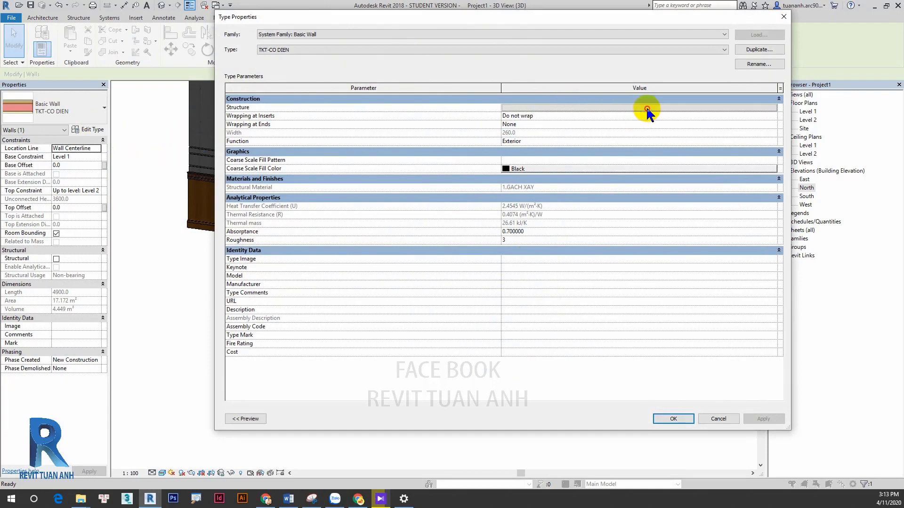
{"action": "left_click", "coordinate": [643, 106]}
{"action": "left_click", "coordinate": [250, 418]}
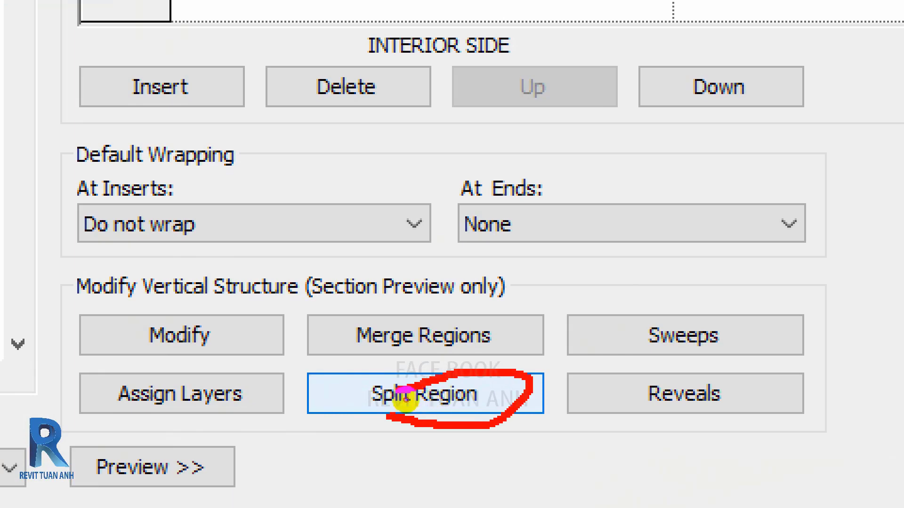
{"action": "left_click", "coordinate": [400, 405]}
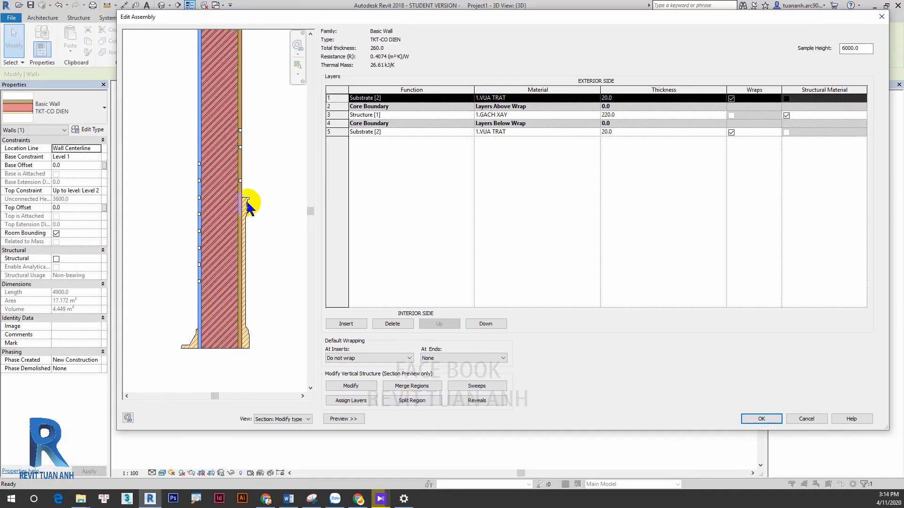
{"action": "scroll", "coordinate": [248, 189], "scroll_direction": "up", "scroll_amount": 2}
{"action": "scroll", "coordinate": [247, 195], "scroll_direction": "up", "scroll_amount": 2}
{"action": "scroll", "coordinate": [242, 208], "scroll_direction": "up", "scroll_amount": 2}
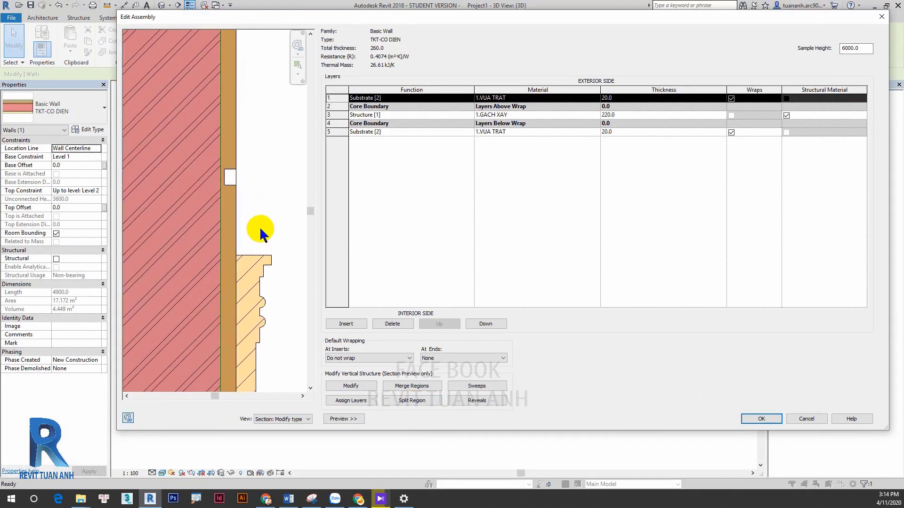
{"action": "scroll", "coordinate": [262, 232], "scroll_direction": "up", "scroll_amount": 1}
{"action": "left_click", "coordinate": [412, 386]}
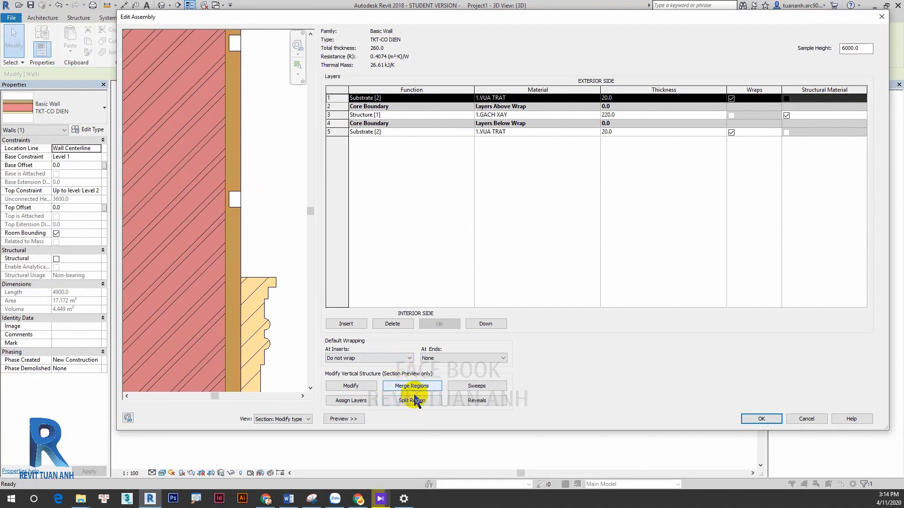
{"action": "scroll", "coordinate": [240, 209], "scroll_direction": "down", "scroll_amount": 3}
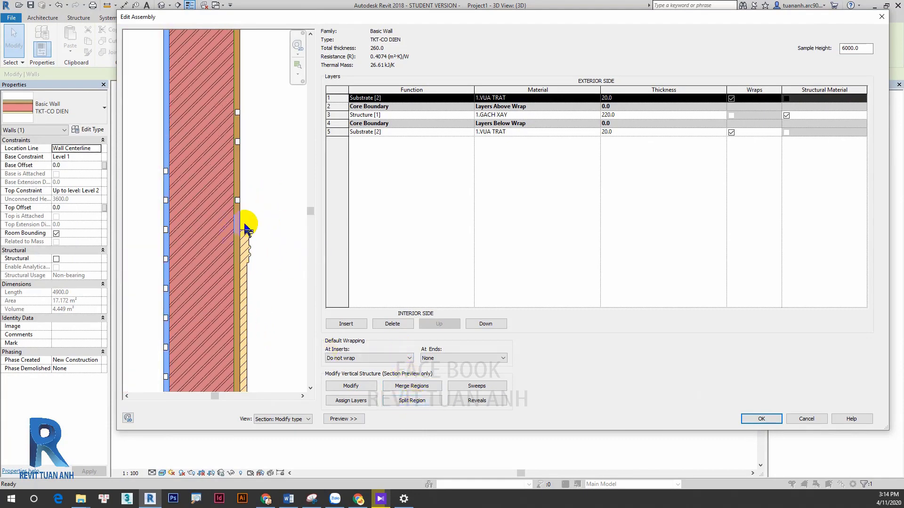
{"action": "left_click", "coordinate": [380, 133]}
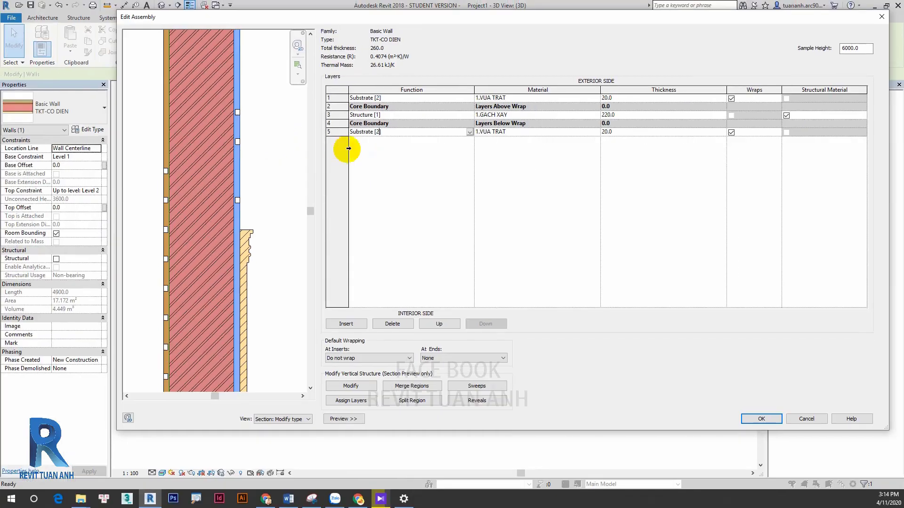
{"action": "left_click", "coordinate": [331, 132]}
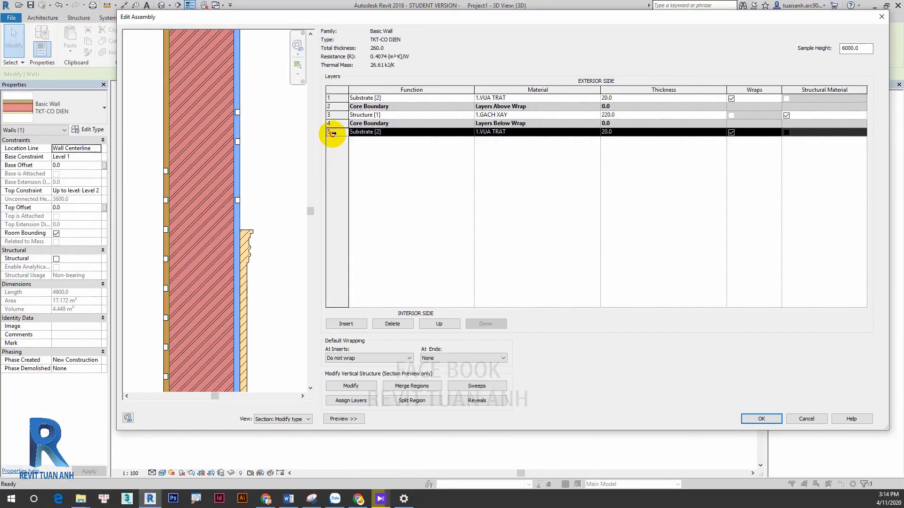
{"action": "left_click", "coordinate": [416, 401]}
{"action": "scroll", "coordinate": [228, 215], "scroll_direction": "up", "scroll_amount": 2}
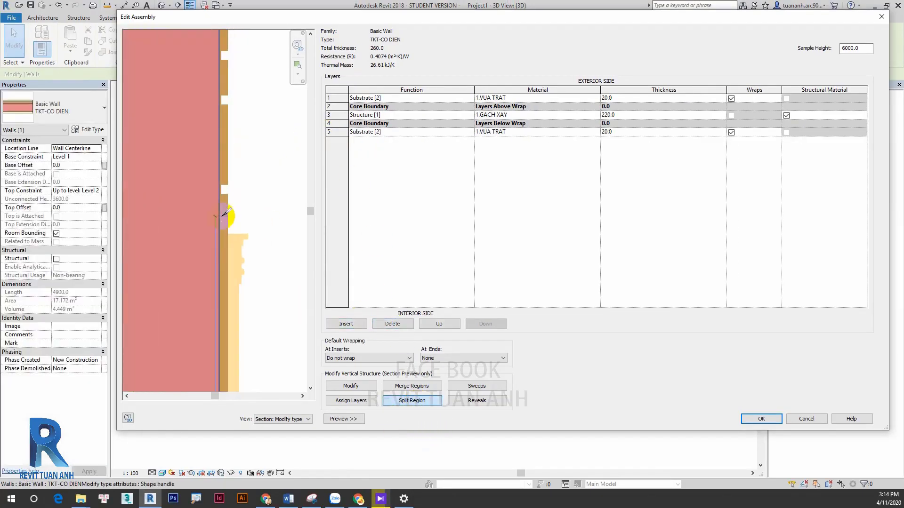
{"action": "scroll", "coordinate": [234, 222], "scroll_direction": "up", "scroll_amount": 2}
{"action": "scroll", "coordinate": [238, 218], "scroll_direction": "up", "scroll_amount": 2}
{"action": "left_click", "coordinate": [235, 225]}
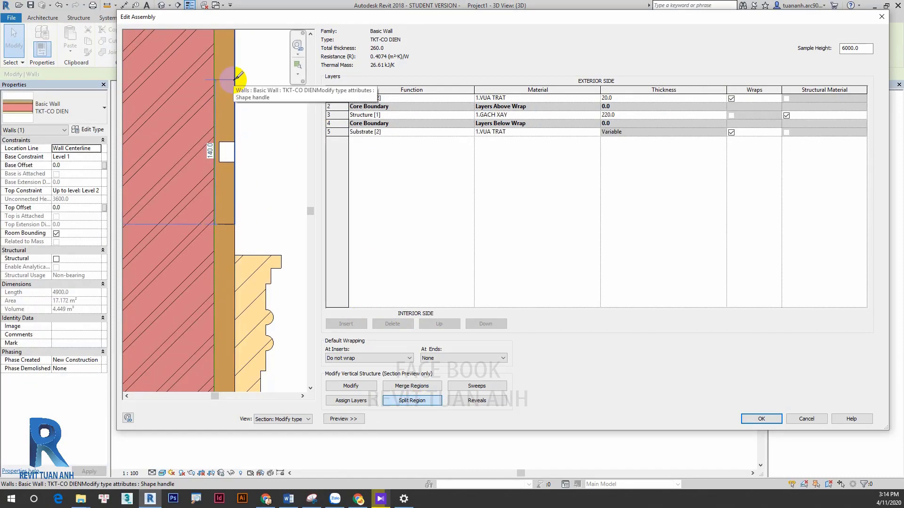
{"action": "scroll", "coordinate": [238, 188], "scroll_direction": "down", "scroll_amount": 2}
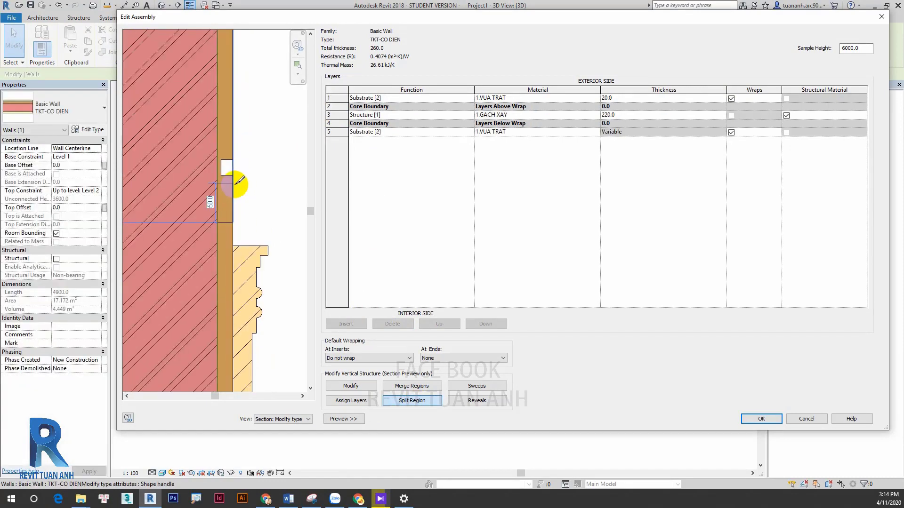
{"action": "scroll", "coordinate": [237, 183], "scroll_direction": "down", "scroll_amount": 1}
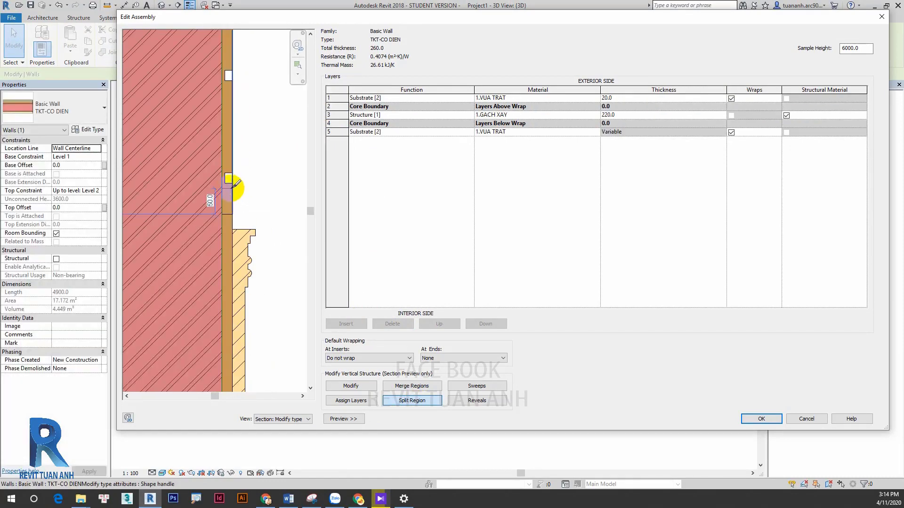
{"action": "scroll", "coordinate": [237, 142], "scroll_direction": "up", "scroll_amount": 2}
{"action": "left_click", "coordinate": [238, 79]}
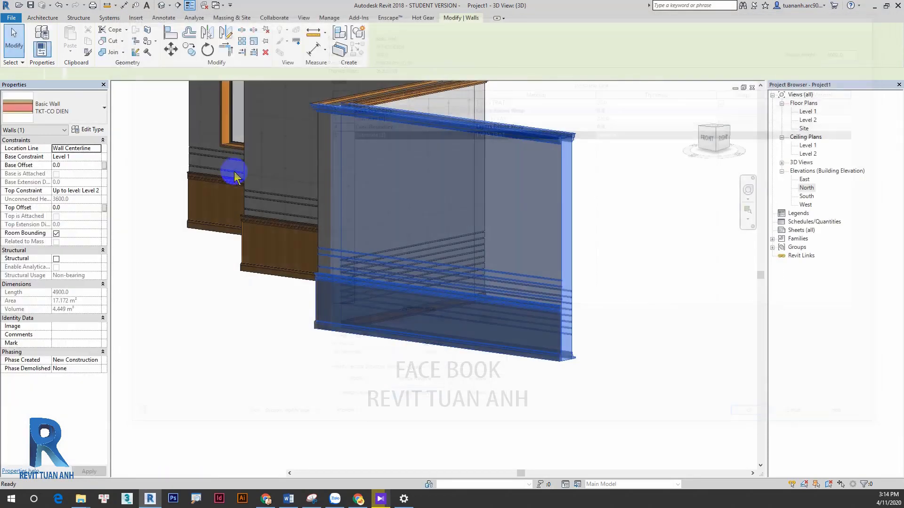
{"action": "middle_click_drag", "start_coordinate": [217, 179], "coordinate": [471, 273], "text": "shift"}
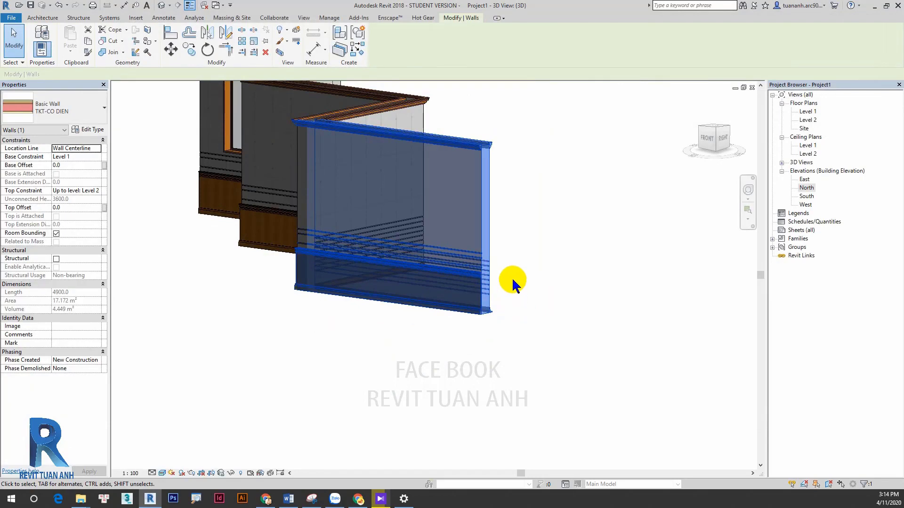
{"action": "middle_click_drag", "start_coordinate": [560, 269], "coordinate": [590, 237]}
{"action": "left_click", "coordinate": [592, 236]}
{"action": "scroll", "coordinate": [538, 319], "scroll_direction": "up", "scroll_amount": 5}
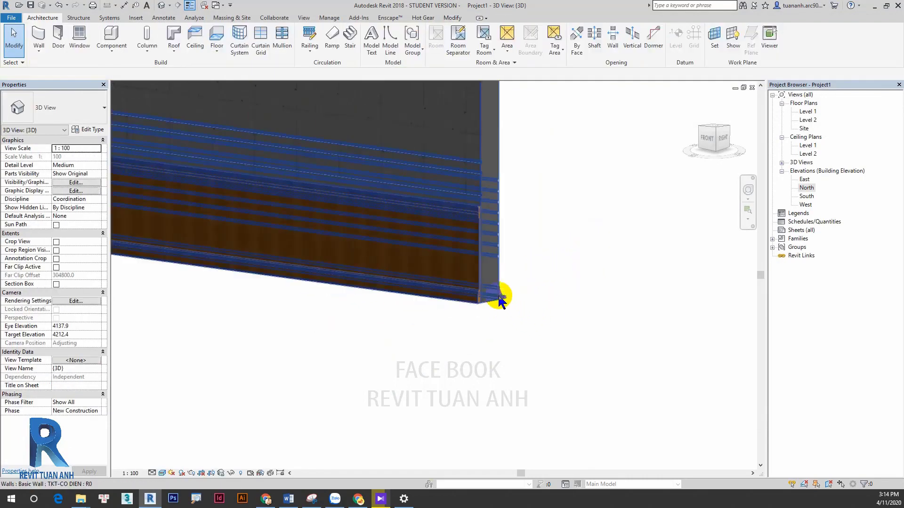
{"action": "left_click", "coordinate": [479, 278]}
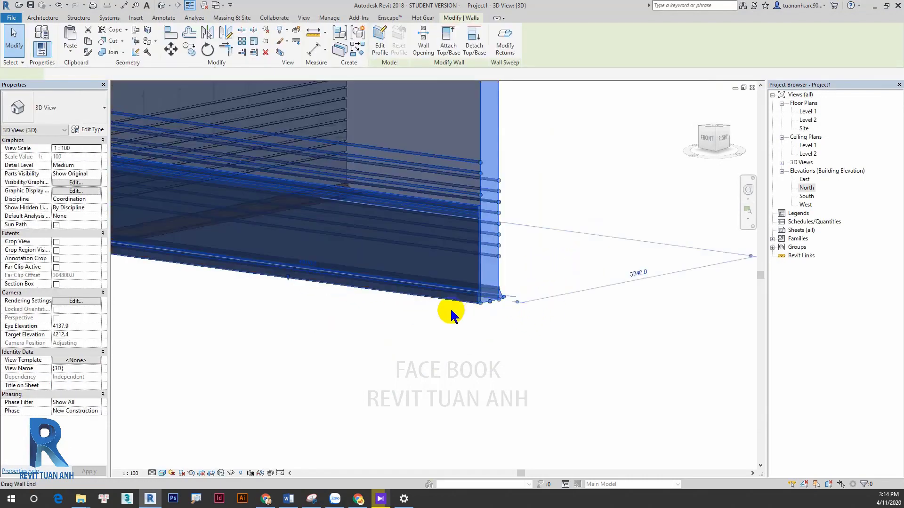
{"action": "left_click", "coordinate": [94, 131]}
Reopen the layer structure and zoom into the section preview
{"action": "left_click", "coordinate": [778, 109]}
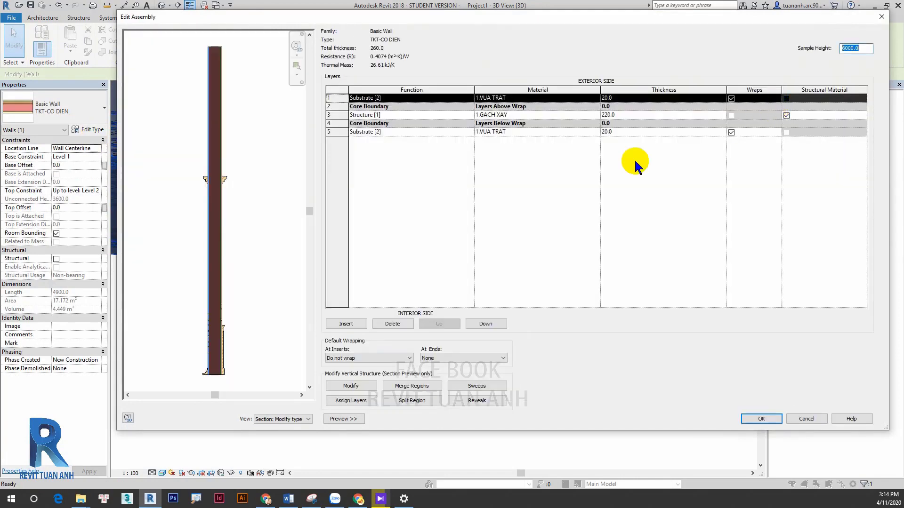
{"action": "scroll", "coordinate": [237, 314], "scroll_direction": "up", "scroll_amount": 2}
{"action": "scroll", "coordinate": [222, 303], "scroll_direction": "up", "scroll_amount": 2}
{"action": "scroll", "coordinate": [246, 196], "scroll_direction": "up", "scroll_amount": 2}
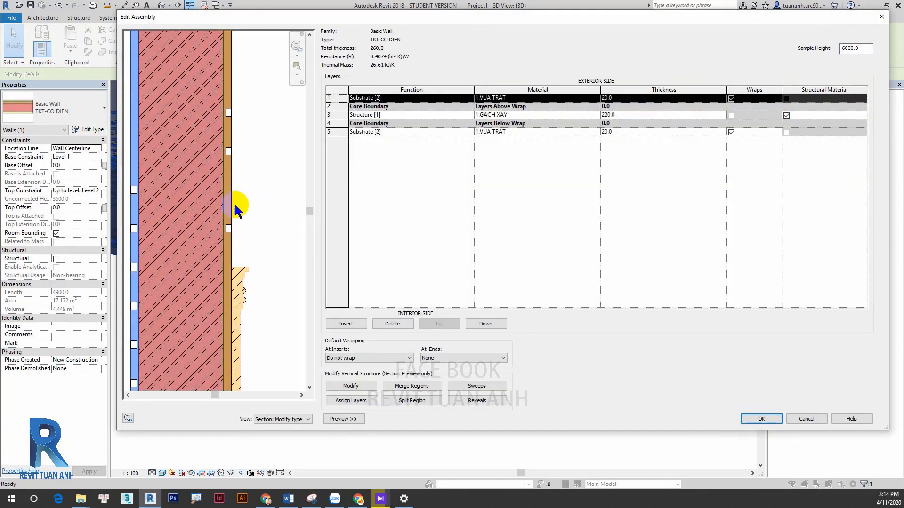
{"action": "scroll", "coordinate": [238, 201], "scroll_direction": "up", "scroll_amount": 2}
Split the 1.VUA TRAT plaster layer at four points along the wall height
{"action": "left_click", "coordinate": [410, 400]}
{"action": "scroll", "coordinate": [231, 198], "scroll_direction": "up", "scroll_amount": 2}
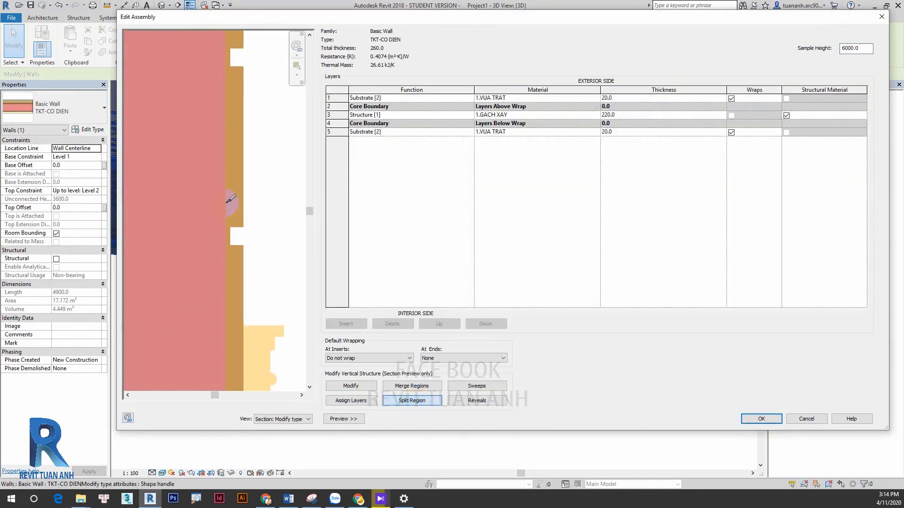
{"action": "left_click", "coordinate": [245, 191]}
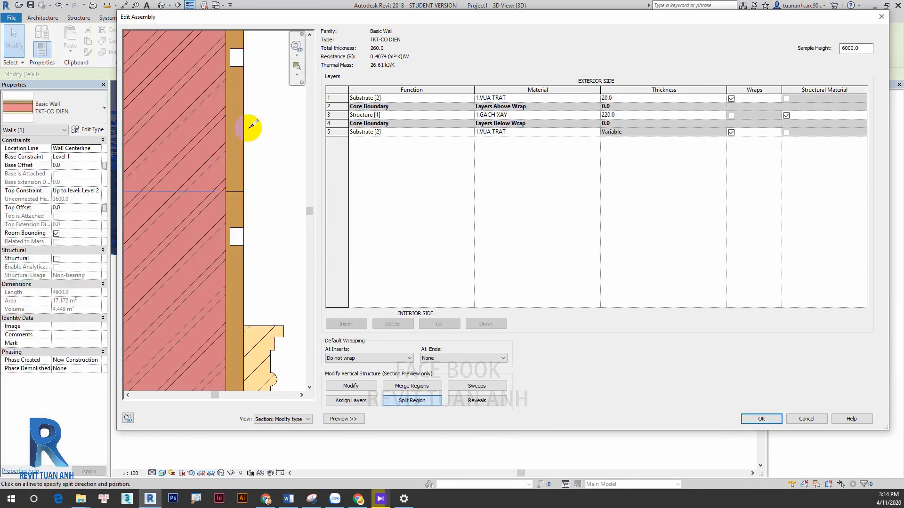
{"action": "left_click", "coordinate": [245, 123]}
{"action": "scroll", "coordinate": [251, 183], "scroll_direction": "down", "scroll_amount": 2}
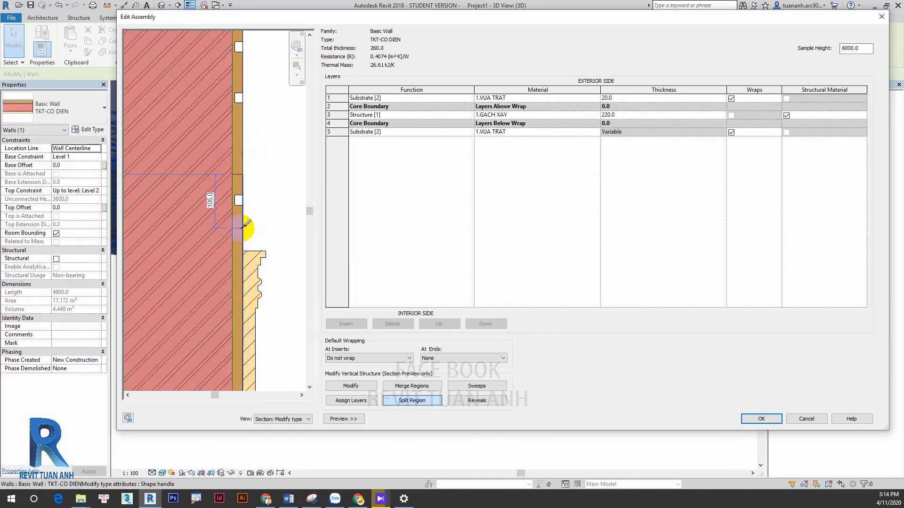
{"action": "left_click", "coordinate": [245, 242]}
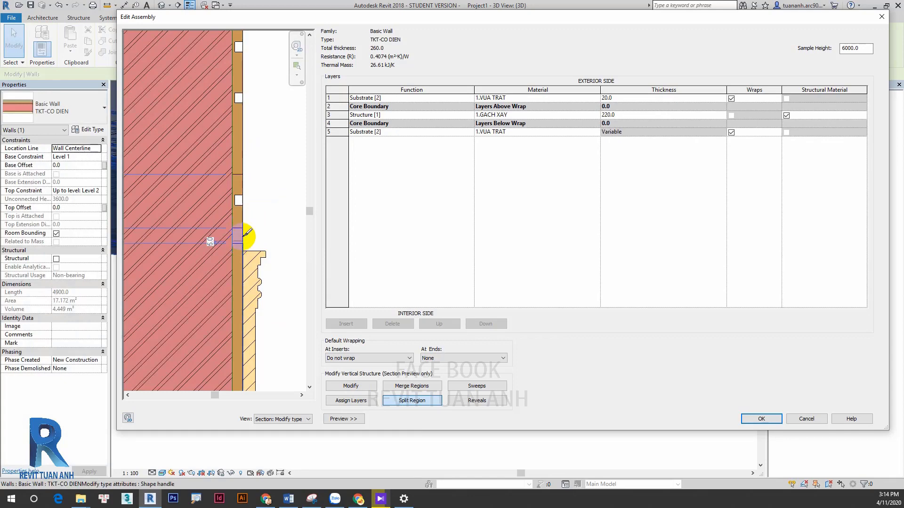
{"action": "left_click", "coordinate": [246, 124]}
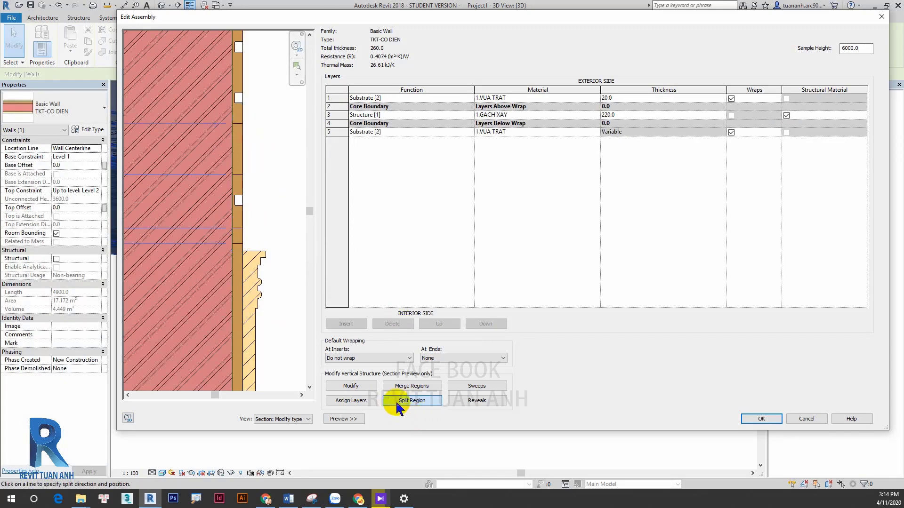
Zoom the preview onto the Layer 3–Layer 5 border and activate Merge Regions
{"action": "left_click", "coordinate": [357, 389]}
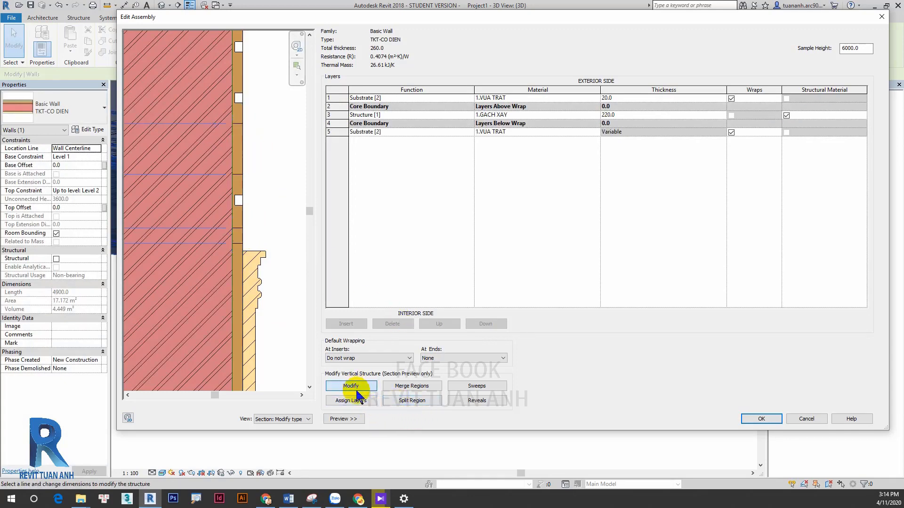
{"action": "left_click", "coordinate": [237, 221]}
{"action": "scroll", "coordinate": [236, 148], "scroll_direction": "up", "scroll_amount": 2}
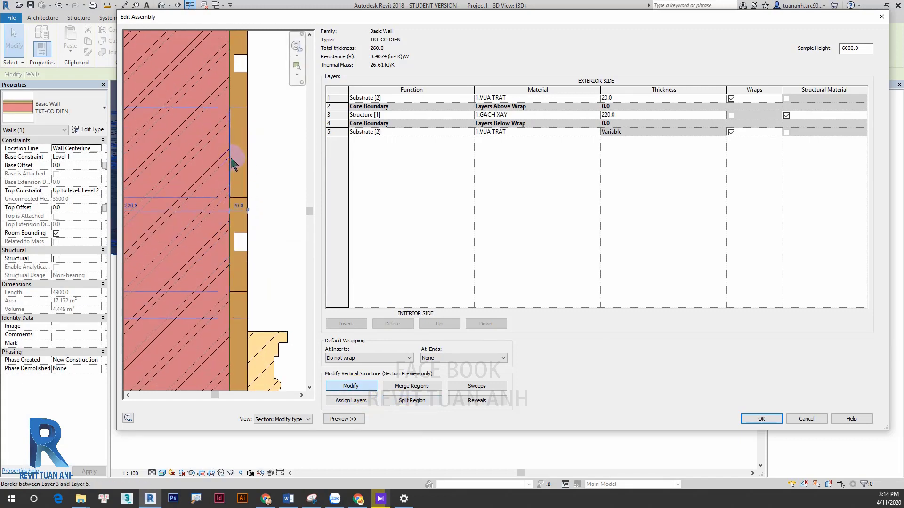
{"action": "scroll", "coordinate": [237, 259], "scroll_direction": "down", "scroll_amount": 1}
{"action": "scroll", "coordinate": [250, 266], "scroll_direction": "down", "scroll_amount": 1}
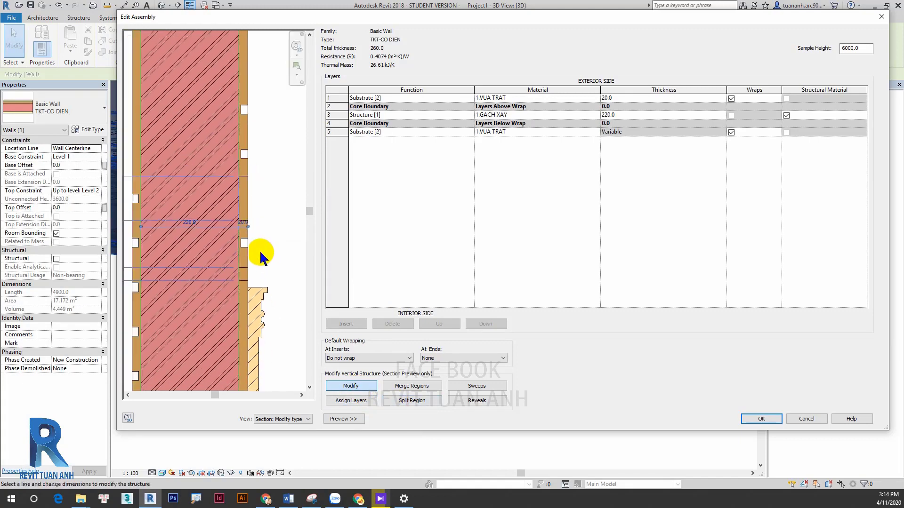
{"action": "scroll", "coordinate": [260, 254], "scroll_direction": "up", "scroll_amount": 1}
{"action": "scroll", "coordinate": [245, 248], "scroll_direction": "up", "scroll_amount": 1}
{"action": "scroll", "coordinate": [258, 262], "scroll_direction": "up", "scroll_amount": 1}
{"action": "scroll", "coordinate": [264, 338], "scroll_direction": "up", "scroll_amount": 1}
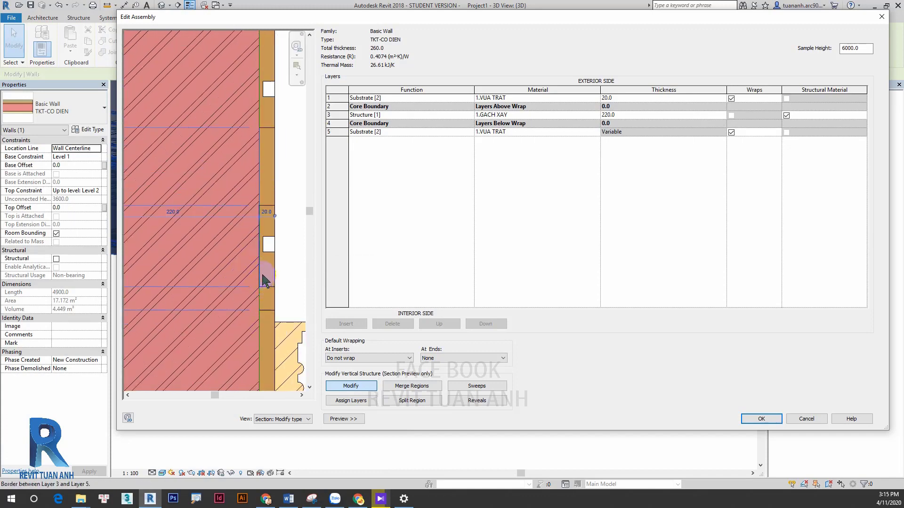
{"action": "scroll", "coordinate": [256, 273], "scroll_direction": "down", "scroll_amount": 1}
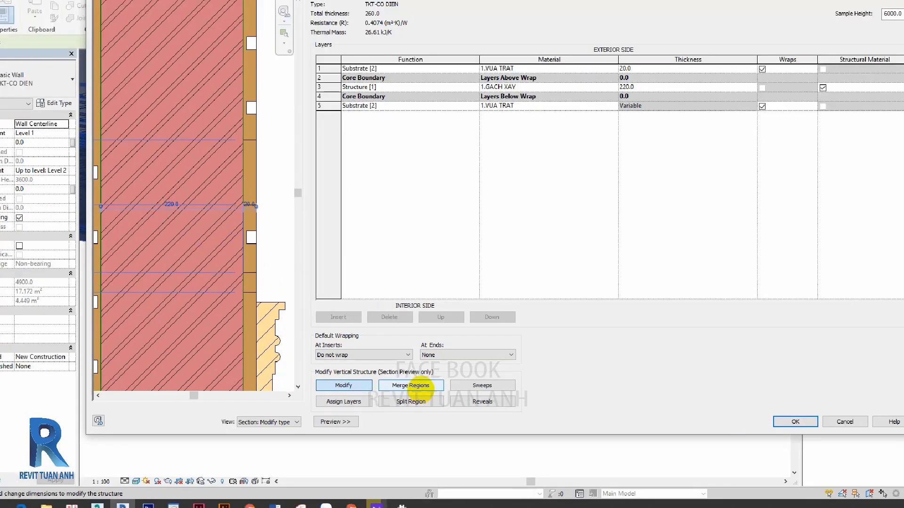
{"action": "left_click", "coordinate": [416, 391]}
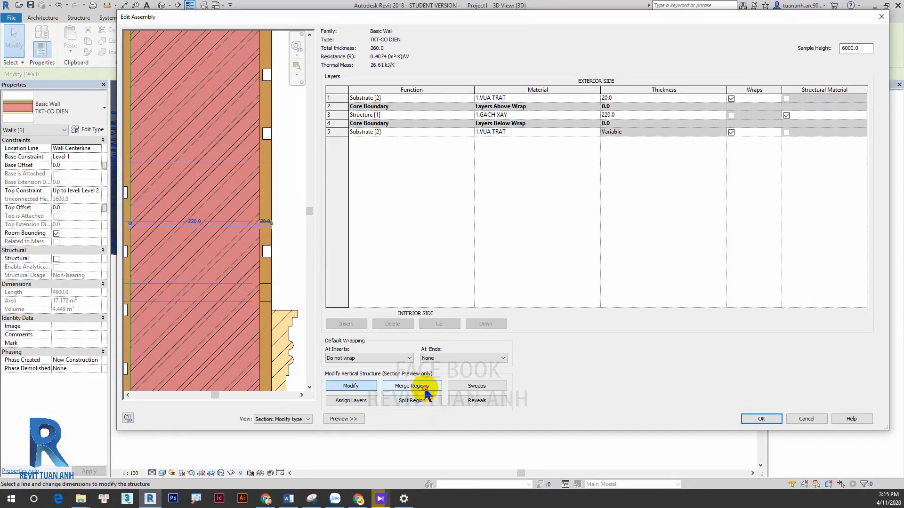
{"action": "scroll", "coordinate": [287, 226], "scroll_direction": "up", "scroll_amount": 2}
Merge a plaster stretch into the 1.GACH XAY brick layer
{"action": "scroll", "coordinate": [287, 226], "scroll_direction": "up", "scroll_amount": 1}
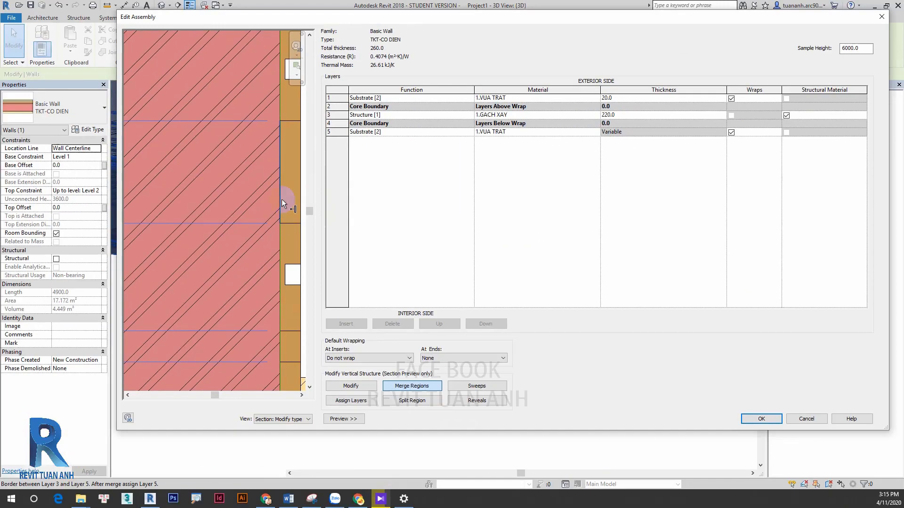
{"action": "left_click", "coordinate": [282, 198]}
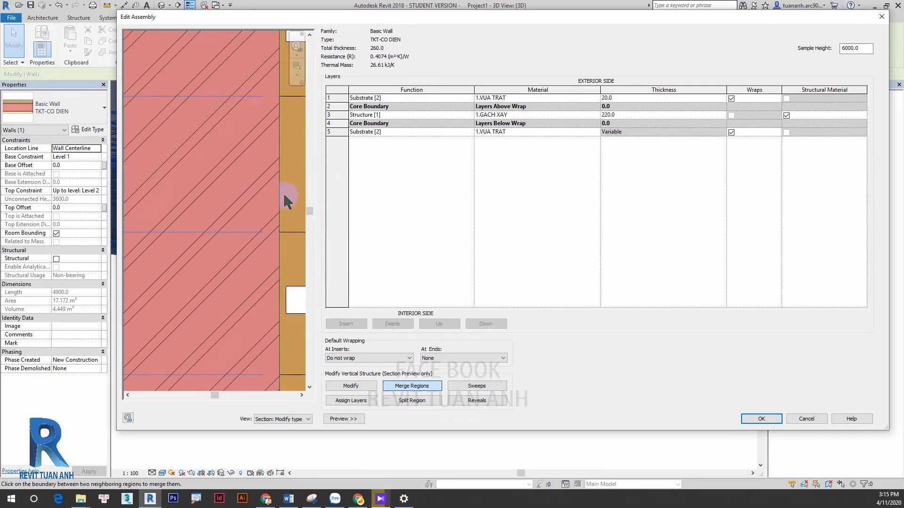
{"action": "left_click", "coordinate": [279, 195]}
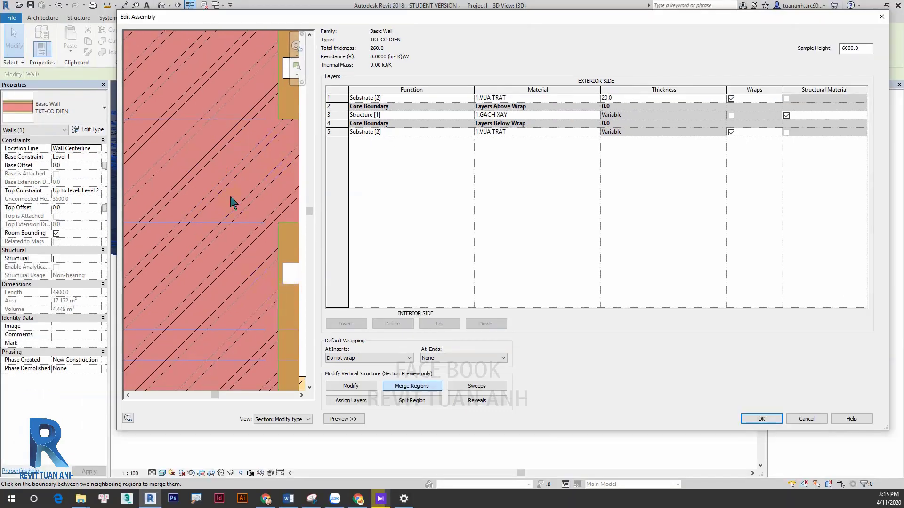
{"action": "scroll", "coordinate": [258, 315], "scroll_direction": "up", "scroll_amount": 1}
{"action": "scroll", "coordinate": [189, 174], "scroll_direction": "up", "scroll_amount": 1}
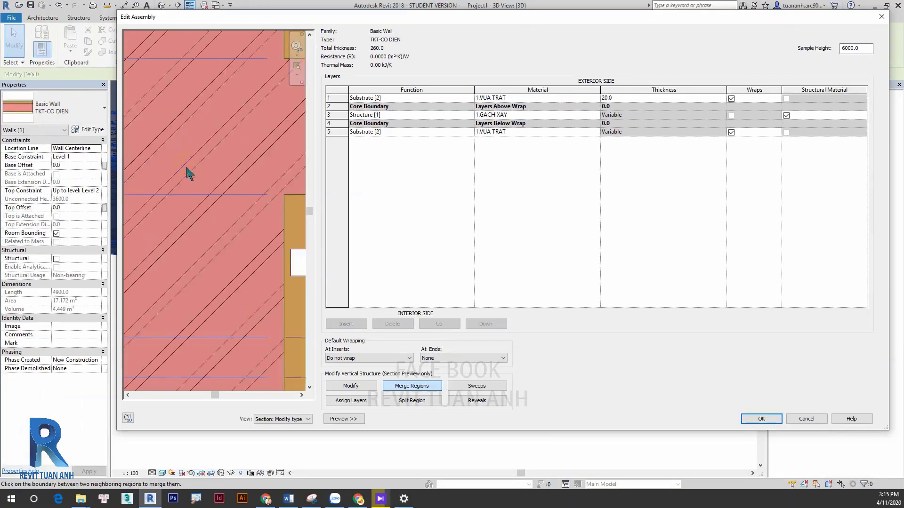
Merge another plaster stretch into the brick layer and zoom the preview out
{"action": "left_click", "coordinate": [409, 386]}
{"action": "scroll", "coordinate": [233, 329], "scroll_direction": "down", "scroll_amount": 2}
{"action": "scroll", "coordinate": [233, 330], "scroll_direction": "up", "scroll_amount": 2}
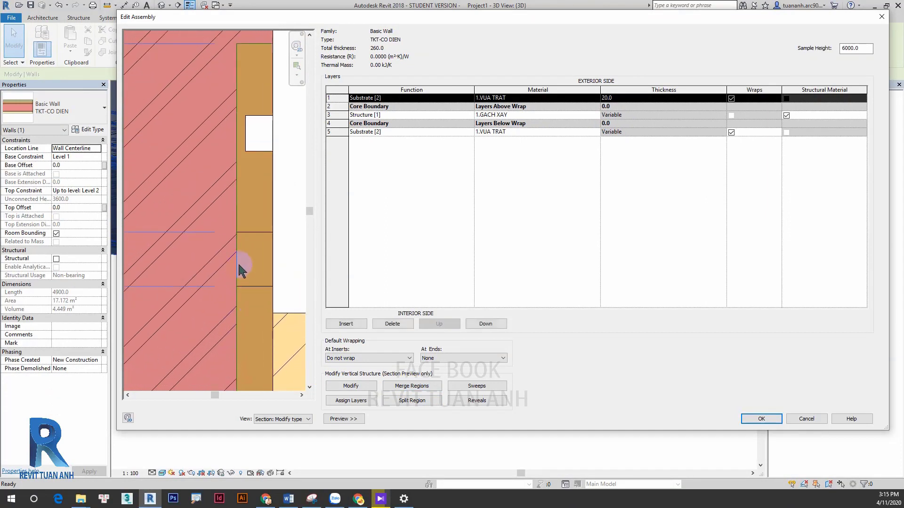
{"action": "left_click", "coordinate": [412, 386]}
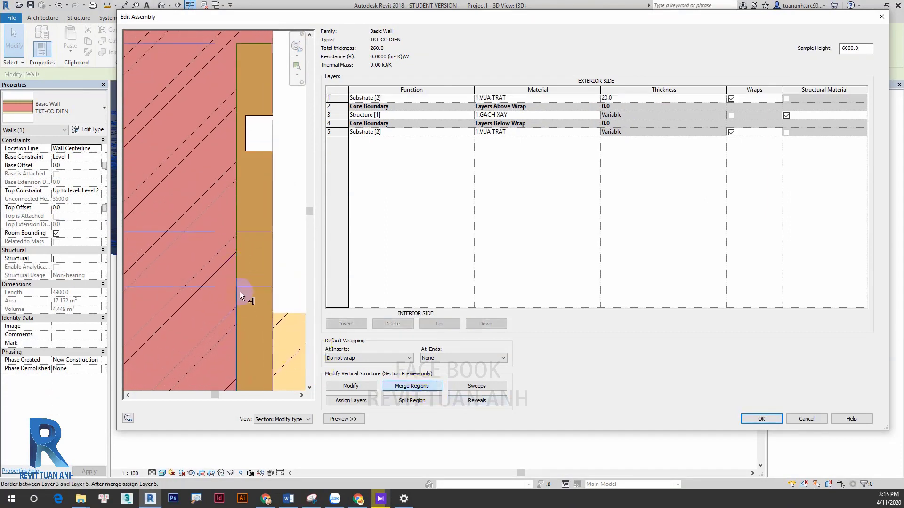
{"action": "left_click", "coordinate": [234, 276]}
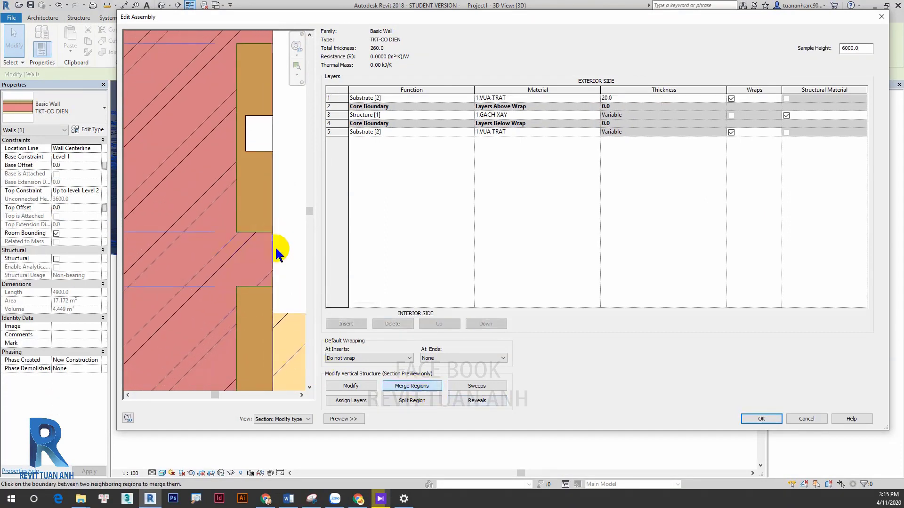
{"action": "scroll", "coordinate": [254, 254], "scroll_direction": "down", "scroll_amount": 3}
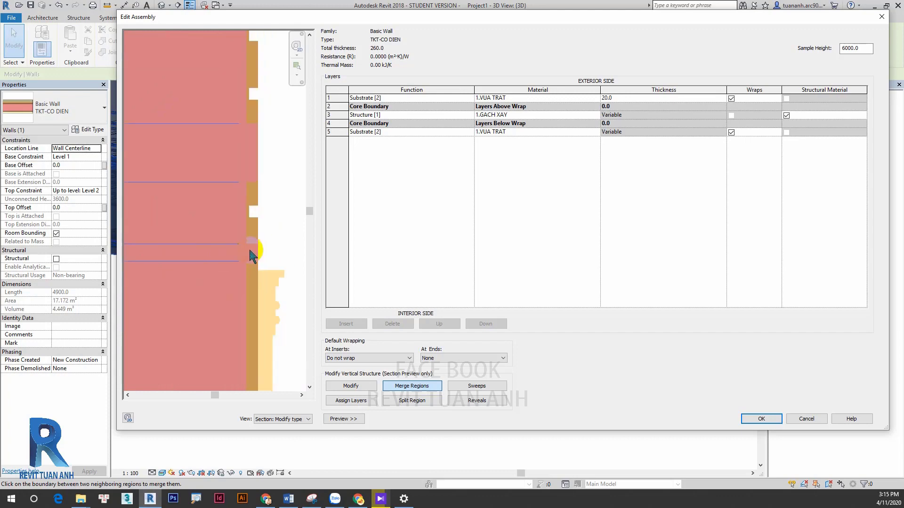
{"action": "scroll", "coordinate": [255, 254], "scroll_direction": "down", "scroll_amount": 2}
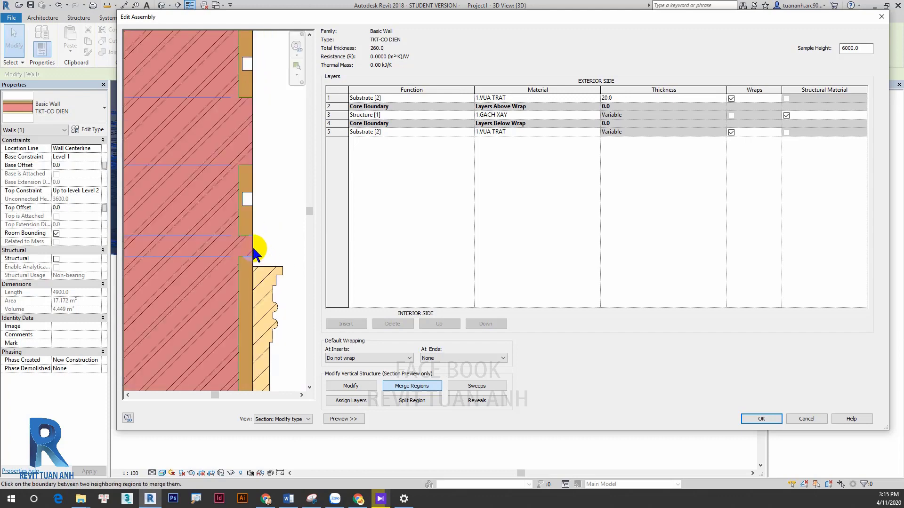
{"action": "scroll", "coordinate": [252, 247], "scroll_direction": "down", "scroll_amount": 1}
{"action": "scroll", "coordinate": [239, 278], "scroll_direction": "up", "scroll_amount": 2}
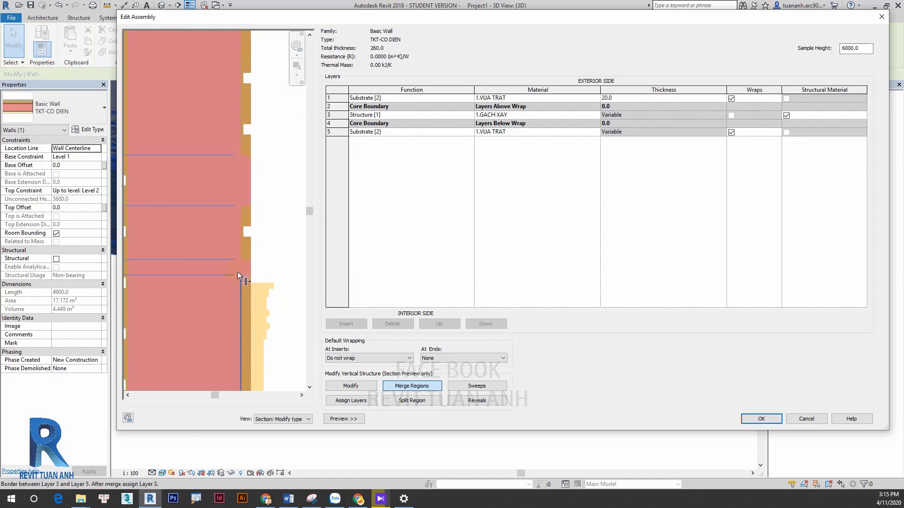
{"action": "scroll", "coordinate": [237, 264], "scroll_direction": "down", "scroll_amount": 1}
{"action": "scroll", "coordinate": [236, 259], "scroll_direction": "down", "scroll_amount": 2}
Split the wall's outer layer at two points to create a short new segment
{"action": "left_click", "coordinate": [413, 401]}
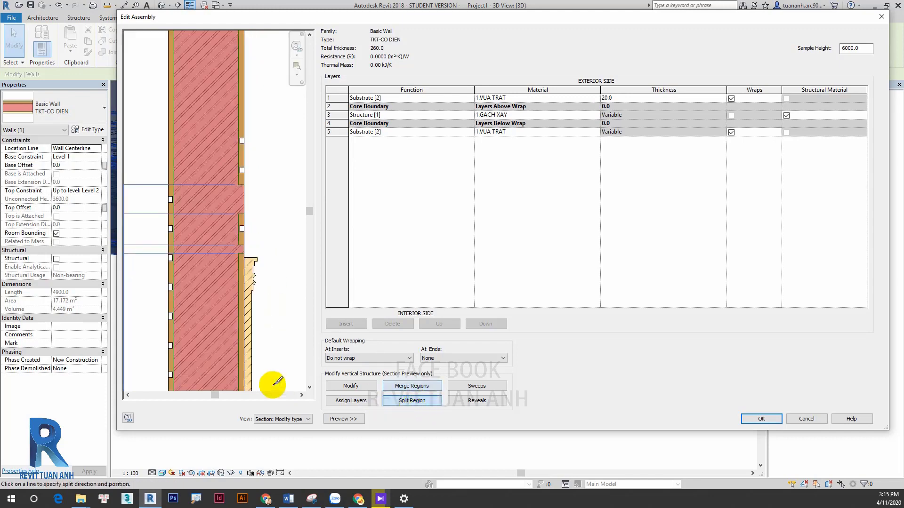
{"action": "scroll", "coordinate": [208, 217], "scroll_direction": "up", "scroll_amount": 2}
{"action": "scroll", "coordinate": [283, 247], "scroll_direction": "up", "scroll_amount": 2}
{"action": "scroll", "coordinate": [288, 245], "scroll_direction": "up", "scroll_amount": 1}
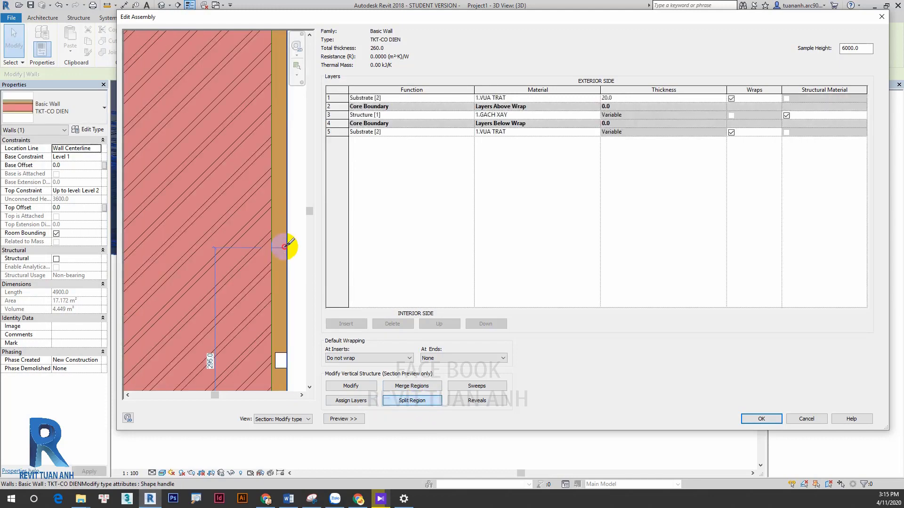
{"action": "left_click", "coordinate": [288, 247]}
{"action": "left_click", "coordinate": [288, 295]}
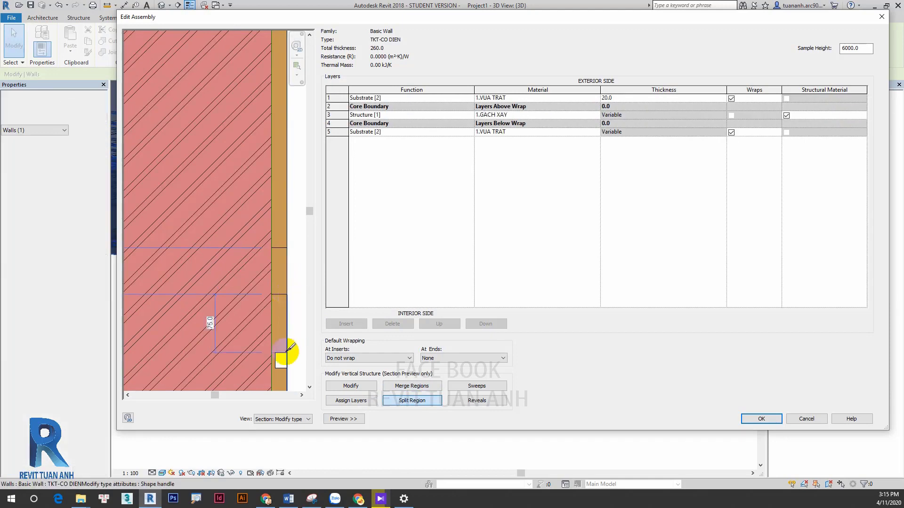
Merge the brick region into the split plaster segment, leaving 1.GACH XAY at 0.0
{"action": "left_click", "coordinate": [412, 386]}
{"action": "scroll", "coordinate": [271, 270], "scroll_direction": "up", "scroll_amount": 2}
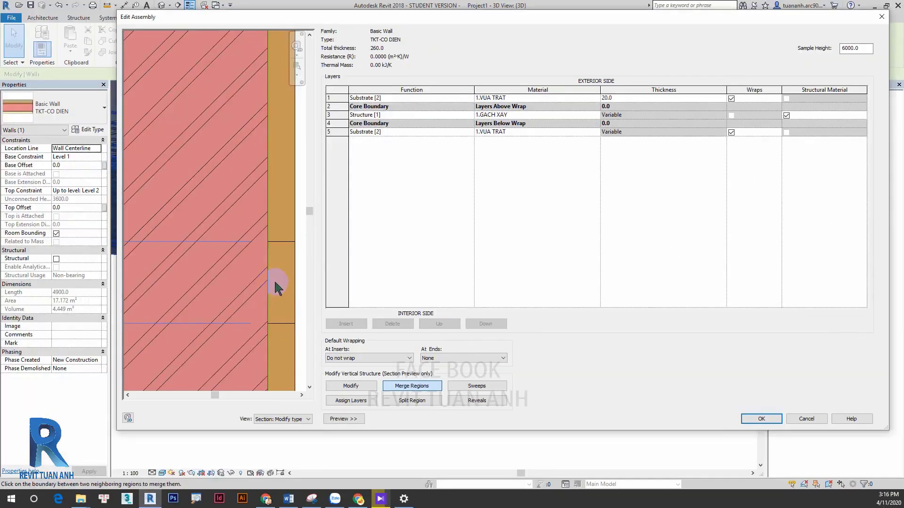
{"action": "left_click", "coordinate": [271, 279]}
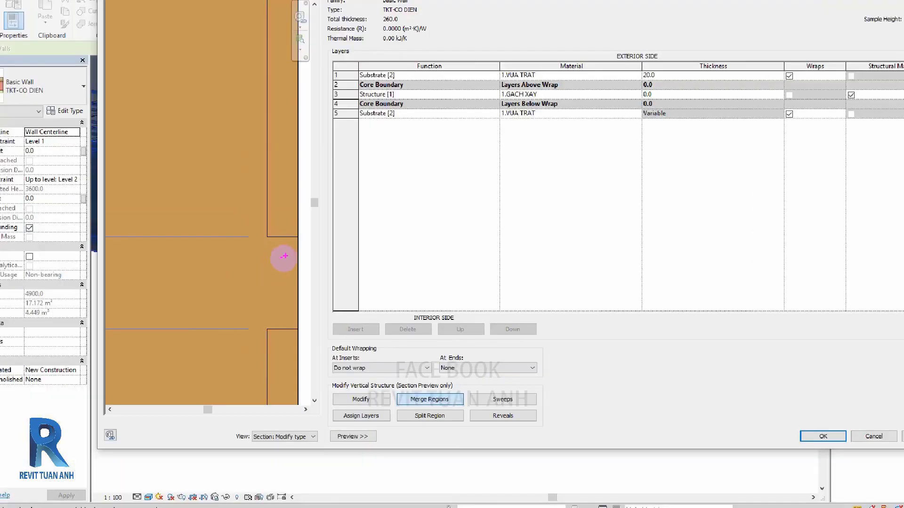
{"action": "mouse_move", "coordinate": [284, 256]}
{"action": "left_mouse_down"}
{"action": "mouse_move", "coordinate": [201, 192]}
{"action": "mouse_move", "coordinate": [201, 207]}
{"action": "left_mouse_up"}
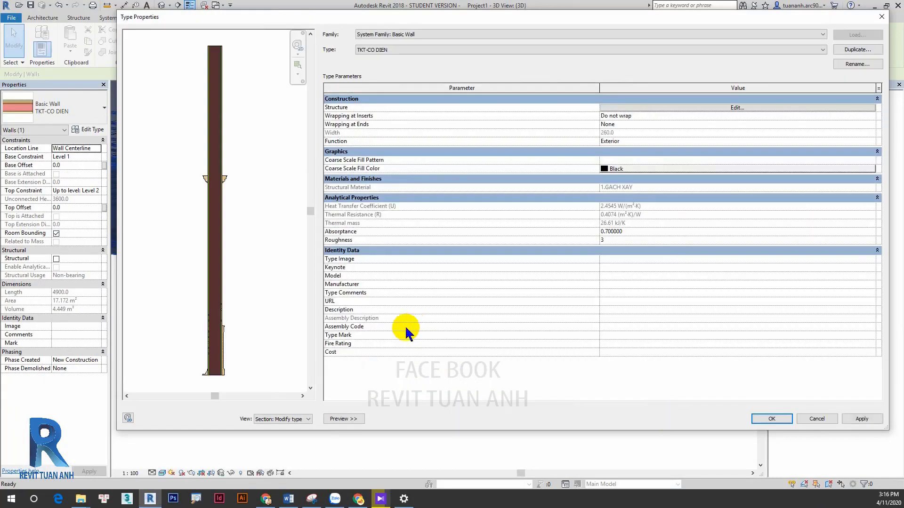
{"action": "scroll", "coordinate": [262, 312], "scroll_direction": "up", "scroll_amount": 1}
{"action": "scroll", "coordinate": [232, 299], "scroll_direction": "up", "scroll_amount": 2}
{"action": "scroll", "coordinate": [238, 303], "scroll_direction": "up", "scroll_amount": 2}
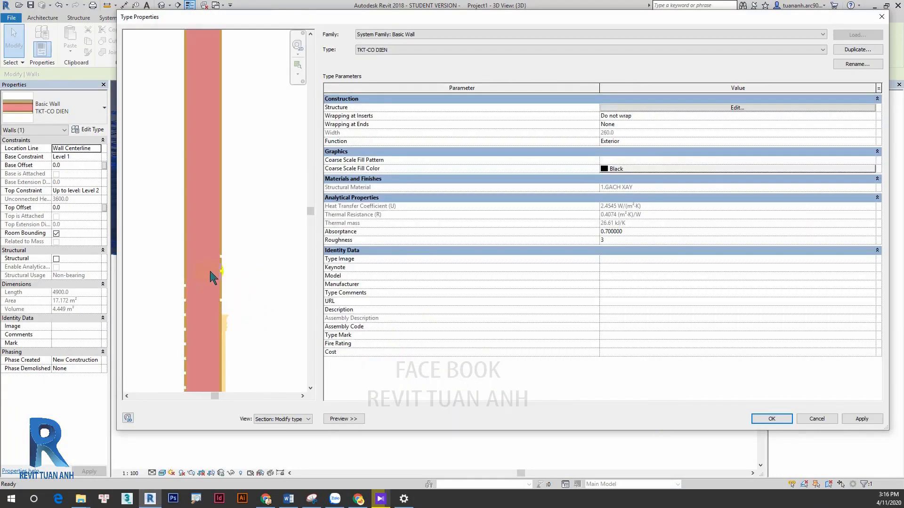
{"action": "left_click_drag", "start_coordinate": [210, 276], "coordinate": [270, 219]}
{"action": "scroll", "coordinate": [262, 231], "scroll_direction": "up", "scroll_amount": 2}
{"action": "scroll", "coordinate": [254, 234], "scroll_direction": "up", "scroll_amount": 1}
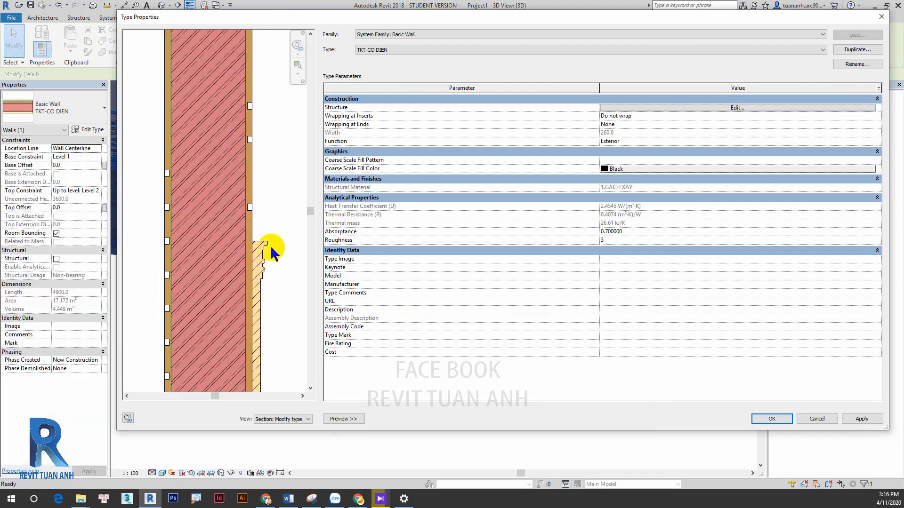
{"action": "scroll", "coordinate": [306, 303], "scroll_direction": "down", "scroll_amount": 1}
{"action": "scroll", "coordinate": [238, 222], "scroll_direction": "down", "scroll_amount": 2}
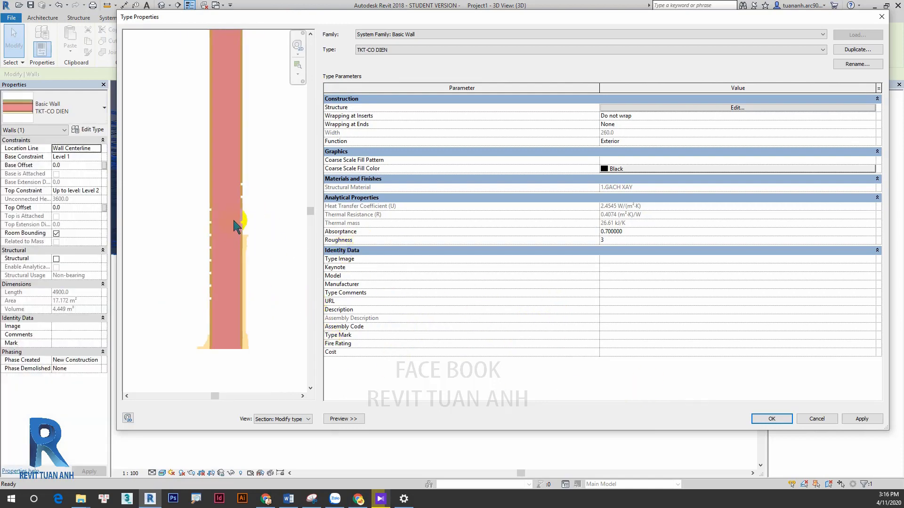
{"action": "scroll", "coordinate": [242, 211], "scroll_direction": "down", "scroll_amount": 2}
{"action": "scroll", "coordinate": [231, 268], "scroll_direction": "down", "scroll_amount": 2}
{"action": "scroll", "coordinate": [234, 271], "scroll_direction": "up", "scroll_amount": 1}
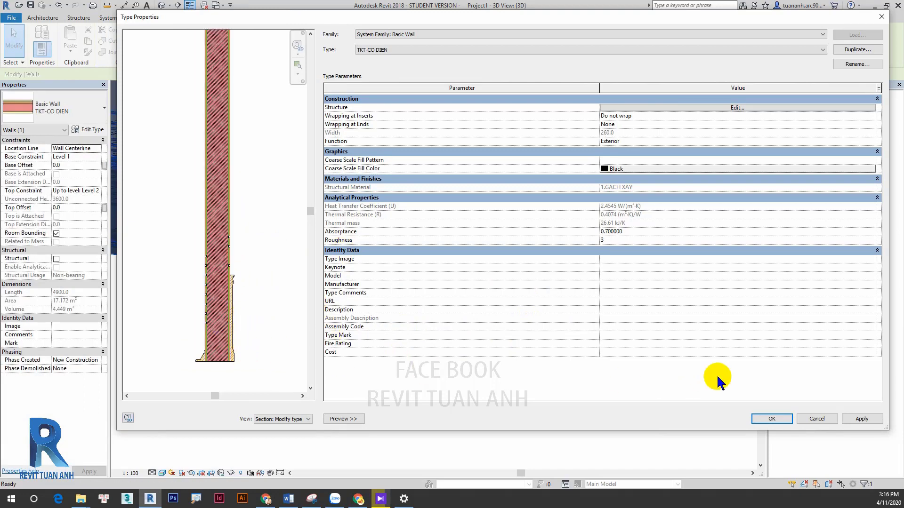
{"action": "left_click", "coordinate": [766, 419]}
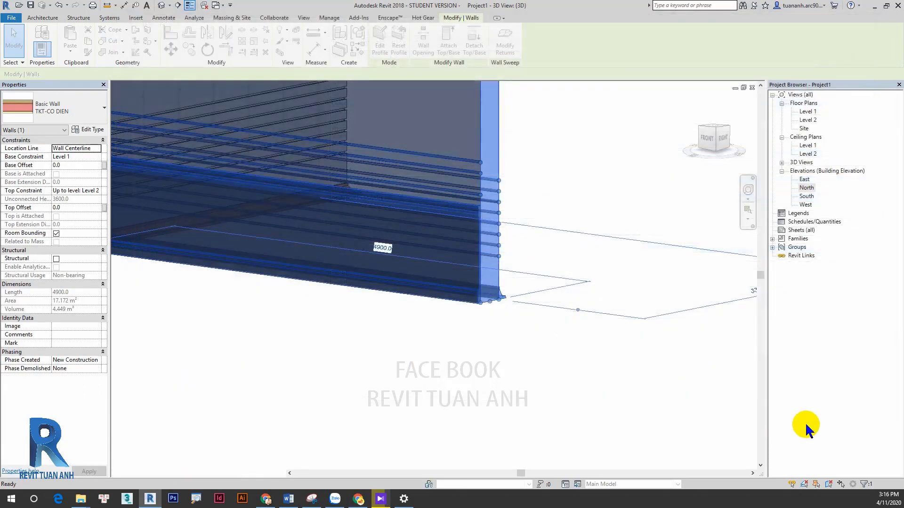
{"action": "left_click", "coordinate": [532, 394]}
{"action": "scroll", "coordinate": [494, 385], "scroll_direction": "down", "scroll_amount": 3}
{"action": "scroll", "coordinate": [495, 384], "scroll_direction": "down", "scroll_amount": 1}
{"action": "middle_click_drag", "start_coordinate": [494, 383], "coordinate": [650, 395], "text": "shift"}
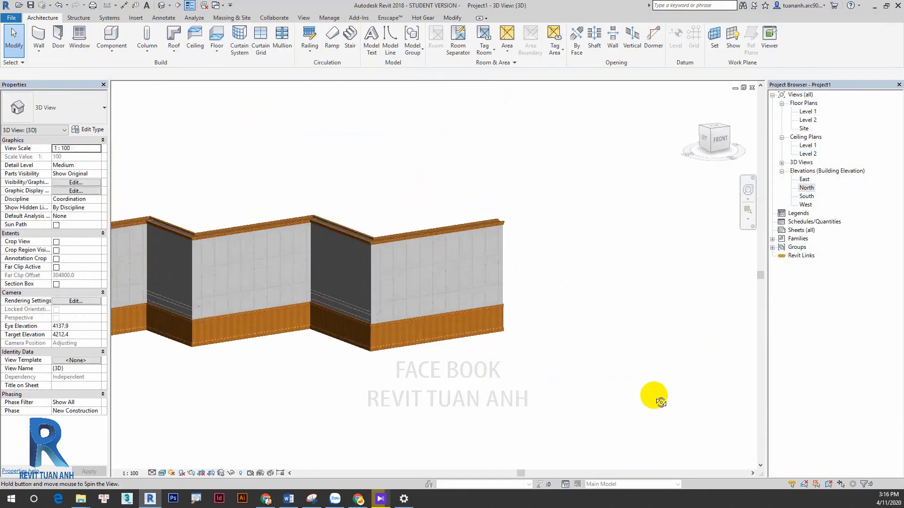
{"action": "scroll", "coordinate": [471, 313], "scroll_direction": "up", "scroll_amount": 3}
{"action": "scroll", "coordinate": [532, 320], "scroll_direction": "up", "scroll_amount": 2}
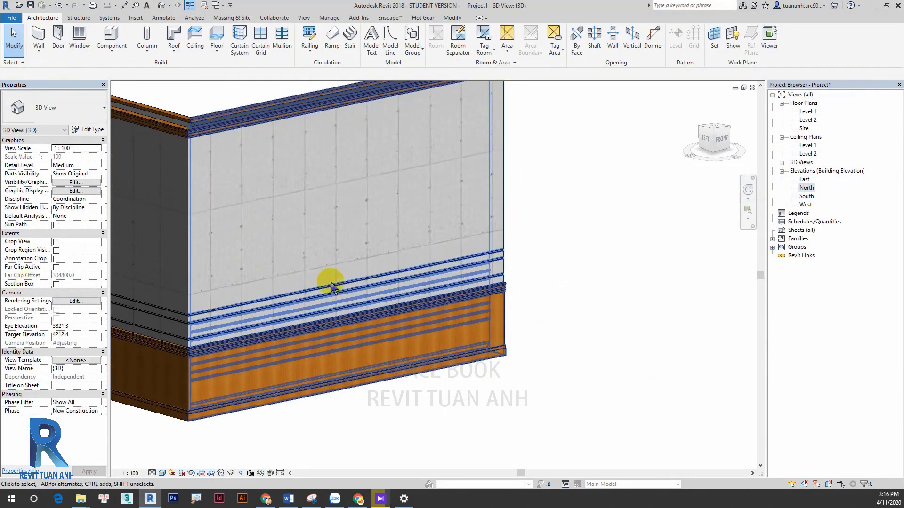
{"action": "scroll", "coordinate": [606, 313], "scroll_direction": "down", "scroll_amount": 2}
{"action": "scroll", "coordinate": [581, 165], "scroll_direction": "up", "scroll_amount": 2}
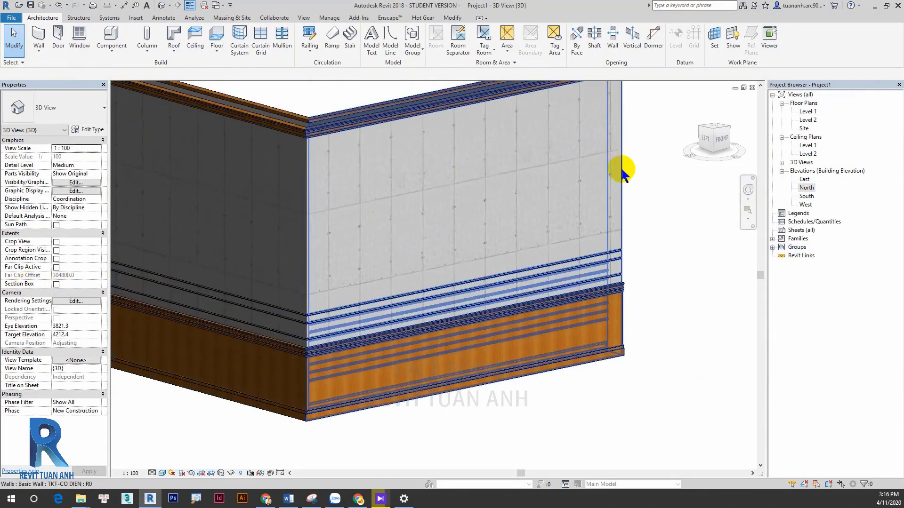
{"action": "scroll", "coordinate": [607, 193], "scroll_direction": "down", "scroll_amount": 2}
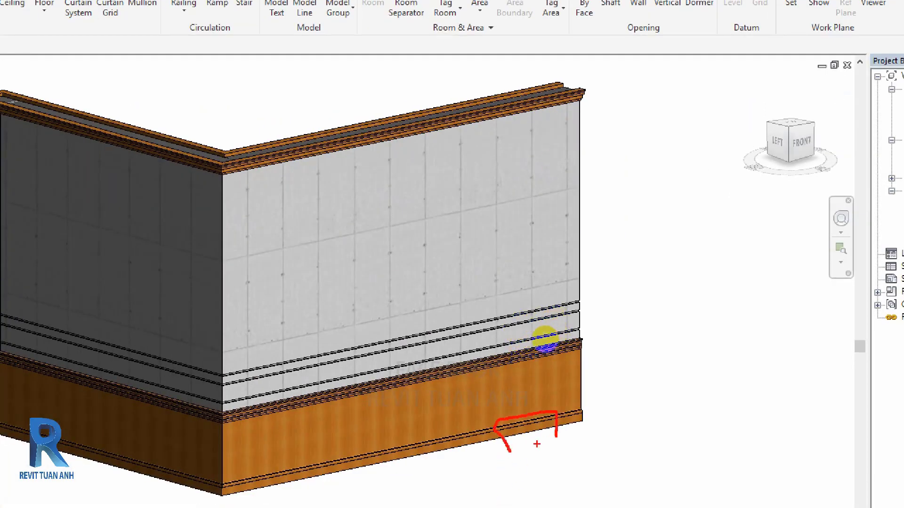
{"action": "left_click_drag", "start_coordinate": [538, 436], "coordinate": [514, 156]}
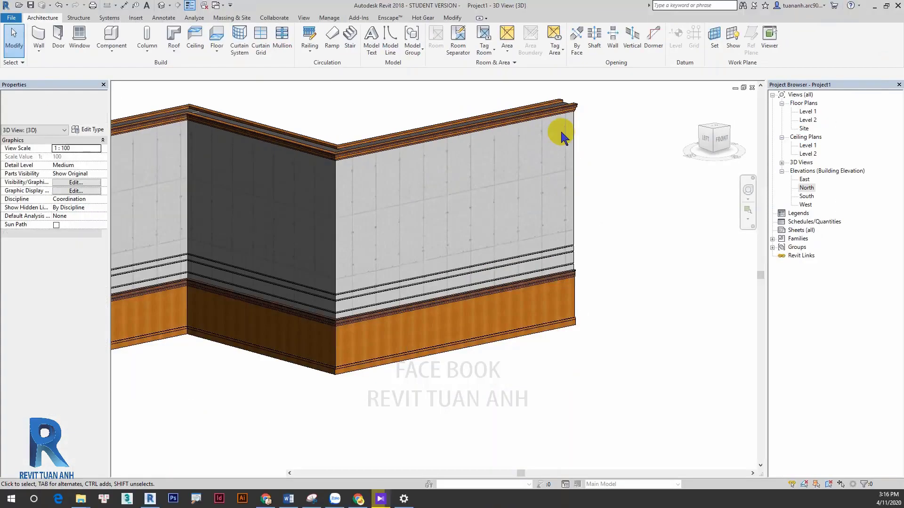
{"action": "middle_click_drag", "start_coordinate": [468, 315], "coordinate": [452, 325]}
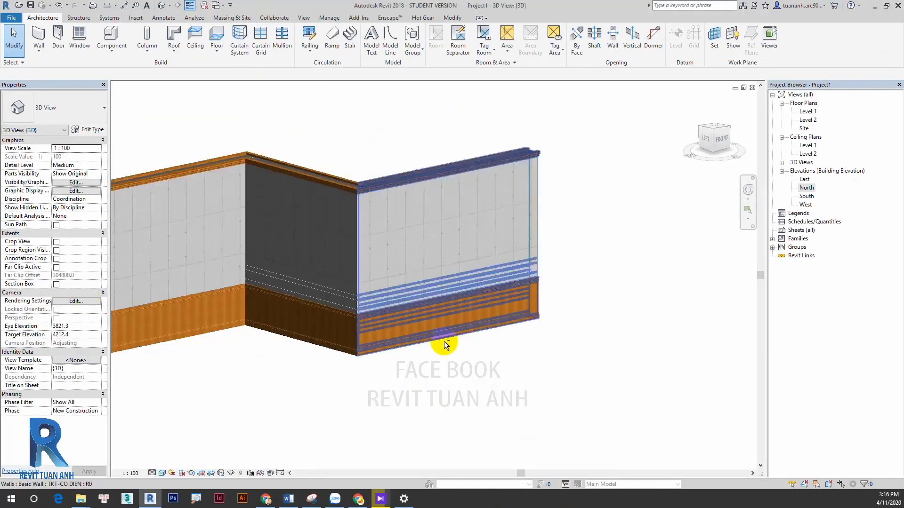
Create an in-place model in the Walls category named Walls 1
{"action": "left_click", "coordinate": [114, 55]}
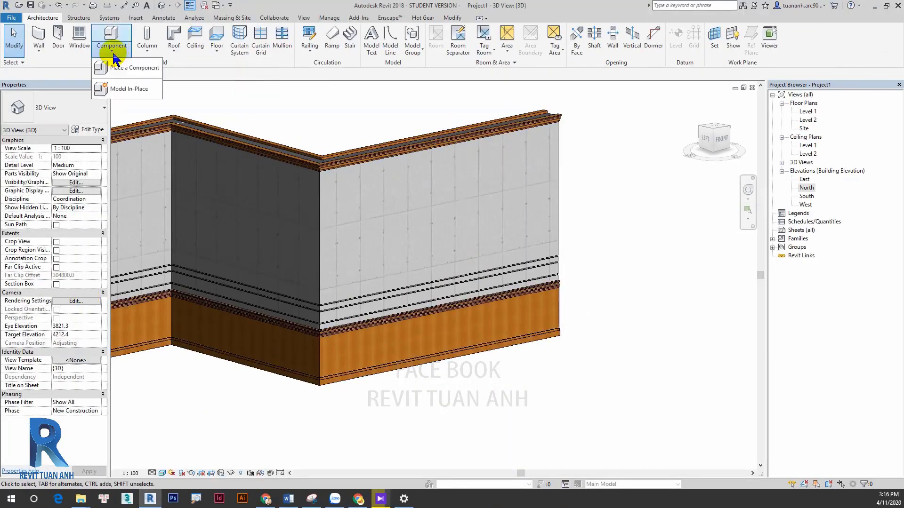
{"action": "left_click", "coordinate": [125, 94]}
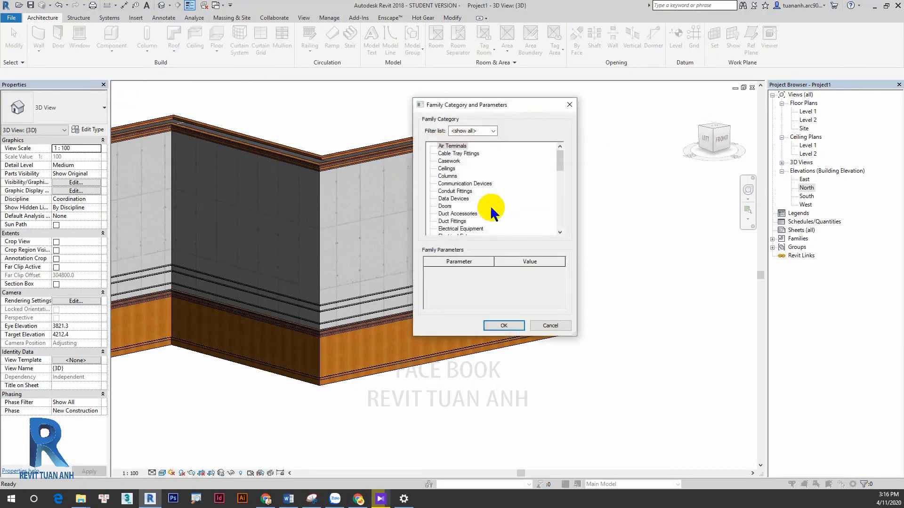
{"action": "left_click_drag", "start_coordinate": [559, 169], "coordinate": [554, 241]}
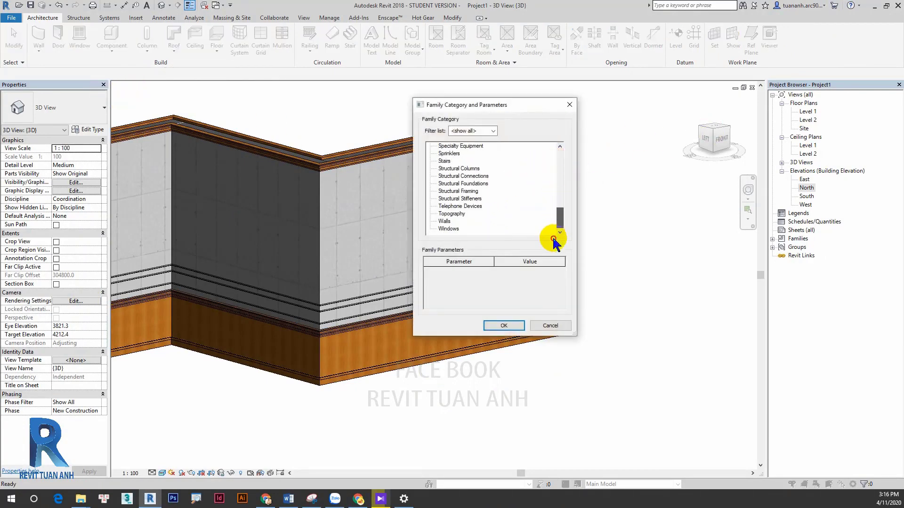
{"action": "left_click", "coordinate": [515, 328]}
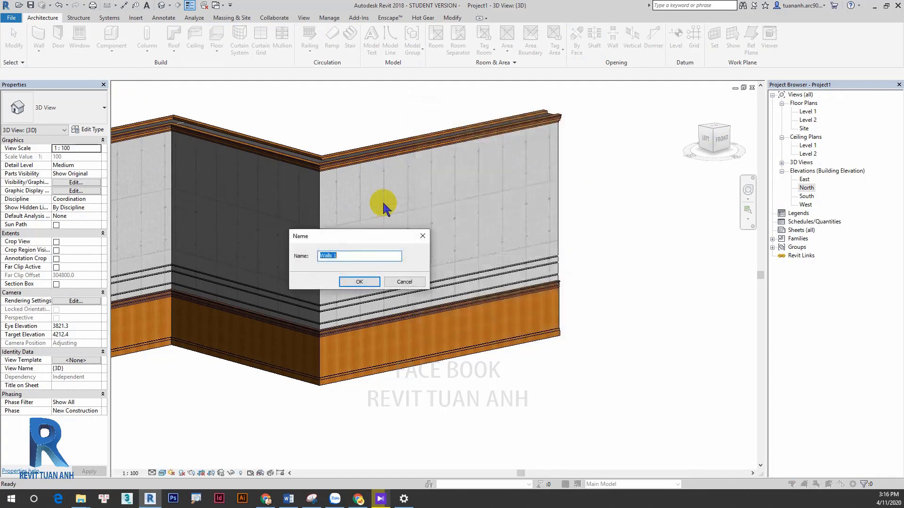
{"action": "left_click", "coordinate": [369, 289]}
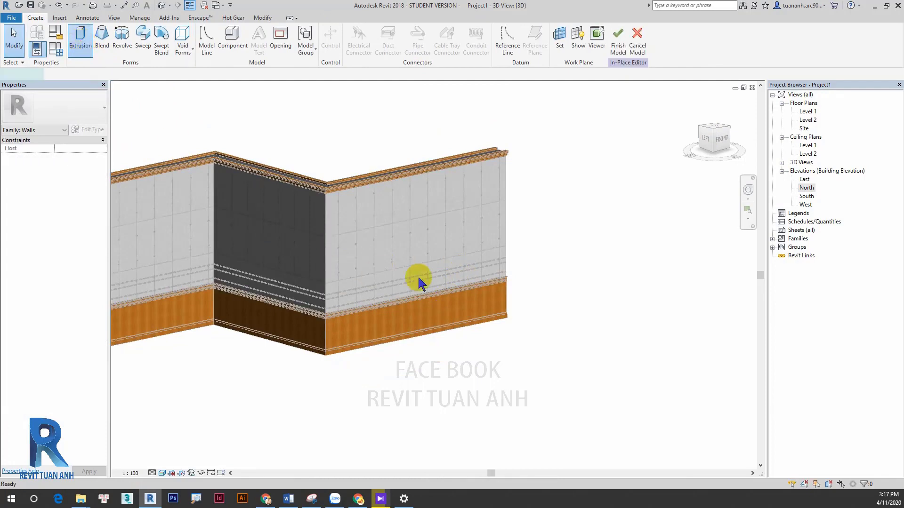
Sketch a small rectangle across the base of the right-hand wall
{"action": "scroll", "coordinate": [418, 283], "scroll_direction": "up", "scroll_amount": 2}
{"action": "scroll", "coordinate": [470, 333], "scroll_direction": "up", "scroll_amount": 2}
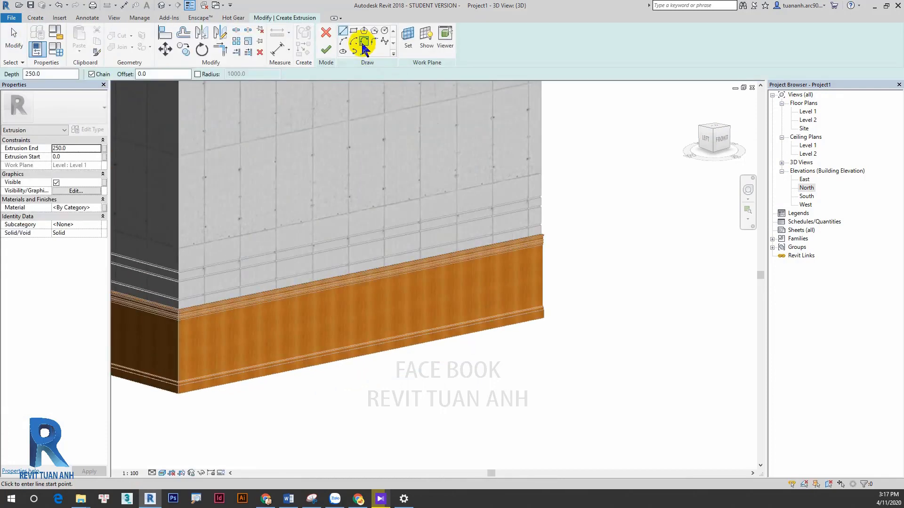
{"action": "scroll", "coordinate": [436, 362], "scroll_direction": "up", "scroll_amount": 2}
{"action": "left_click", "coordinate": [447, 355]}
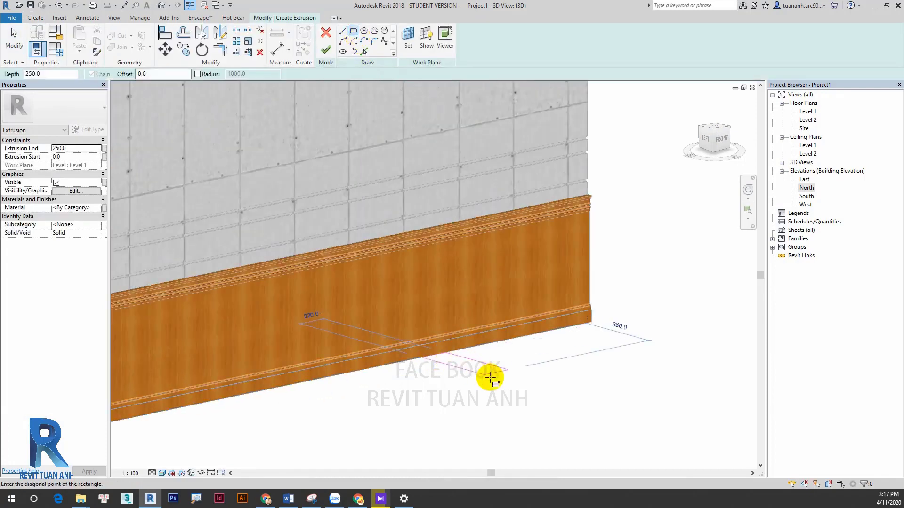
{"action": "left_click", "coordinate": [434, 368]}
{"action": "key", "text": "Escape"}
{"action": "key", "text": "Escape"}
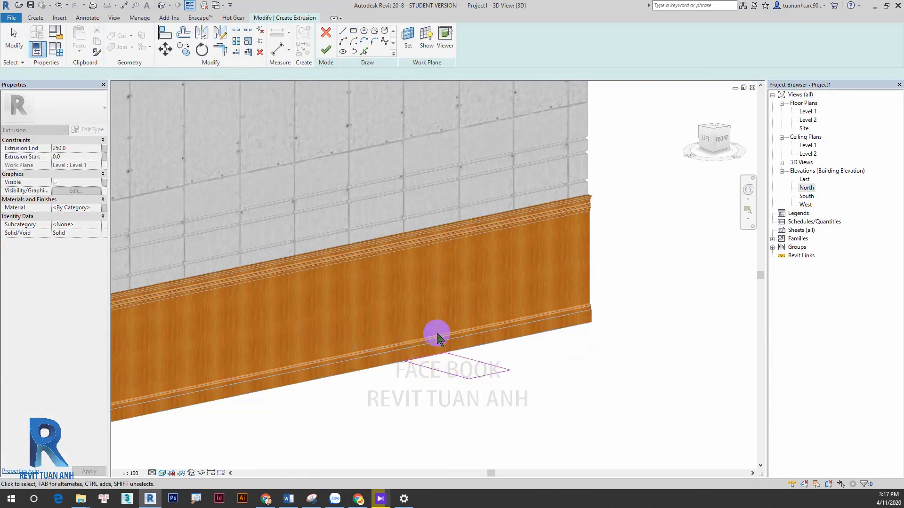
Verify the rectangle's edge length from the Top view and finish it as a 250.0-deep extrusion
{"action": "mouse_move", "coordinate": [434, 333]}
{"action": "middle_mouse_down", "text": "shift"}
{"action": "mouse_move", "coordinate": [697, 126]}
{"action": "mouse_move", "coordinate": [718, 130]}
{"action": "middle_mouse_up", "text": "shift"}
{"action": "left_click", "coordinate": [718, 129]}
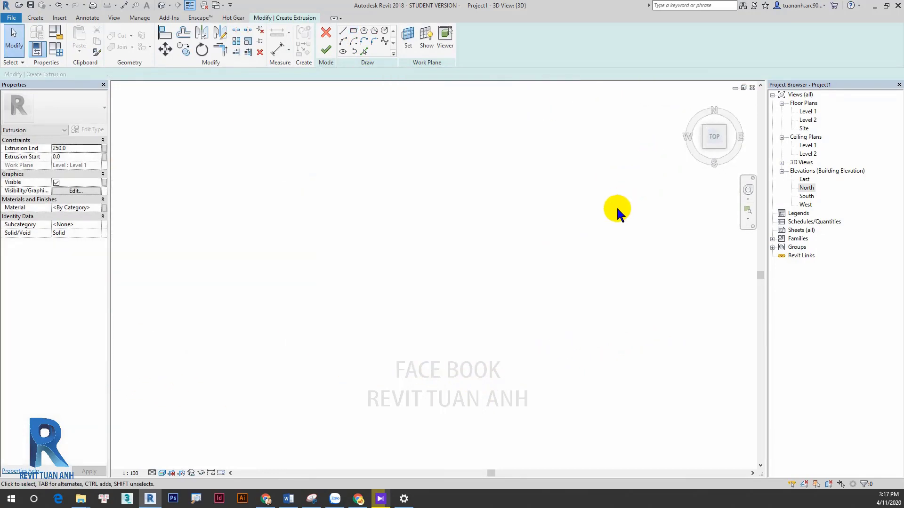
{"action": "scroll", "coordinate": [565, 371], "scroll_direction": "up", "scroll_amount": 5}
{"action": "scroll", "coordinate": [558, 374], "scroll_direction": "up", "scroll_amount": 2}
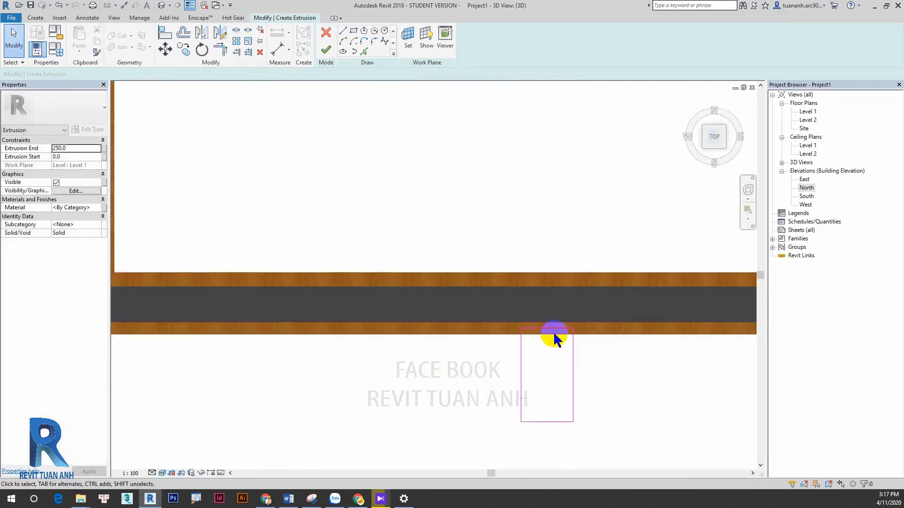
{"action": "left_click", "coordinate": [548, 328]}
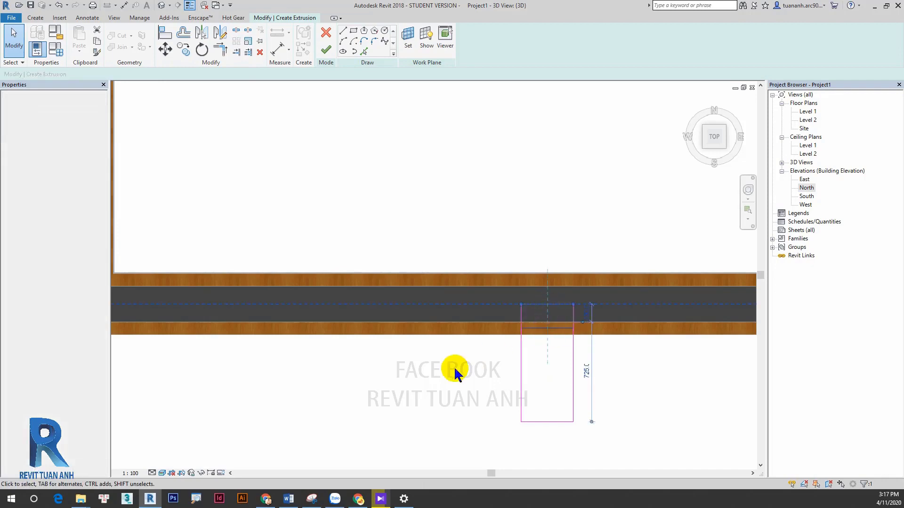
{"action": "scroll", "coordinate": [518, 400], "scroll_direction": "down", "scroll_amount": 3}
{"action": "mouse_move", "coordinate": [544, 423]}
{"action": "middle_mouse_down", "text": "shift"}
{"action": "mouse_move", "coordinate": [615, 226]}
{"action": "mouse_move", "coordinate": [419, 335]}
{"action": "middle_mouse_up", "text": "shift"}
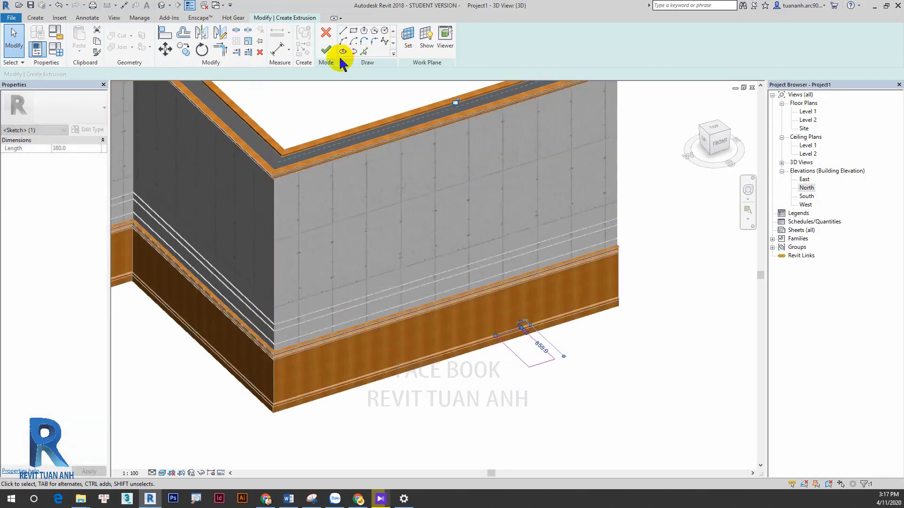
{"action": "left_click", "coordinate": [327, 49]}
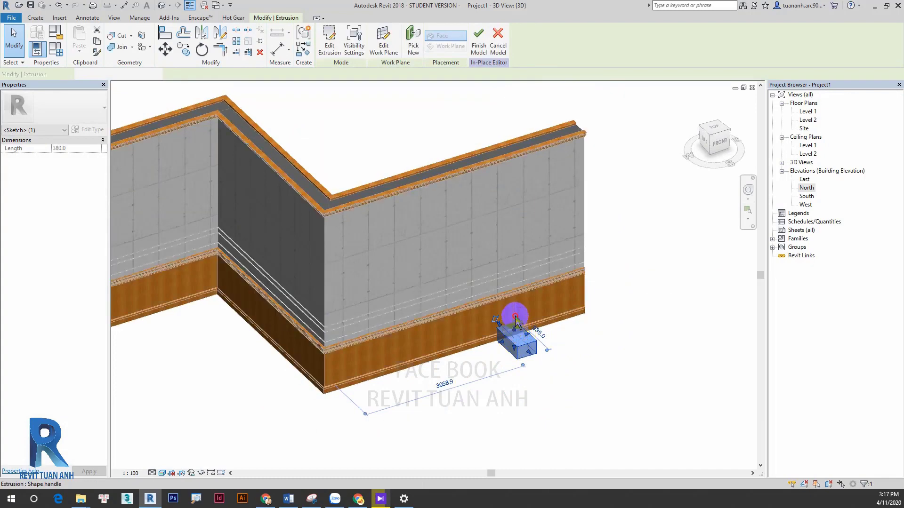
Stretch the extrusion to full wall height with Extrusion End 3771.7, then reselect it
{"action": "left_click_drag", "start_coordinate": [505, 159], "coordinate": [505, 153]}
{"action": "mouse_move", "coordinate": [601, 289]}
{"action": "middle_mouse_down", "text": "shift"}
{"action": "mouse_move", "coordinate": [642, 268]}
{"action": "mouse_move", "coordinate": [545, 207]}
{"action": "middle_mouse_up", "text": "shift"}
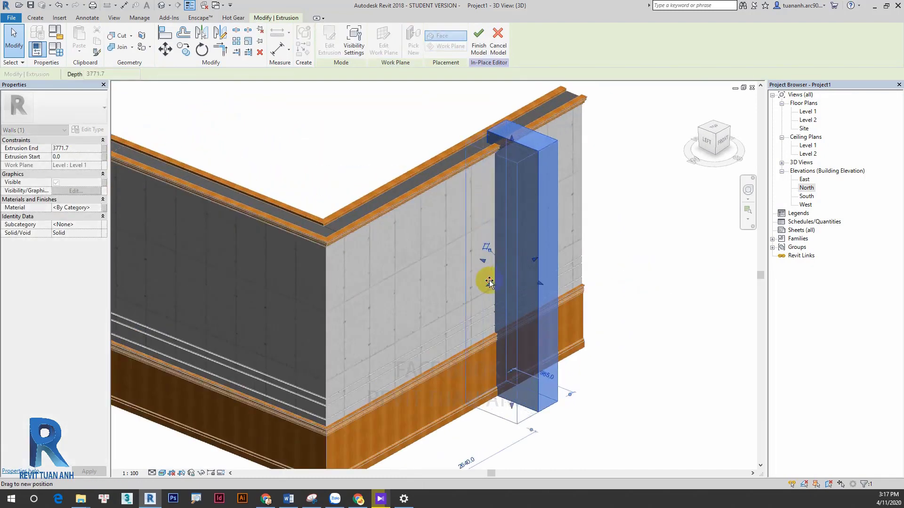
{"action": "mouse_move", "coordinate": [485, 278]}
{"action": "middle_mouse_down", "text": "shift"}
{"action": "mouse_move", "coordinate": [555, 333]}
{"action": "mouse_move", "coordinate": [517, 374]}
{"action": "middle_mouse_up", "text": "shift"}
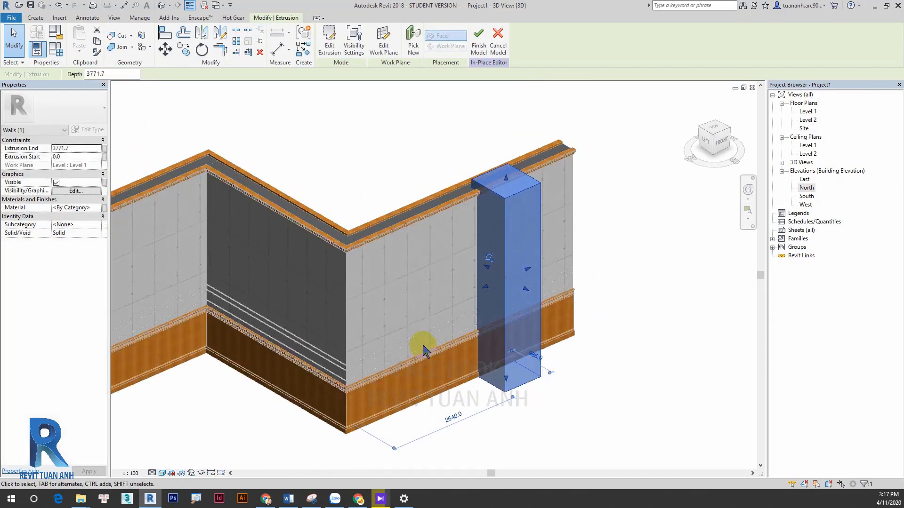
{"action": "left_click", "coordinate": [389, 118]}
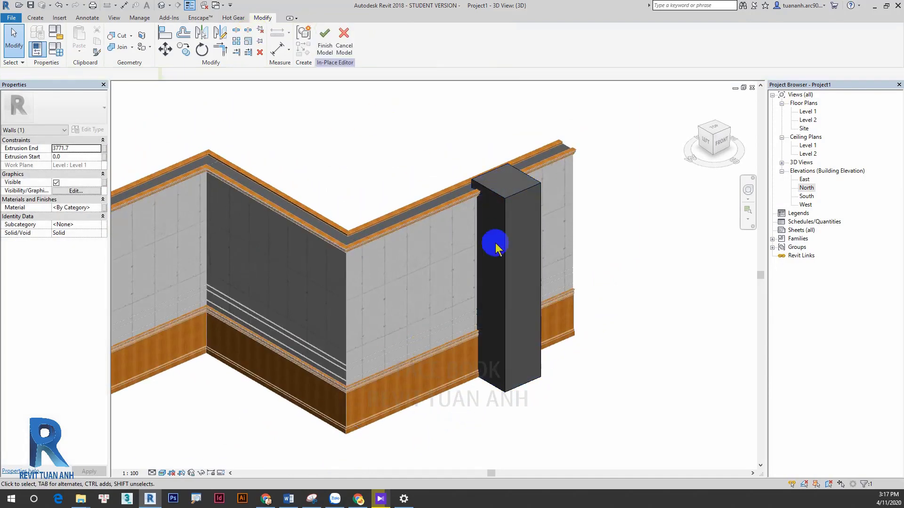
{"action": "left_click", "coordinate": [502, 208]}
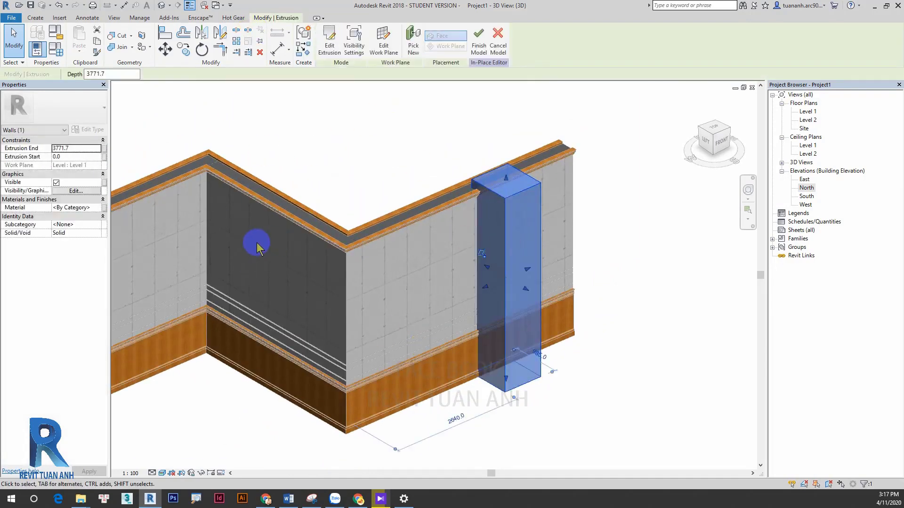
{"action": "left_click", "coordinate": [416, 158]}
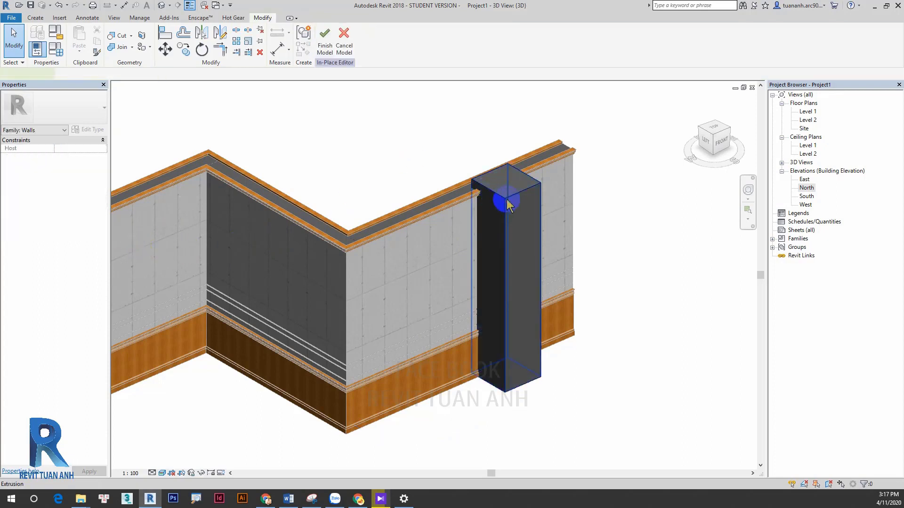
{"action": "left_click", "coordinate": [503, 198]}
Change the column extrusion from Solid to Void
{"action": "left_click", "coordinate": [97, 234]}
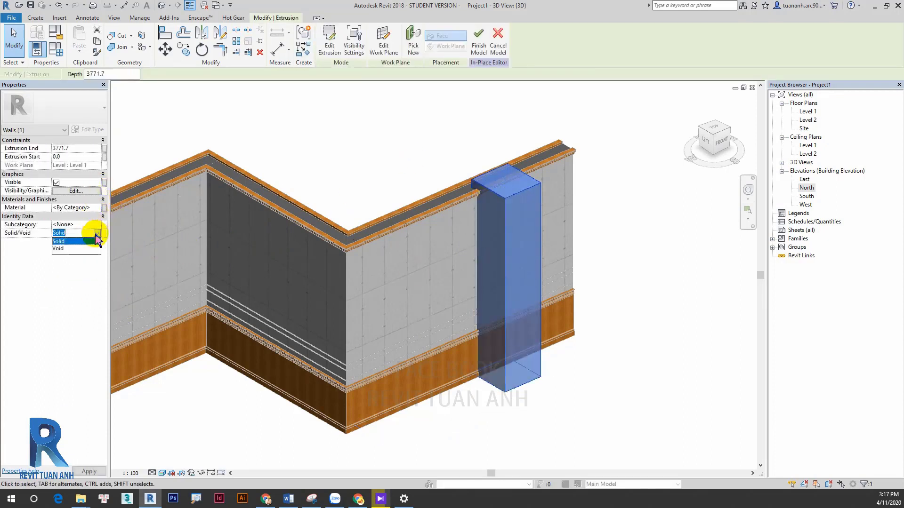
{"action": "left_click", "coordinate": [62, 249]}
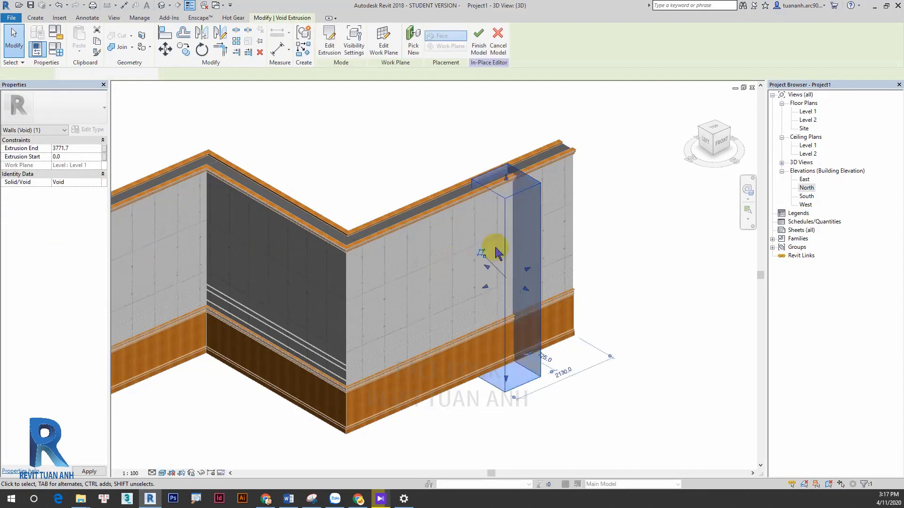
{"action": "middle_click_drag", "start_coordinate": [490, 253], "coordinate": [517, 241], "text": "shift"}
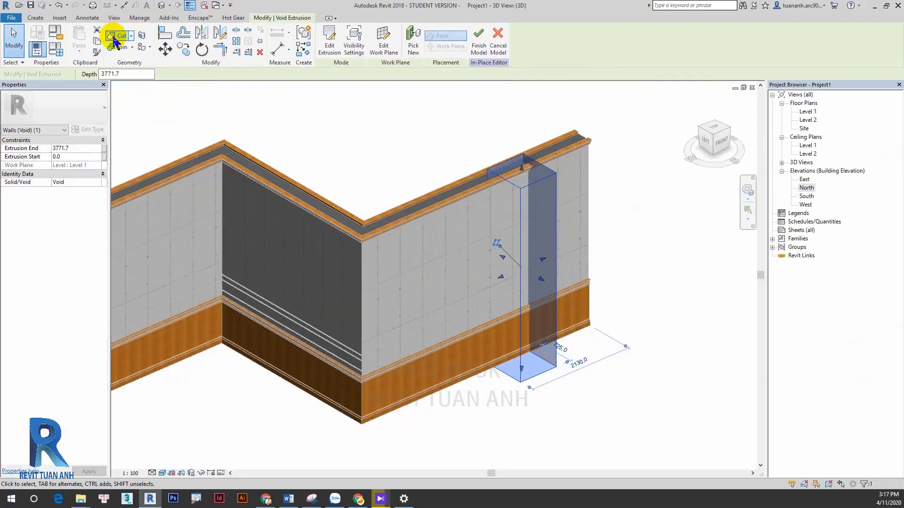
Cut the right-hand TKT-CO DIEN wall with the void to form a full-height notch
{"action": "left_click", "coordinate": [114, 38]}
{"action": "left_click", "coordinate": [549, 184]}
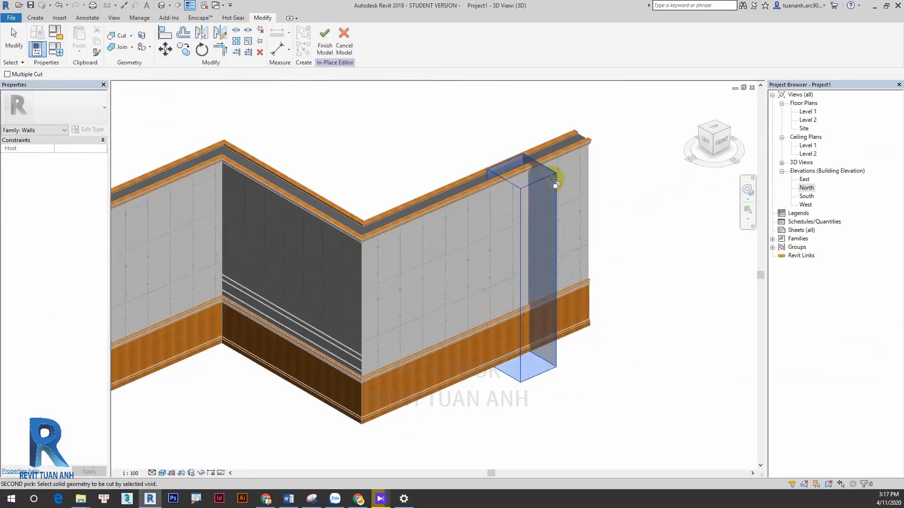
{"action": "left_click", "coordinate": [588, 146]}
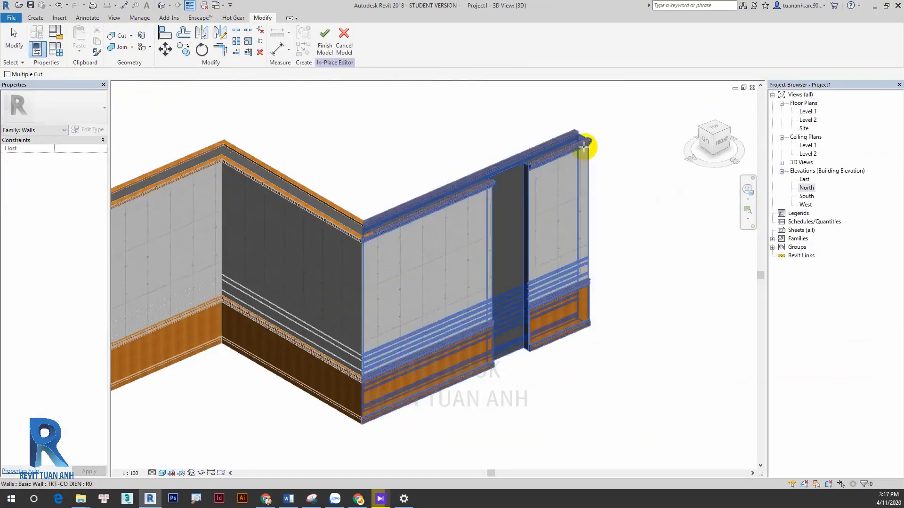
{"action": "left_click", "coordinate": [329, 45]}
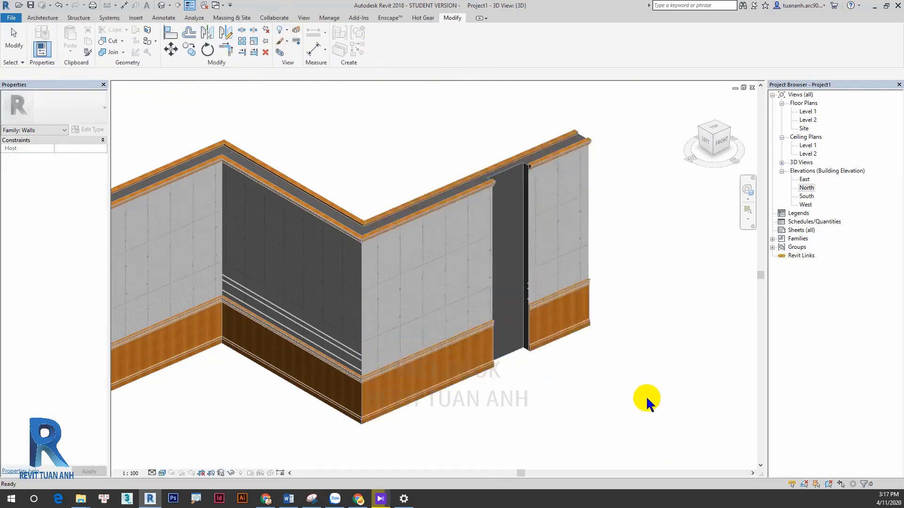
{"action": "scroll", "coordinate": [574, 230], "scroll_direction": "up", "scroll_amount": 2}
{"action": "mouse_move", "coordinate": [574, 229]}
{"action": "middle_mouse_down", "text": "shift"}
{"action": "mouse_move", "coordinate": [491, 359]}
{"action": "mouse_move", "coordinate": [510, 255]}
{"action": "mouse_move", "coordinate": [484, 202]}
{"action": "mouse_move", "coordinate": [523, 303]}
{"action": "mouse_move", "coordinate": [515, 281]}
{"action": "mouse_move", "coordinate": [525, 256]}
{"action": "mouse_move", "coordinate": [592, 392]}
{"action": "mouse_move", "coordinate": [598, 278]}
{"action": "mouse_move", "coordinate": [529, 343]}
{"action": "middle_mouse_up", "text": "shift"}
{"action": "scroll", "coordinate": [541, 309], "scroll_direction": "down", "scroll_amount": 2}
{"action": "scroll", "coordinate": [597, 288], "scroll_direction": "down", "scroll_amount": 1}
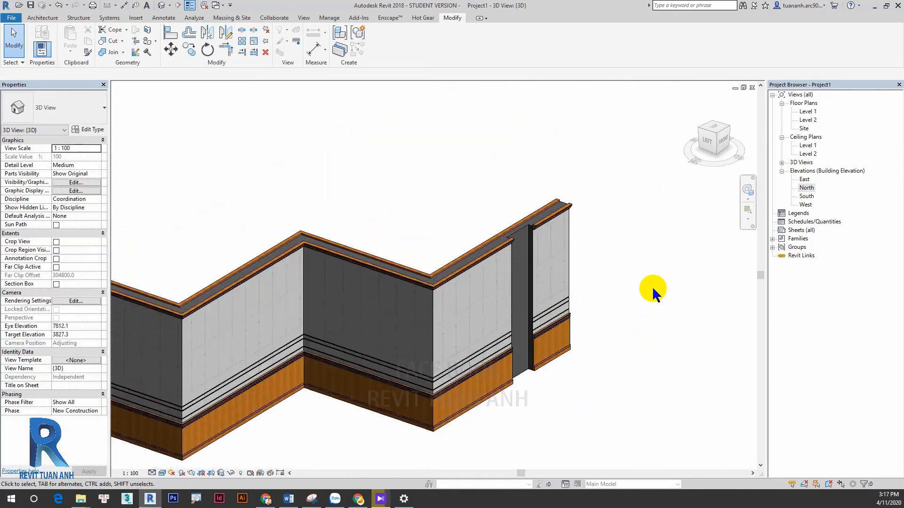
{"action": "scroll", "coordinate": [555, 365], "scroll_direction": "down", "scroll_amount": 1}
{"action": "scroll", "coordinate": [238, 377], "scroll_direction": "down", "scroll_amount": 1}
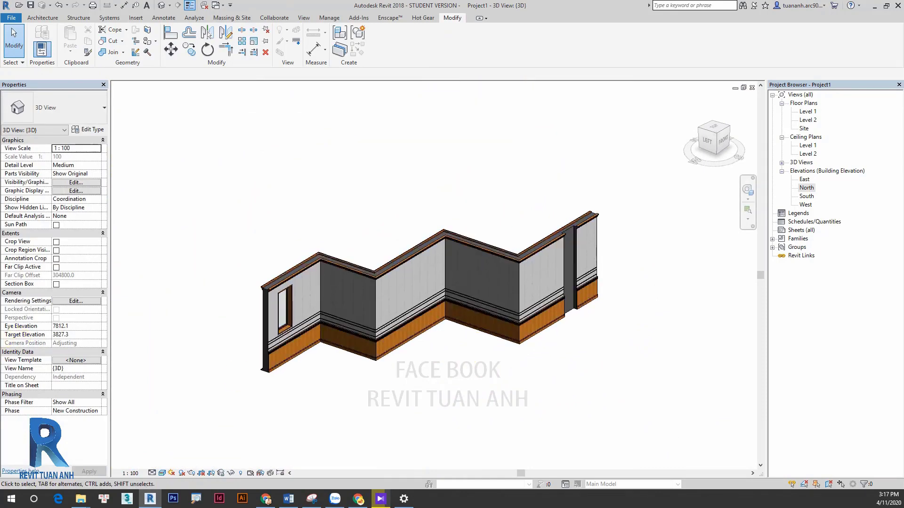